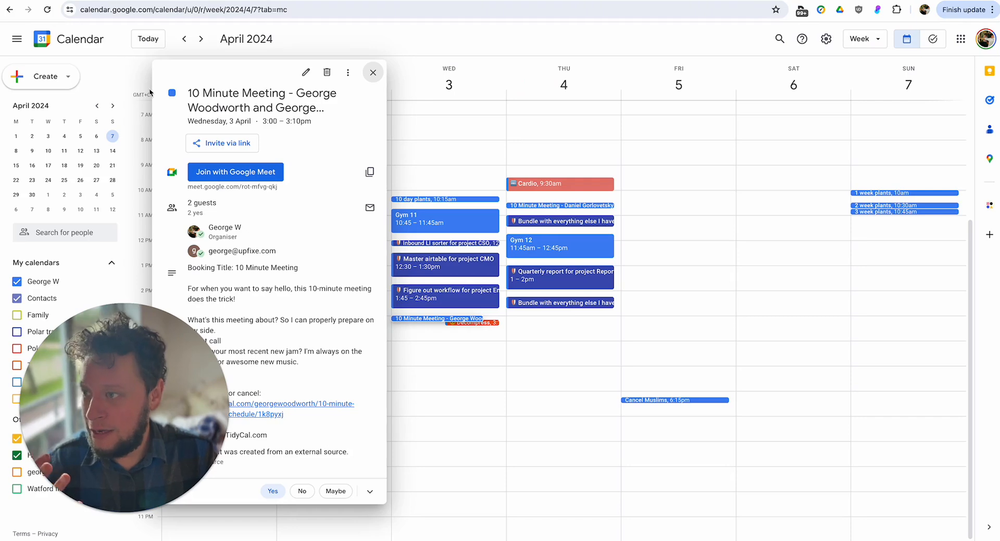
View the TidyCal booking page and inspect the Tidycal module's run output in the Make scenario Custom GPT Meeting booked.
drag(226, 95, 279, 108)
click(281, 108)
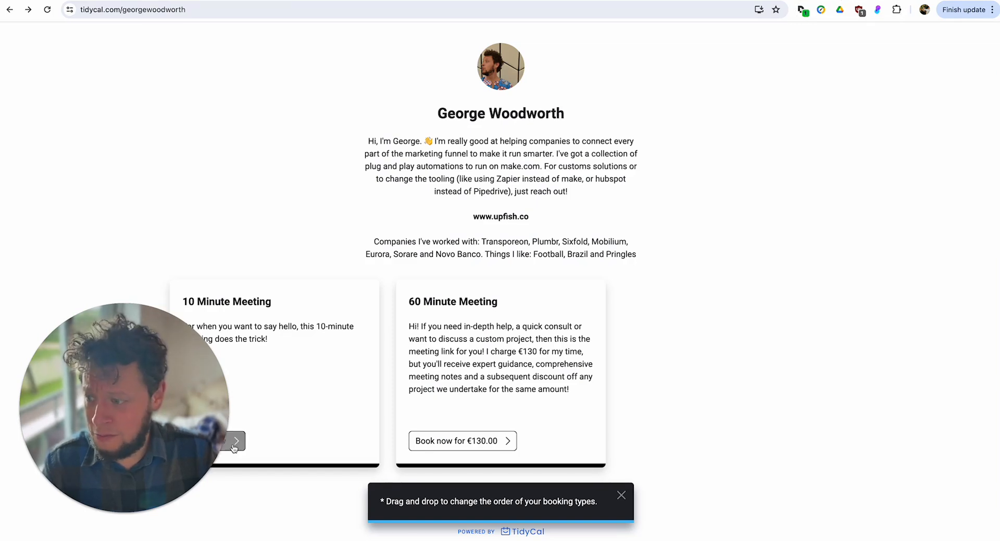
click(311, 368)
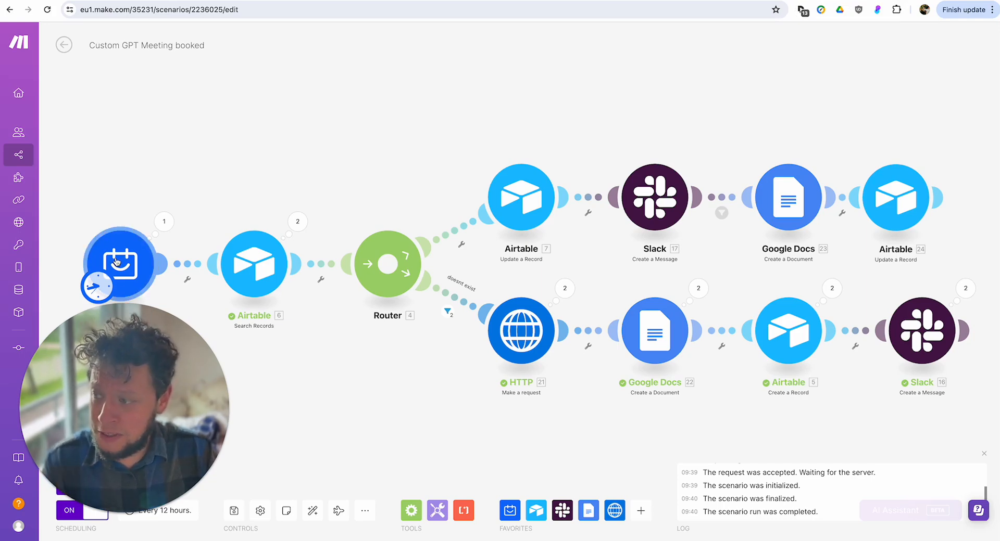
click(164, 222)
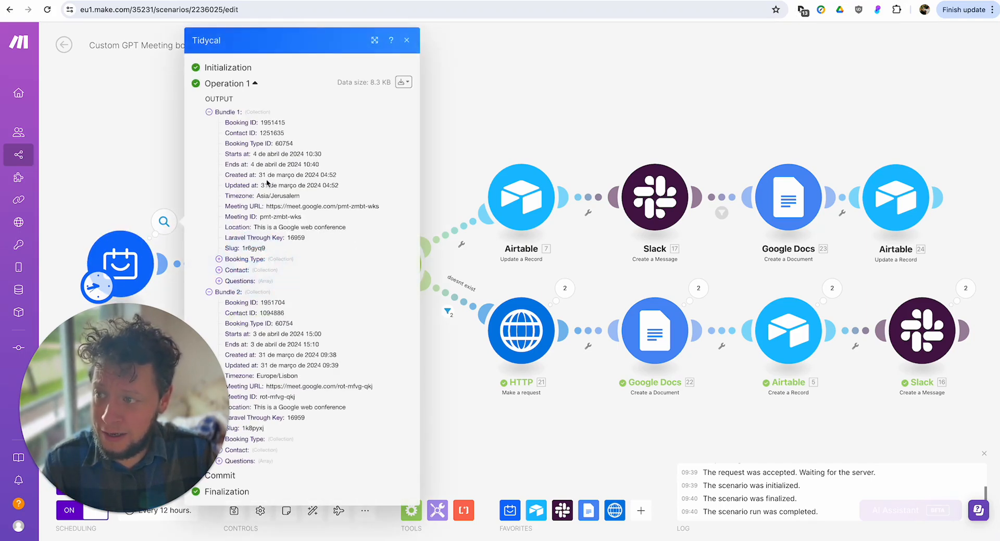
click(141, 164)
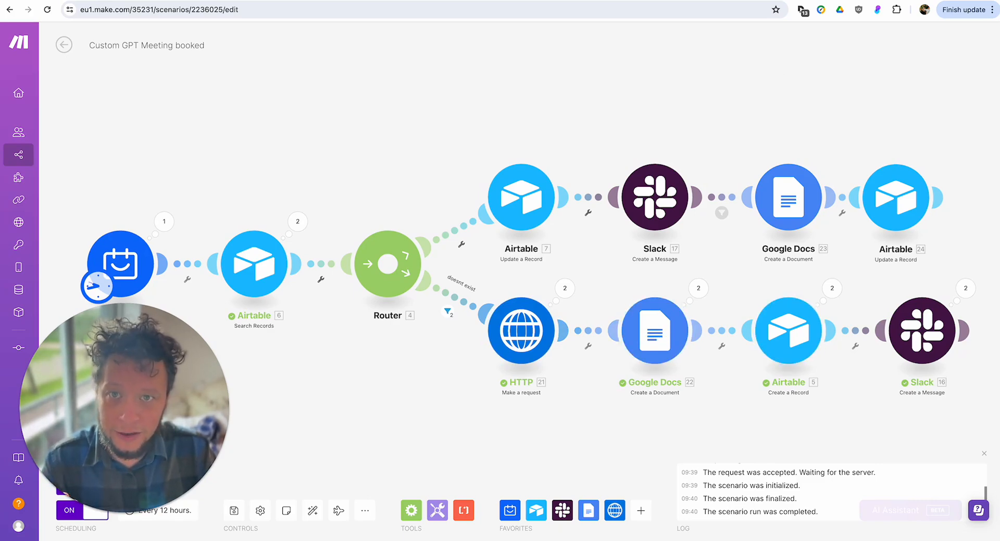
In Airtable's People table, expand the last contact's record and open the document in its Meeting link field.
click(802, 1)
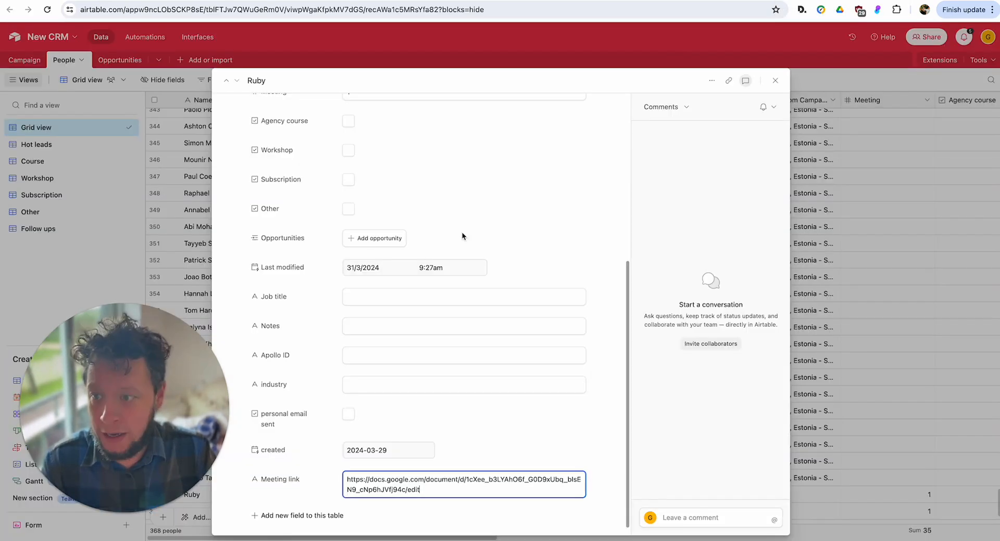
click(775, 81)
scroll(348, 461, down, 2)
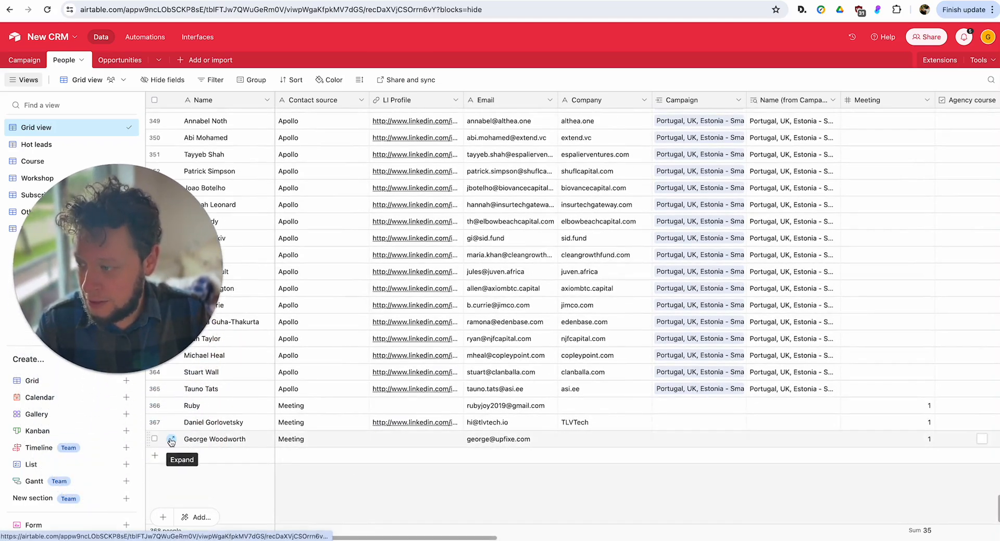
click(173, 441)
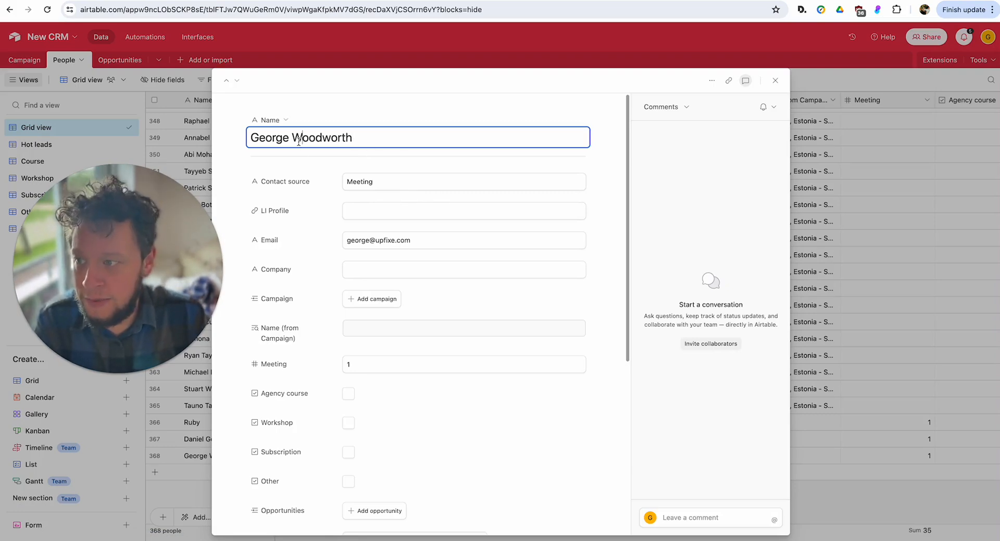
click(443, 244)
scroll(436, 277, down, 5)
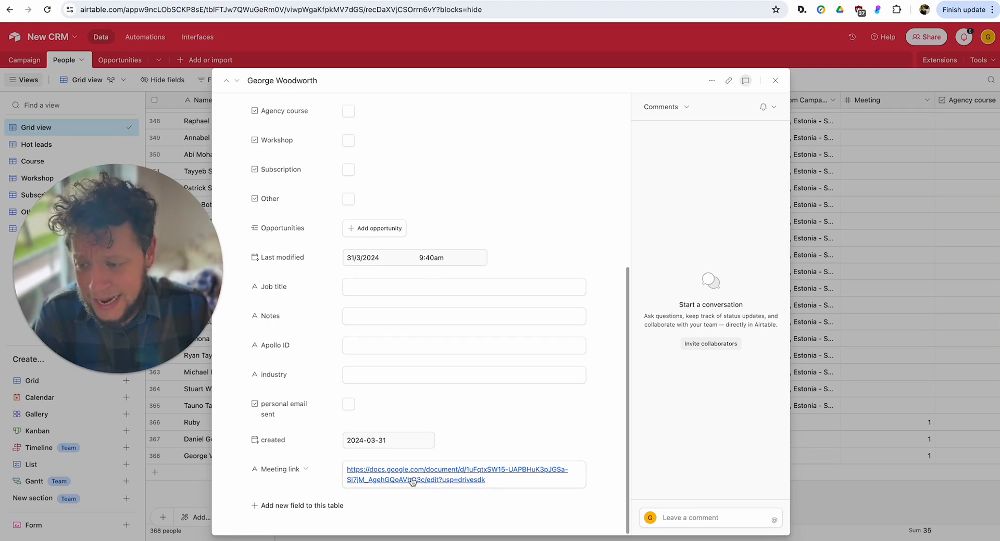
click(437, 479)
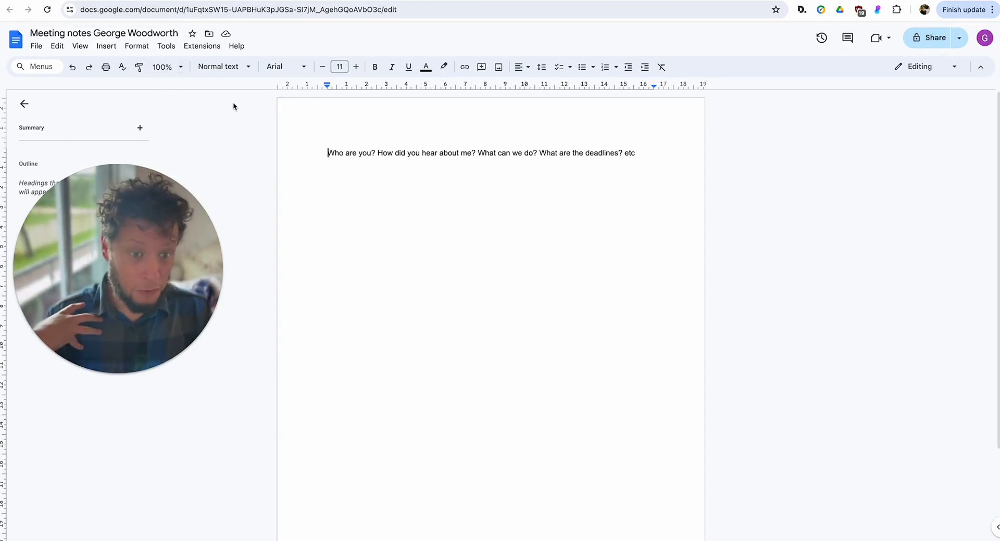
In Google Calendar, open the 3 April 10 Minute Meeting event for full editing and run its Grab meeting notes add-on.
click(104, 0)
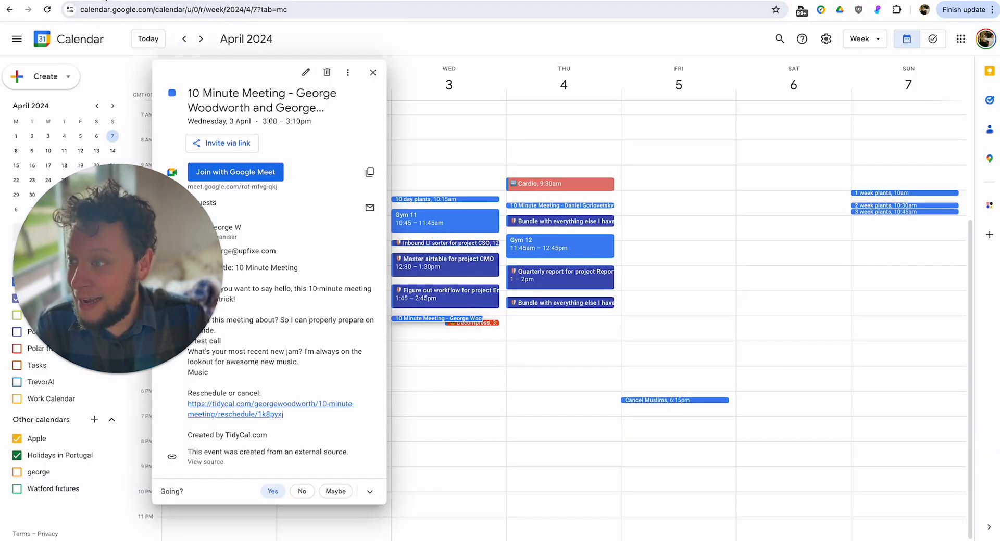
click(305, 73)
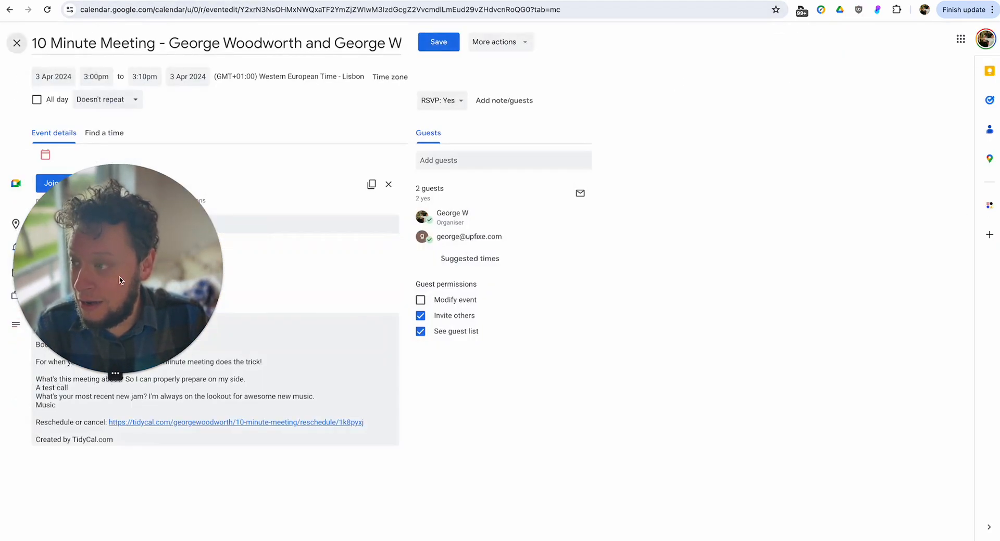
drag(115, 391, 116, 414)
click(47, 160)
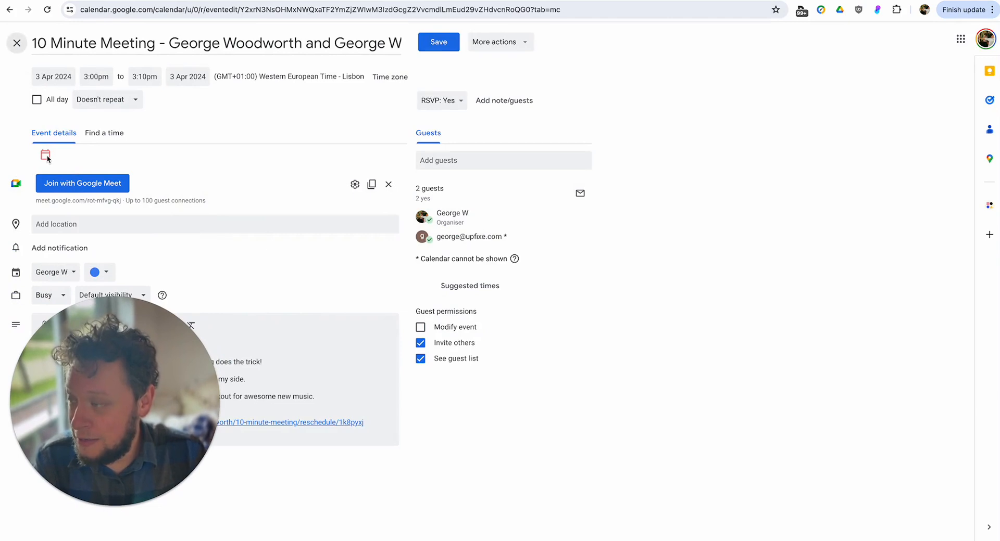
click(47, 161)
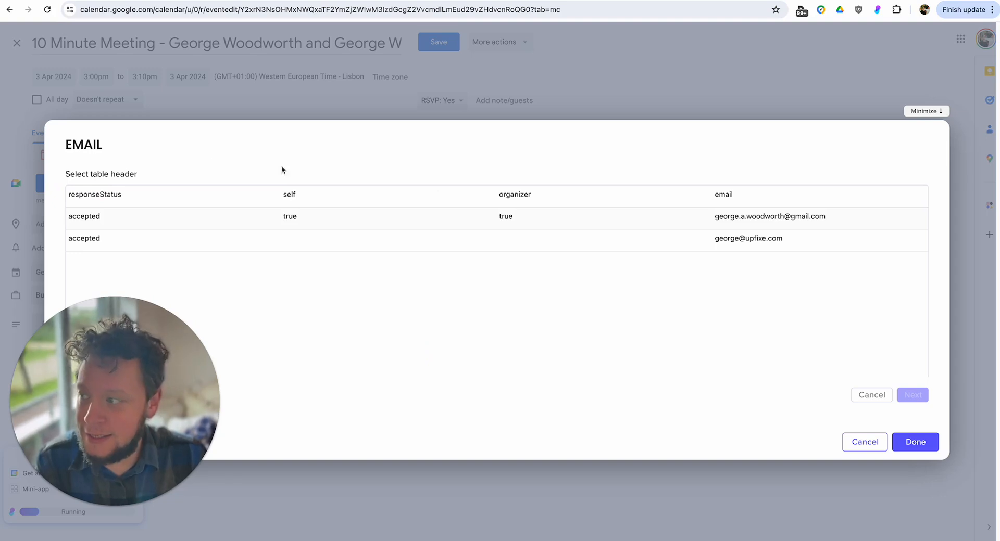
Select the invited guest's row as the table header in the EMAIL dialog and finish it to open the meeting notes document.
click(283, 197)
click(785, 245)
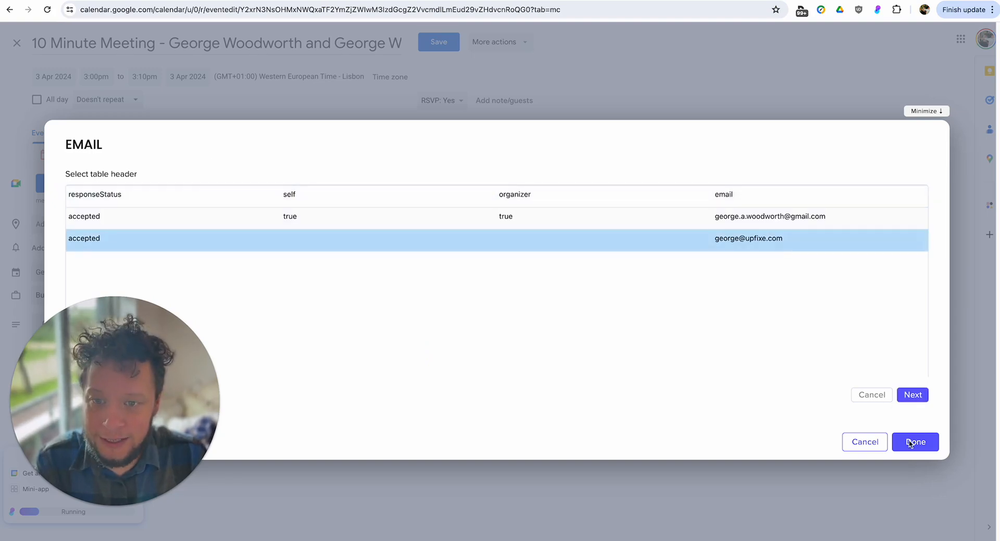
click(918, 399)
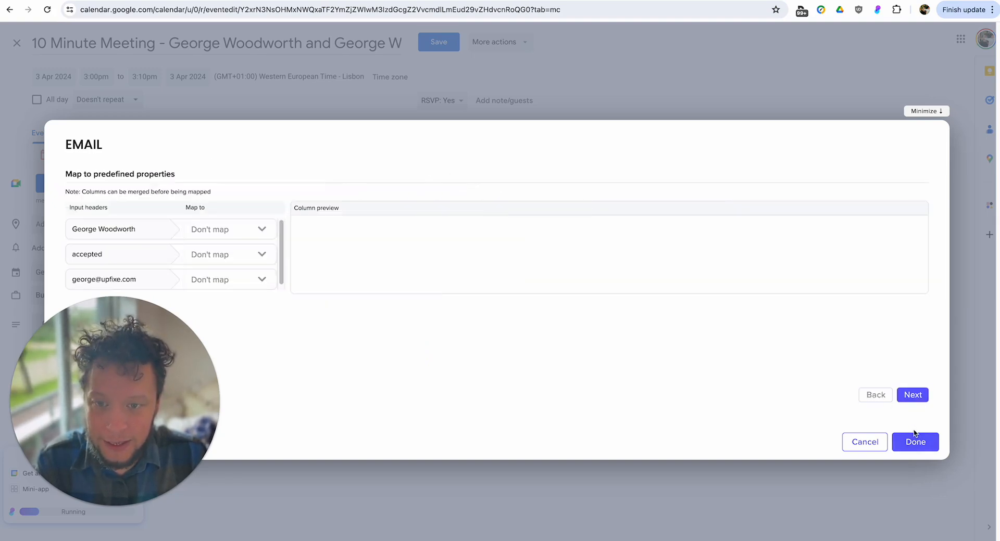
click(243, 281)
click(915, 442)
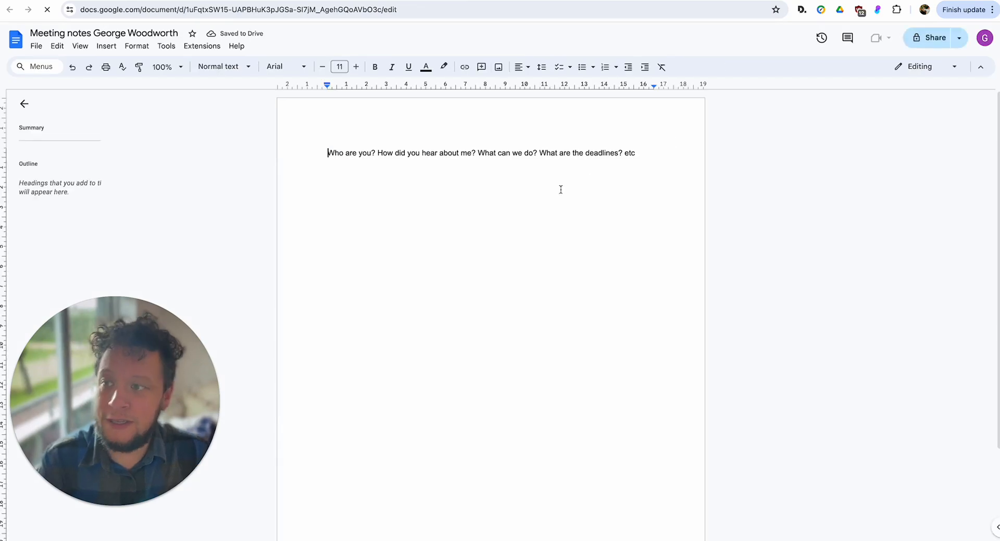
double_click(373, 149)
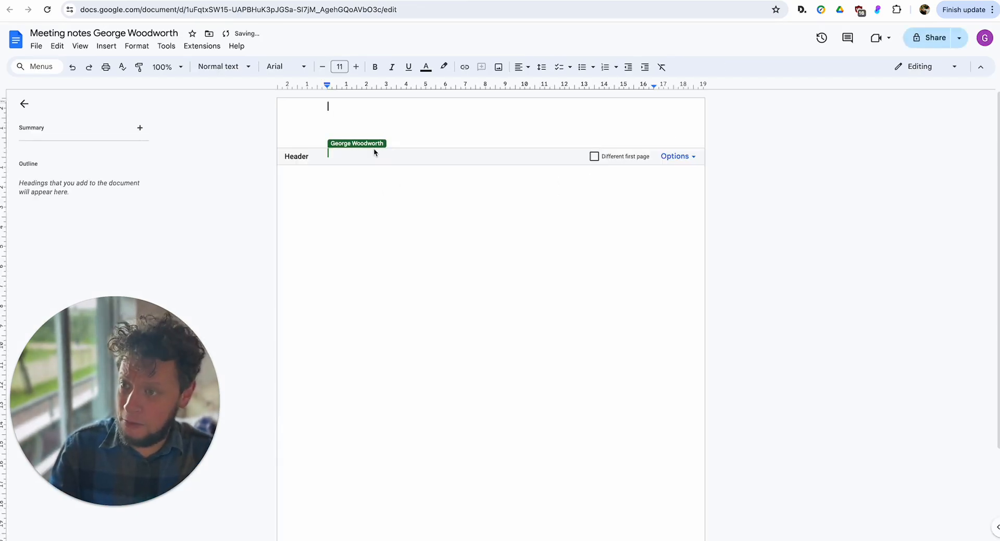
click(422, 229)
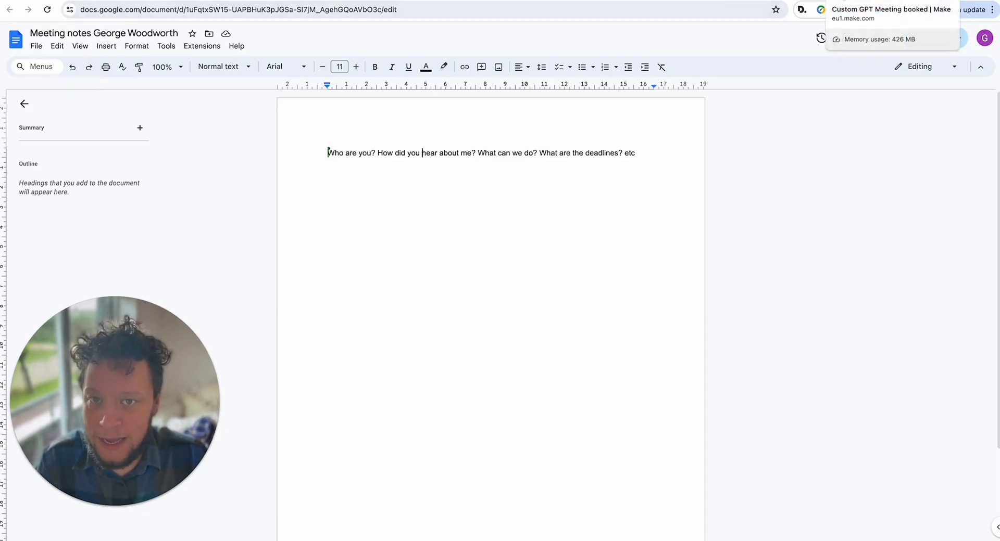
Switch to Ply and create a new internal add-on feature for Google Calendar.
click(840, 0)
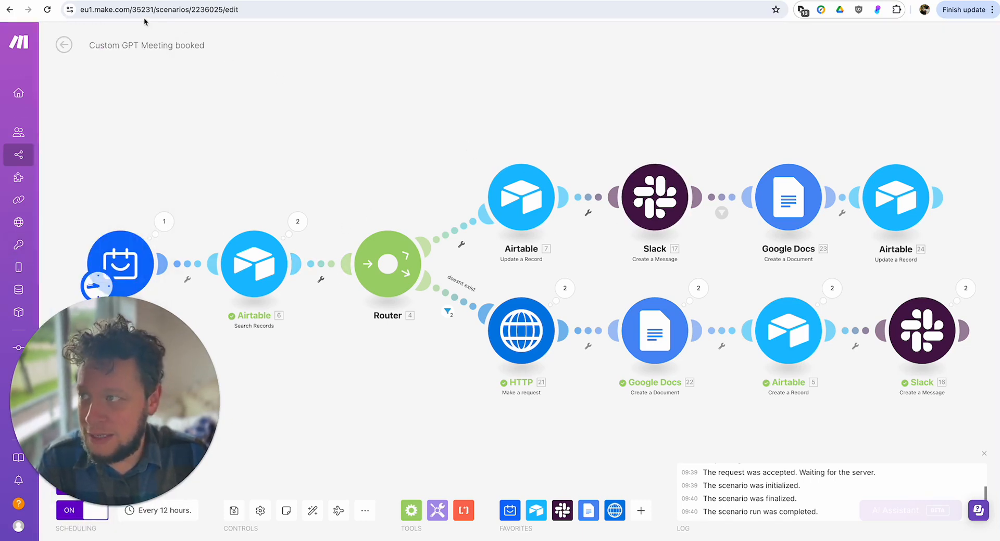
click(63, 0)
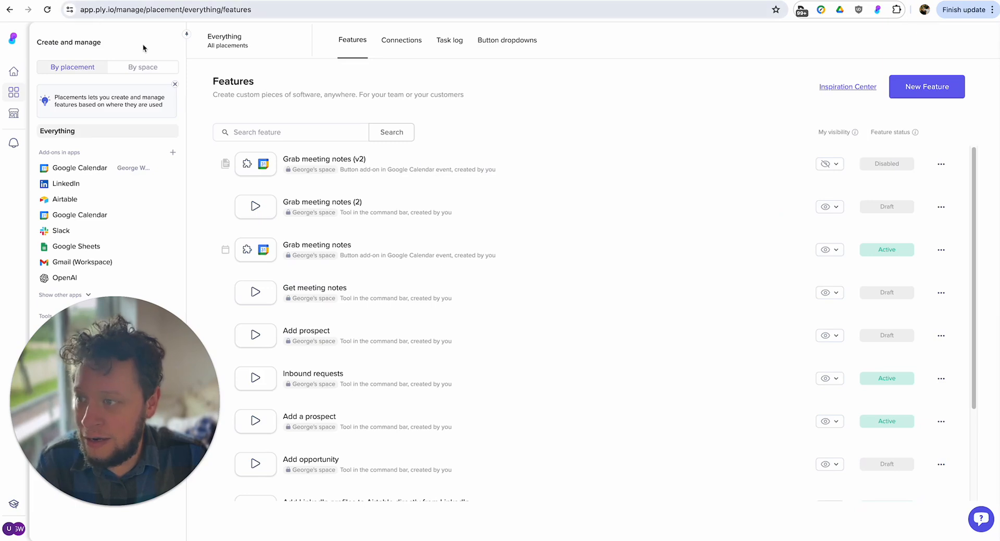
click(924, 89)
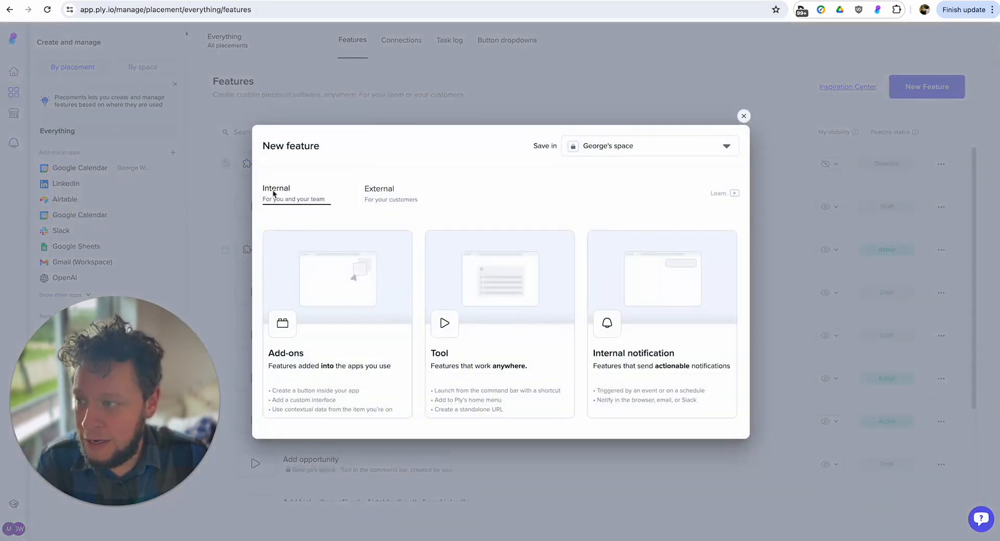
click(342, 312)
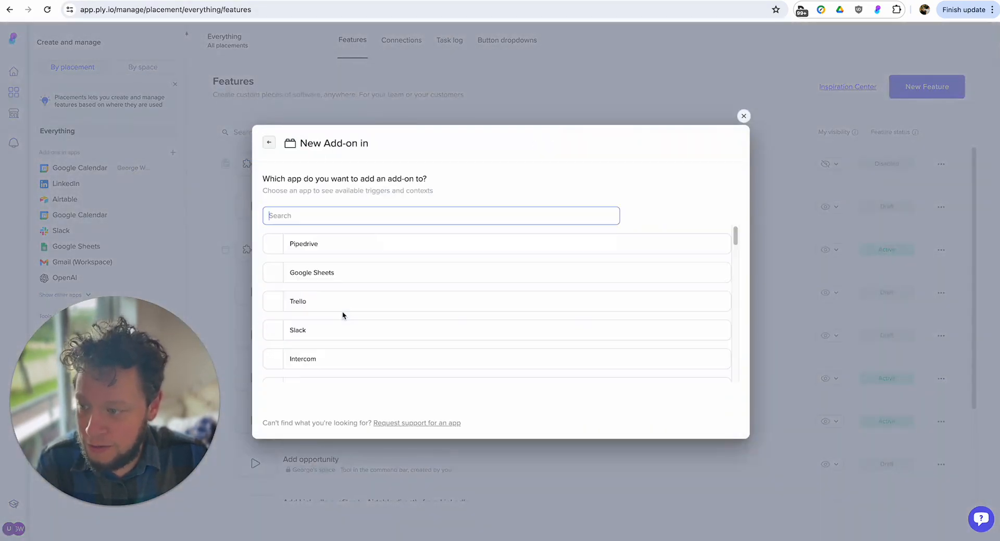
text(calen)
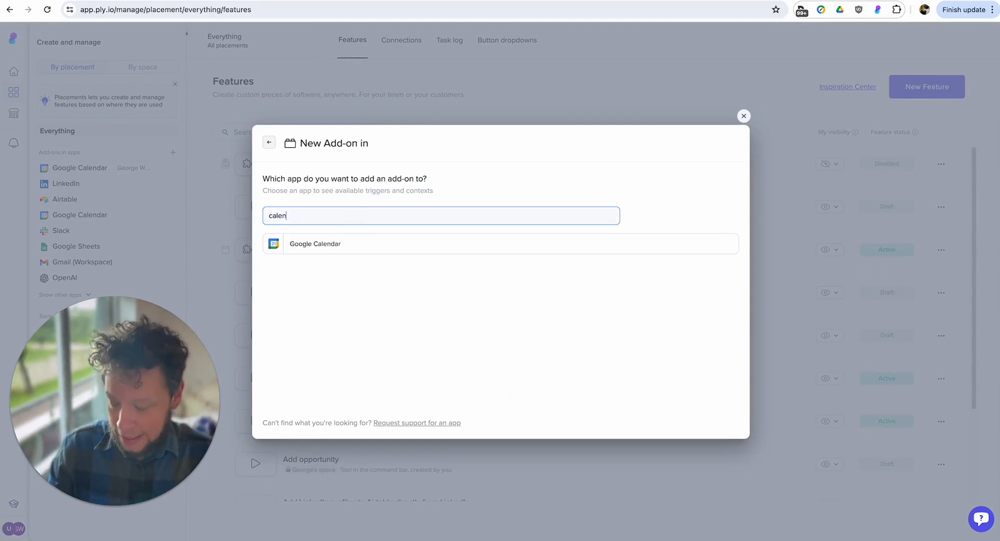
text(d)
click(361, 244)
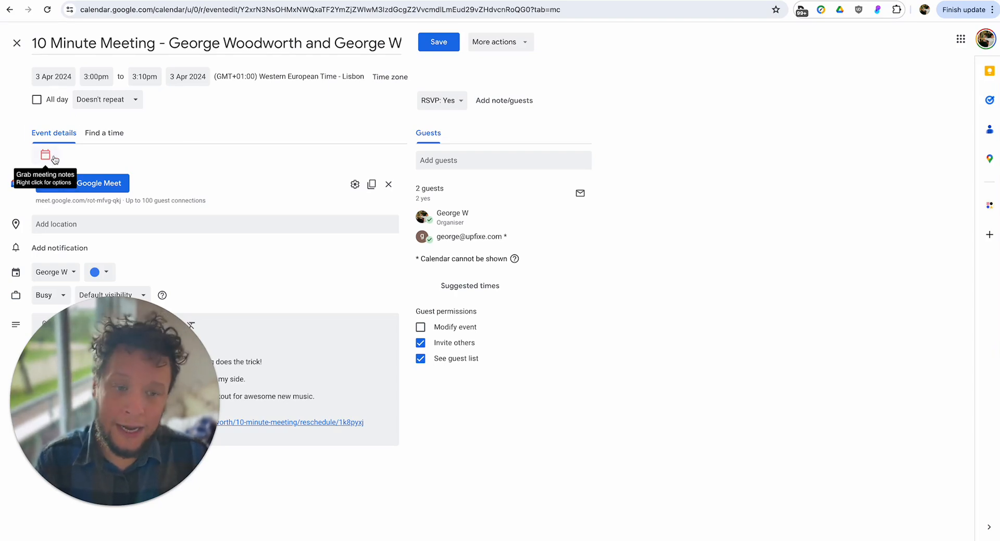
Connect the personal Google Calendar account to the add-on and choose Button in events (full-screen editor) as its element.
click(61, 0)
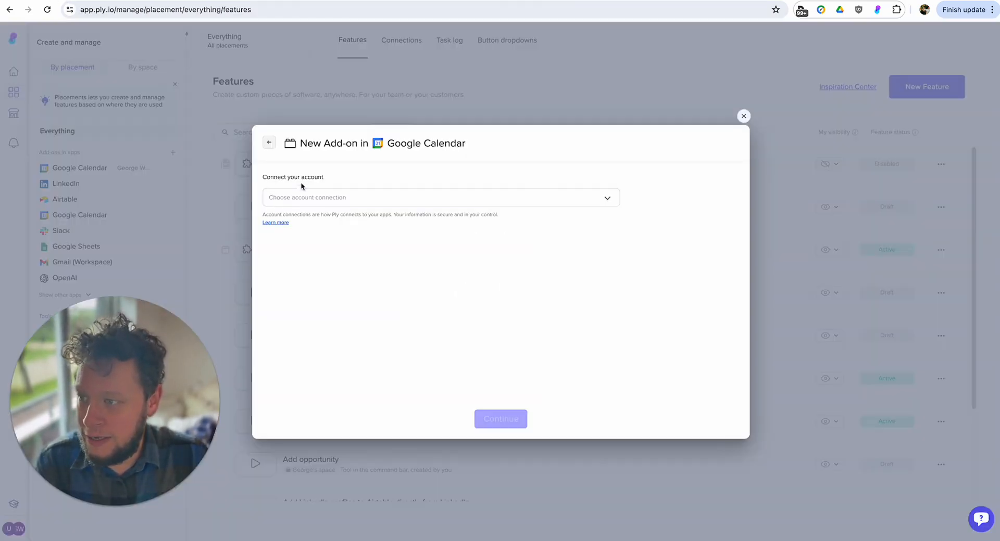
click(333, 200)
click(344, 240)
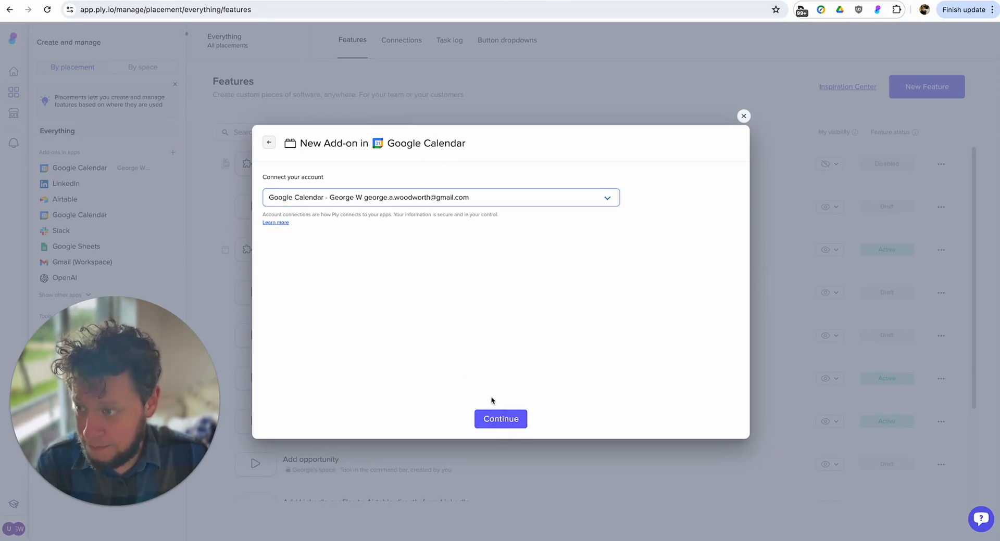
click(495, 420)
click(338, 224)
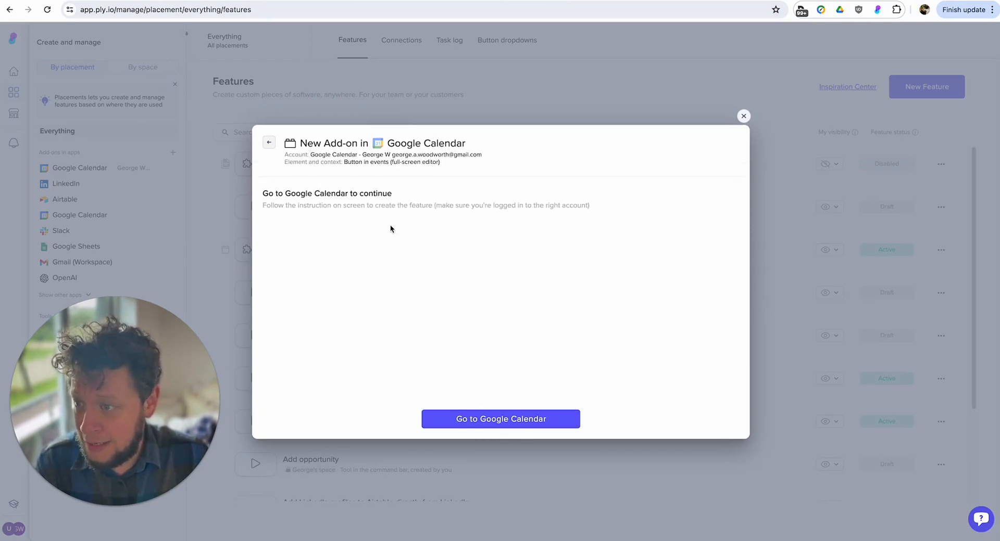
Go to Google Calendar, open the 3 April 10 Minute Meeting event in the full-screen editor and create the add-on button there.
click(503, 419)
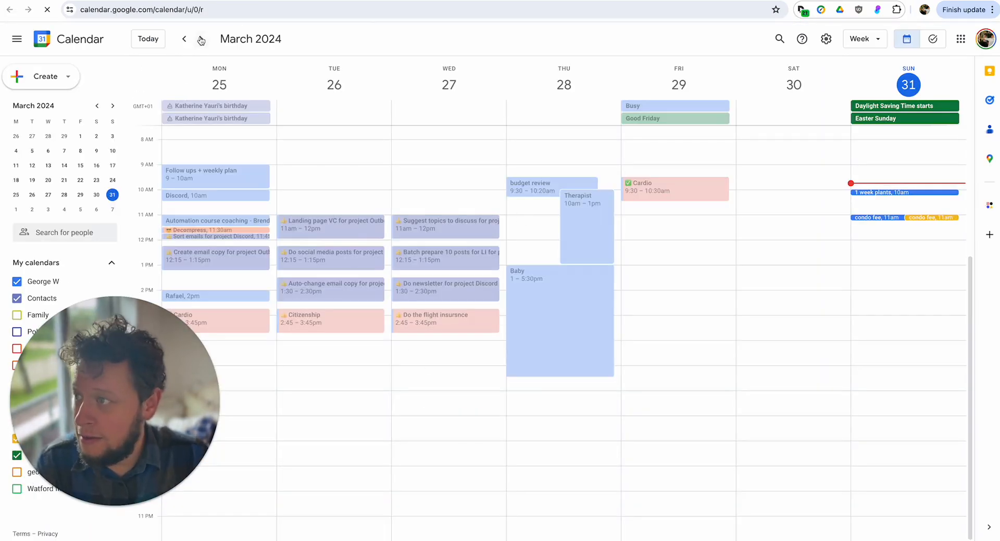
click(200, 39)
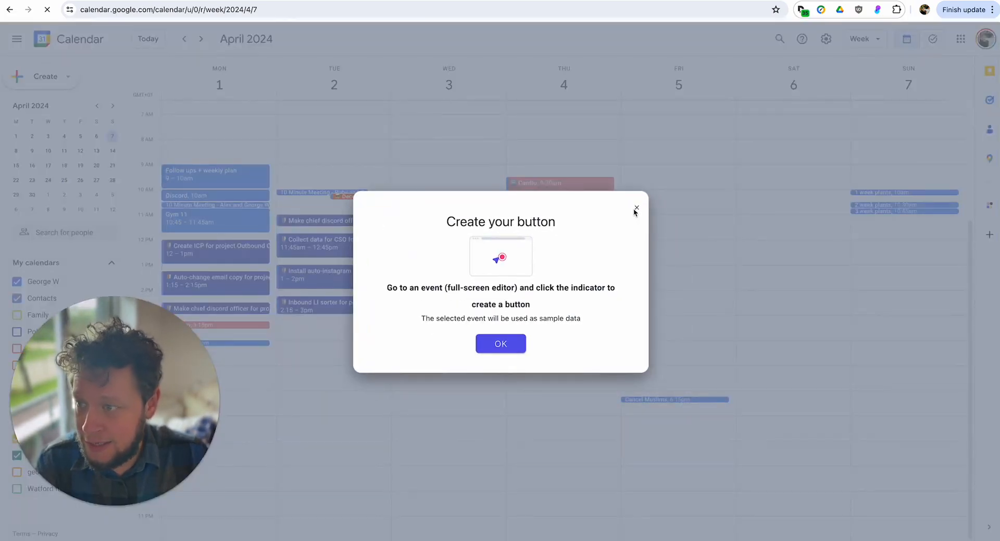
click(636, 208)
click(414, 319)
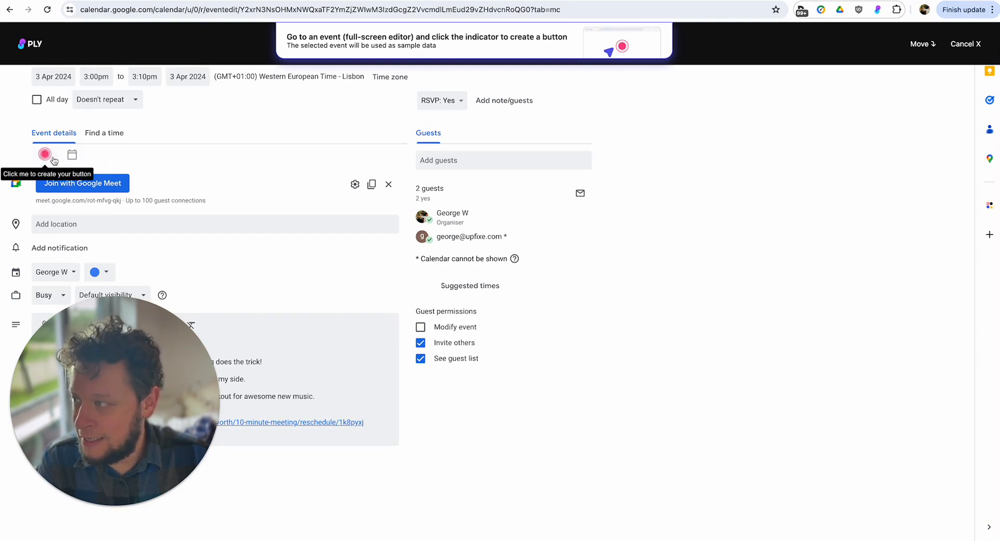
click(46, 155)
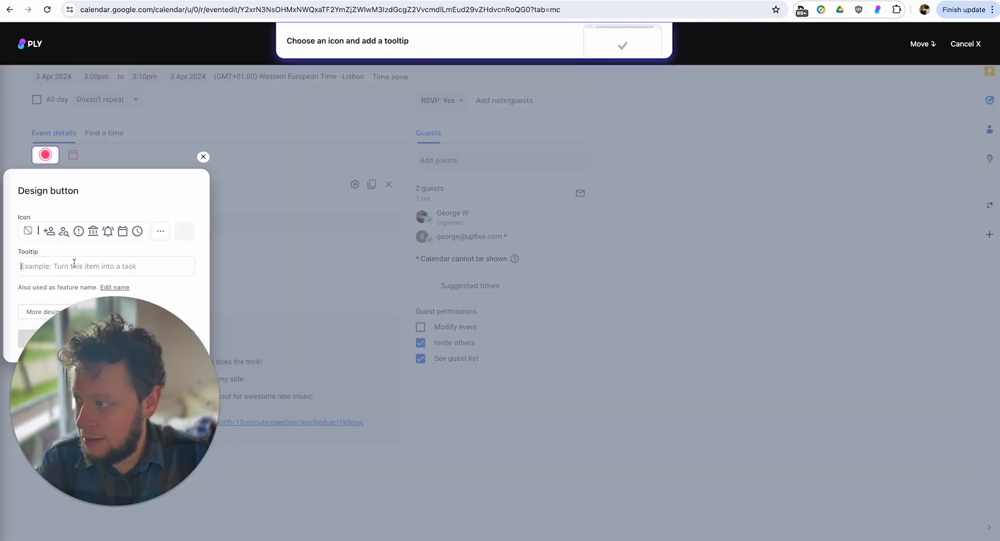
Set the add-on button's tooltip to Grab meeting notes v3.
click(88, 267)
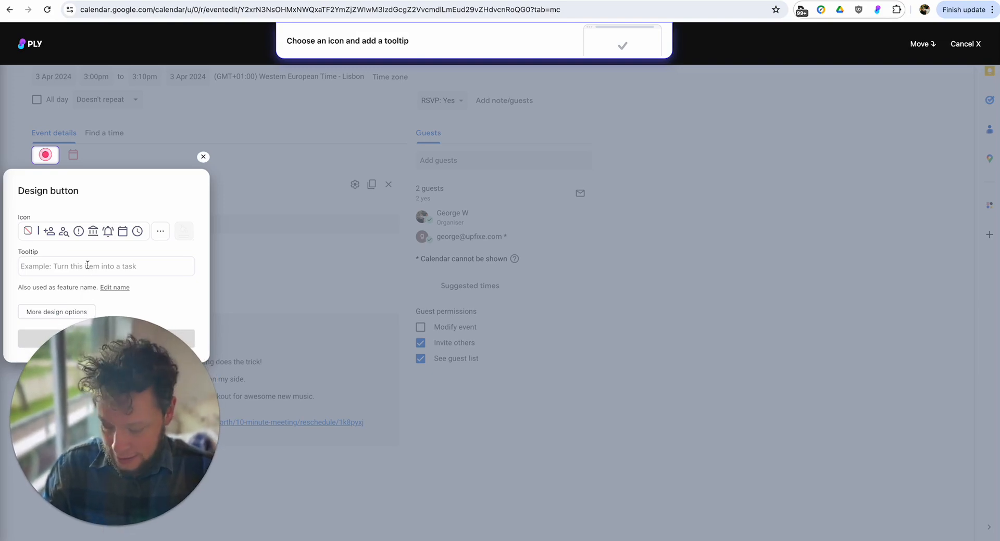
text(Grab meeting not)
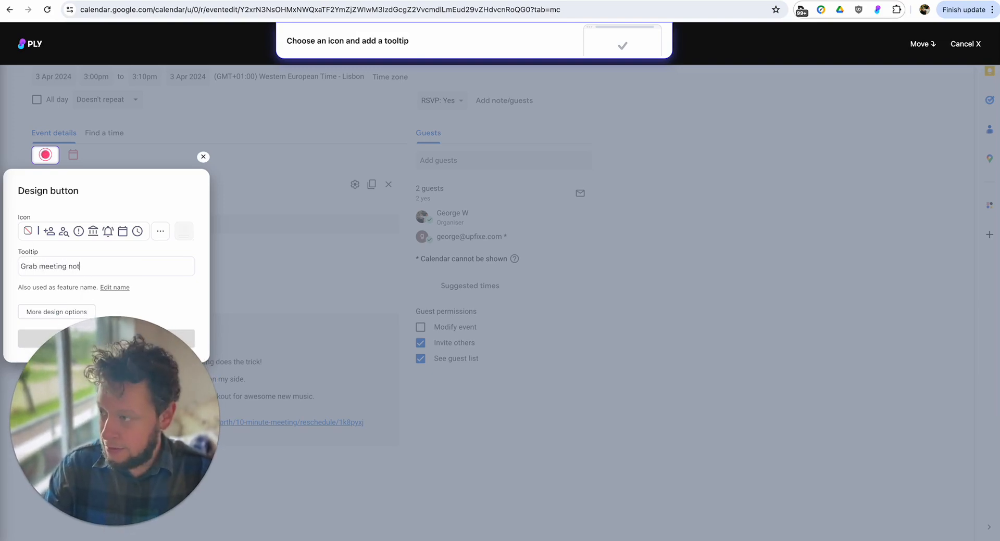
text(es v3)
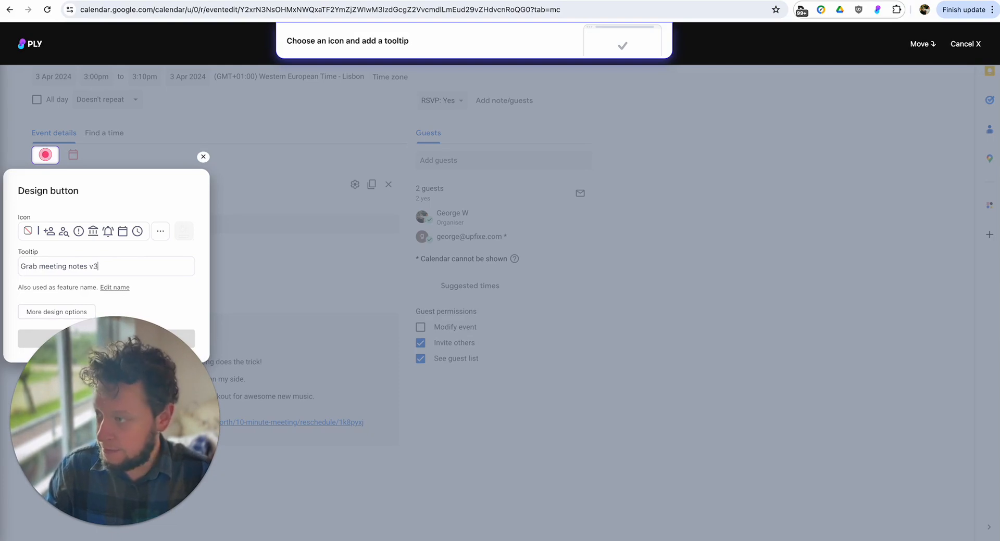
Find icons matching doc, choose the filled stacked-documents icon for the button and save the design to continue to the feature's workflow.
click(160, 231)
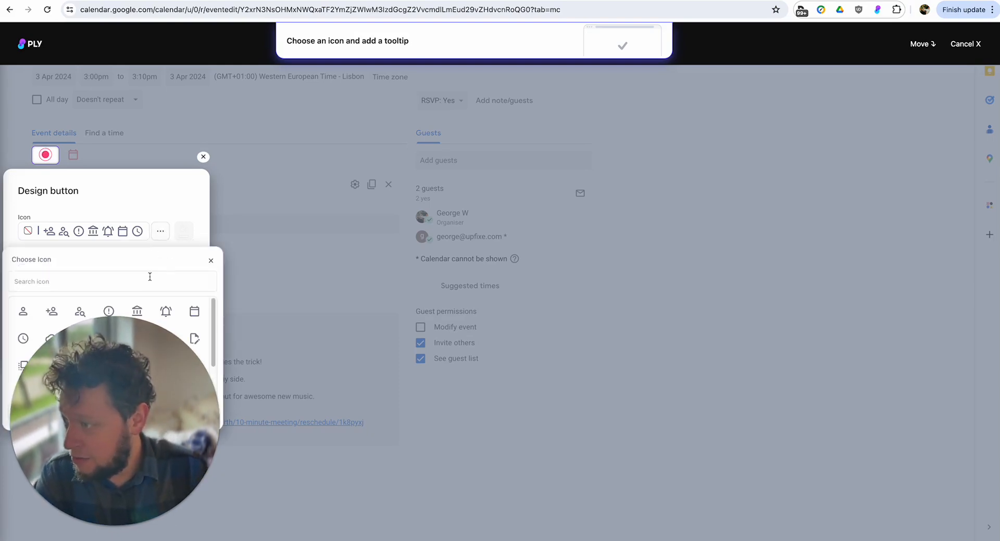
text(docs)
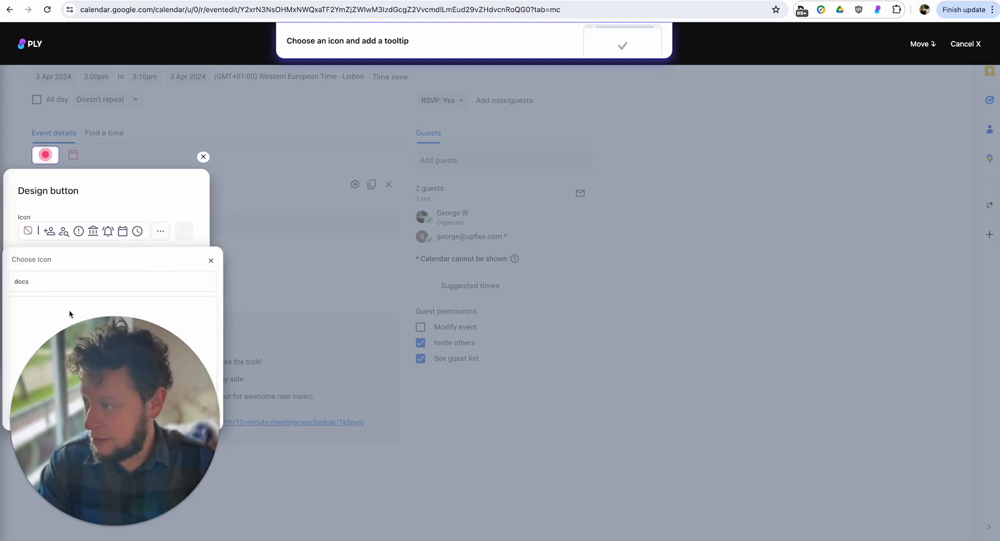
key(BackSpace)
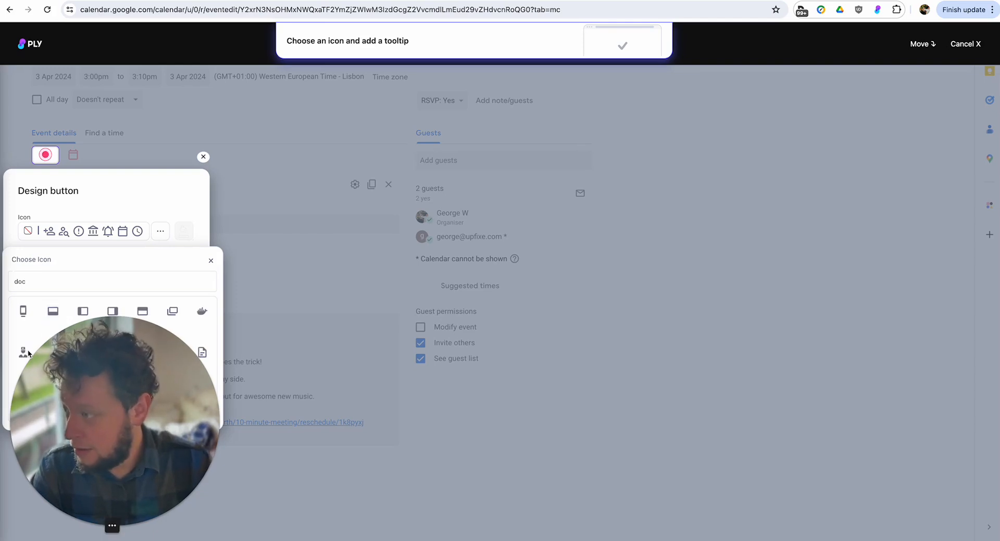
drag(138, 412, 178, 413)
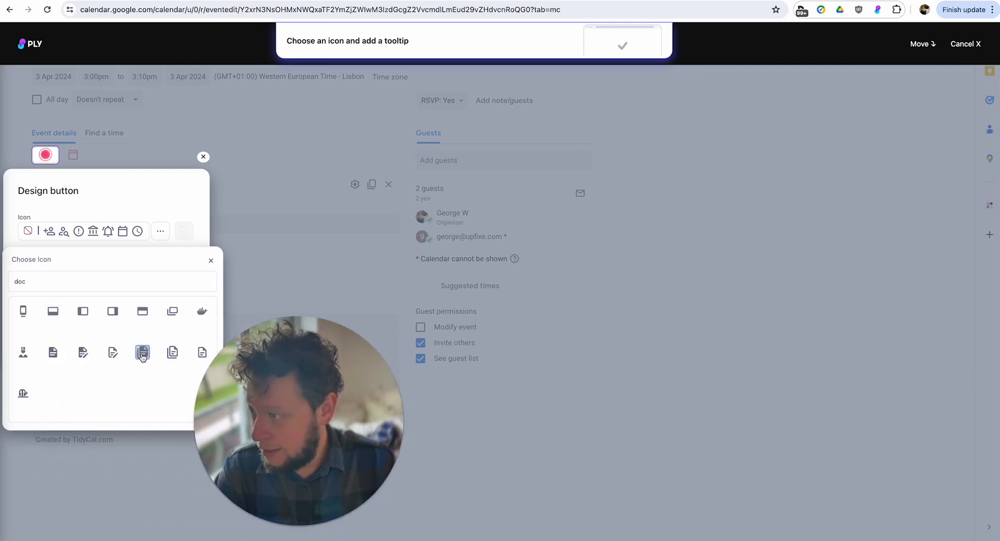
click(142, 352)
click(211, 262)
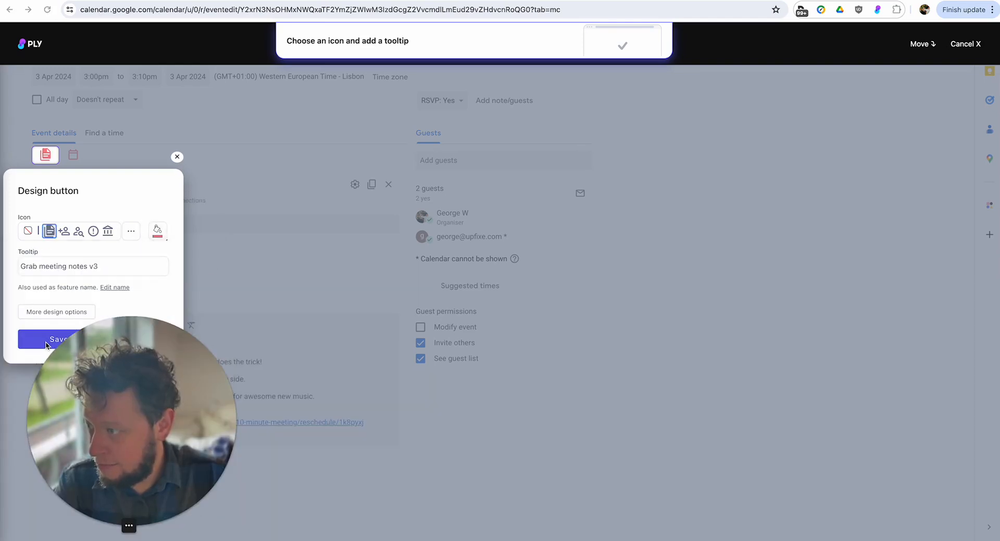
click(49, 339)
click(422, 216)
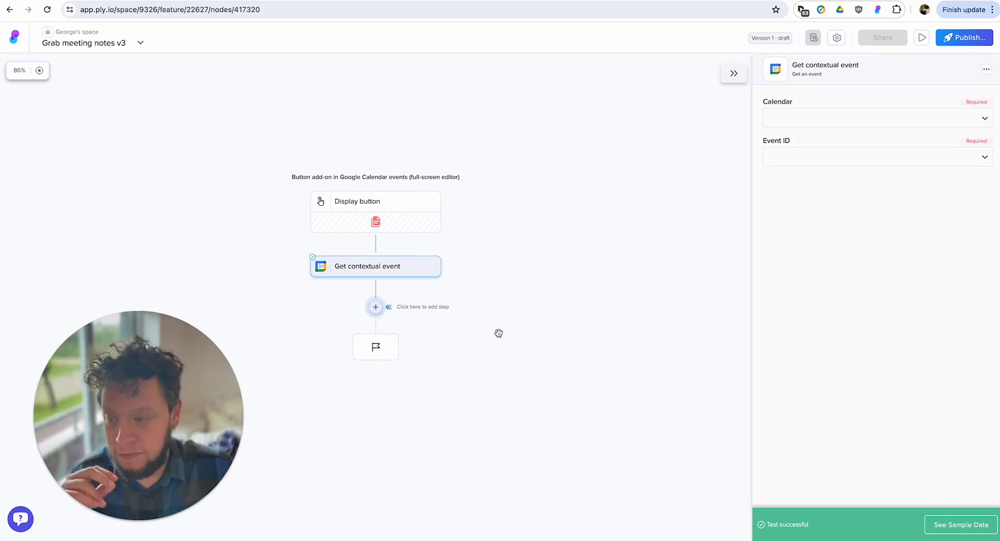
Add a Table functions step with the action Add an item to a table after Get contextual event.
click(376, 309)
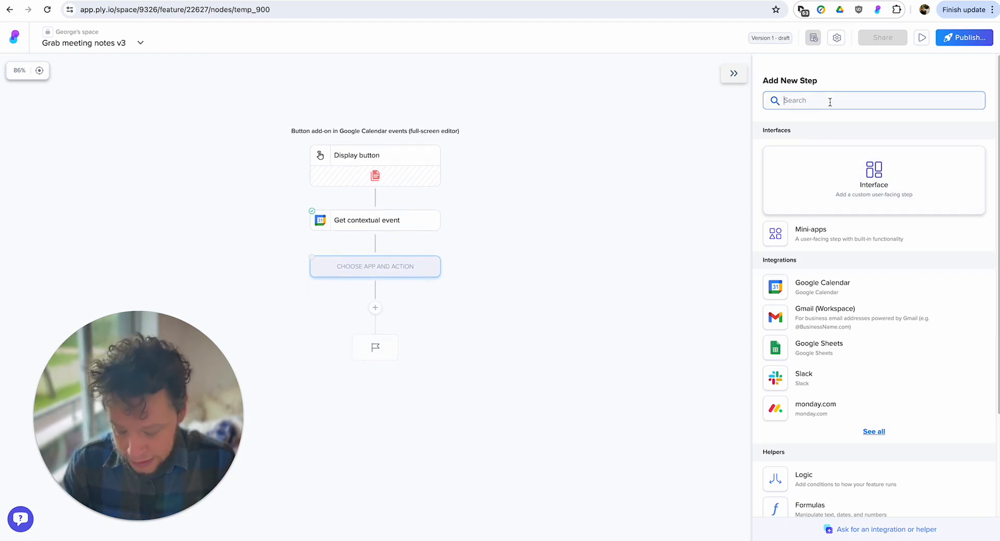
text(table)
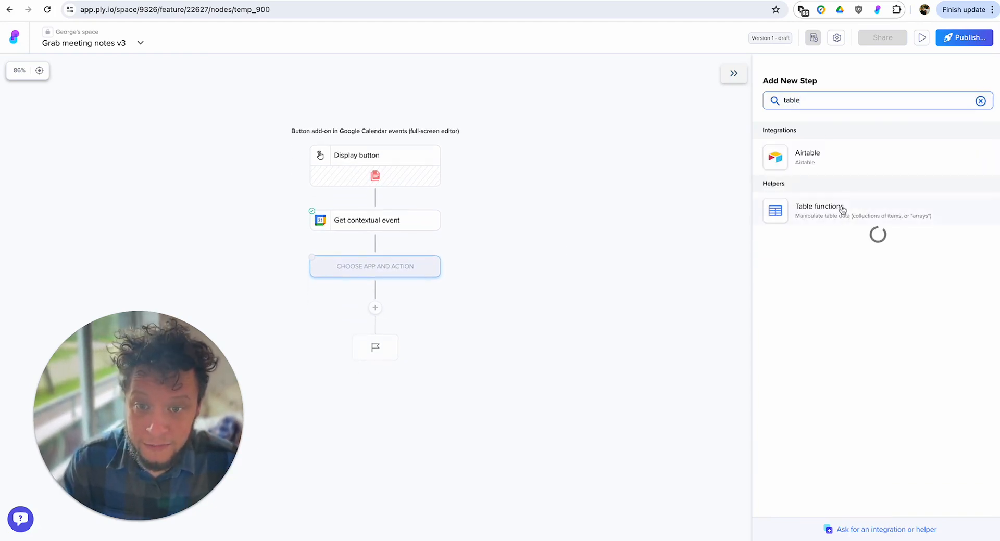
click(832, 211)
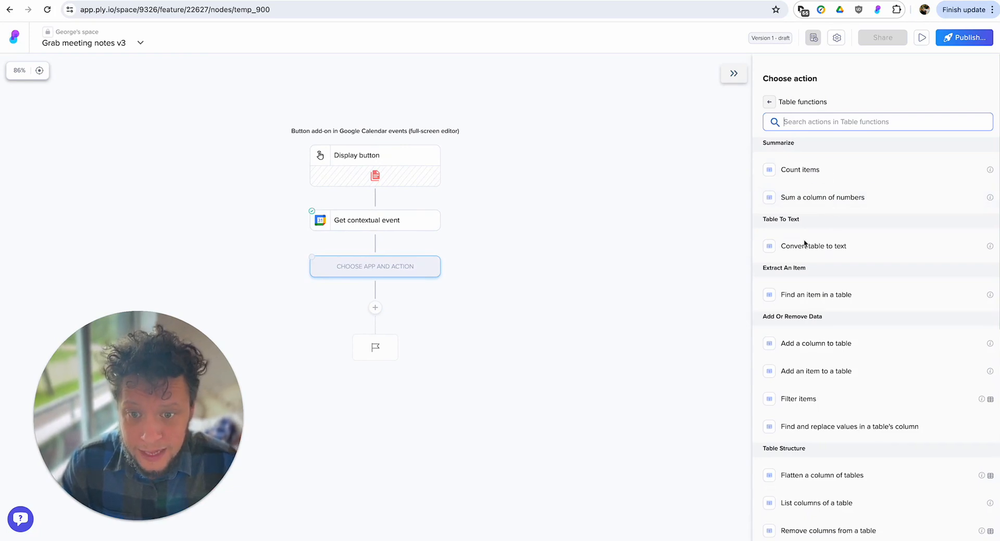
click(818, 373)
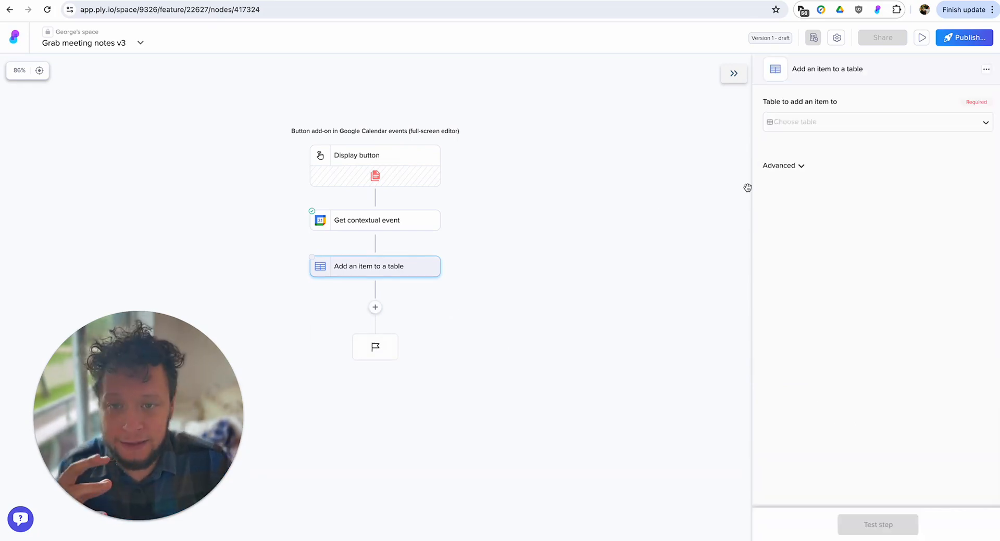
Look through the contextual event's sample attendees and choose Attendees as the table to add an item to.
click(832, 124)
click(803, 199)
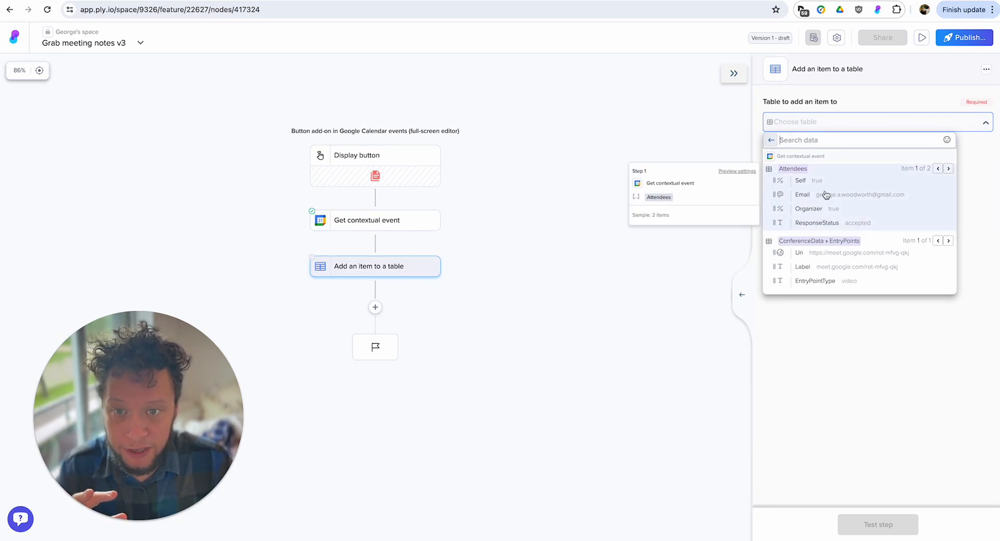
click(948, 168)
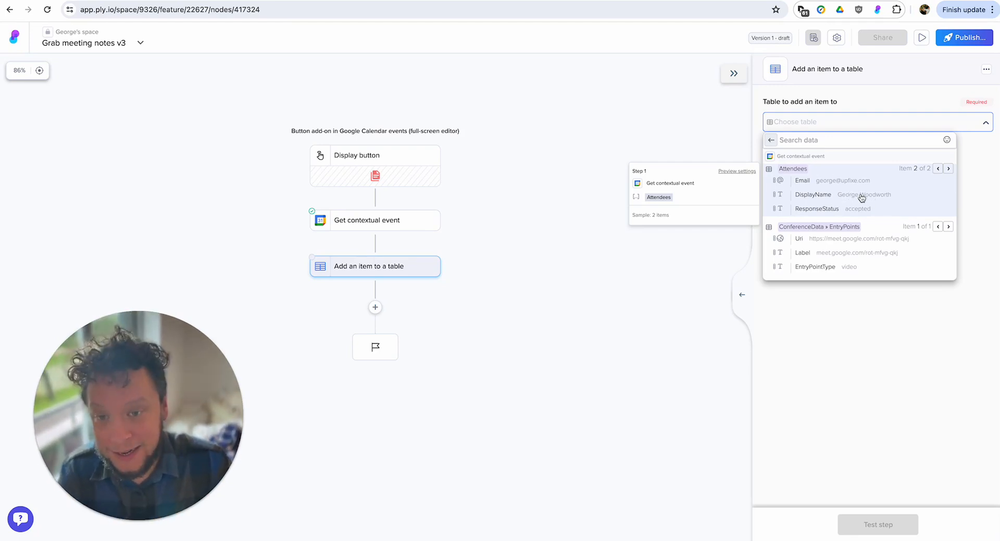
click(833, 192)
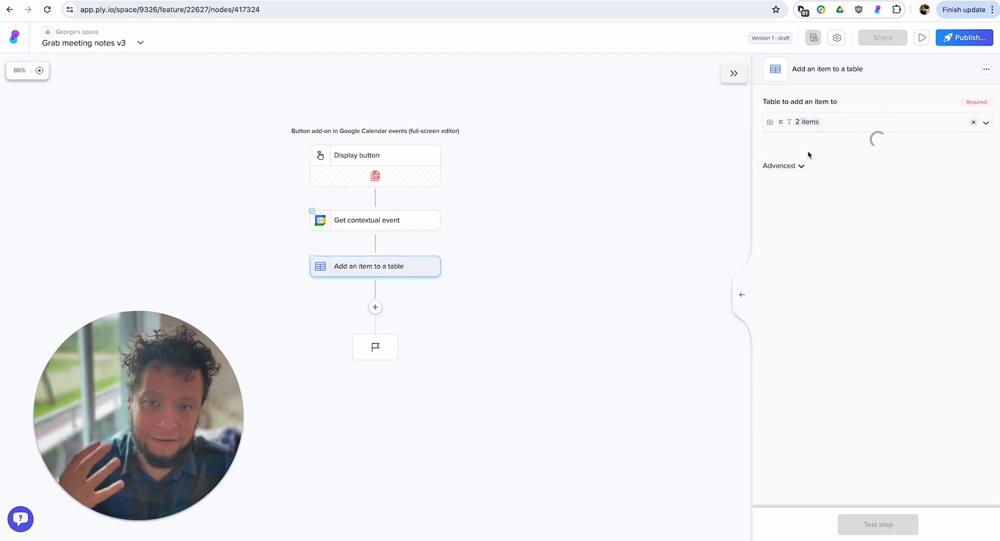
click(800, 208)
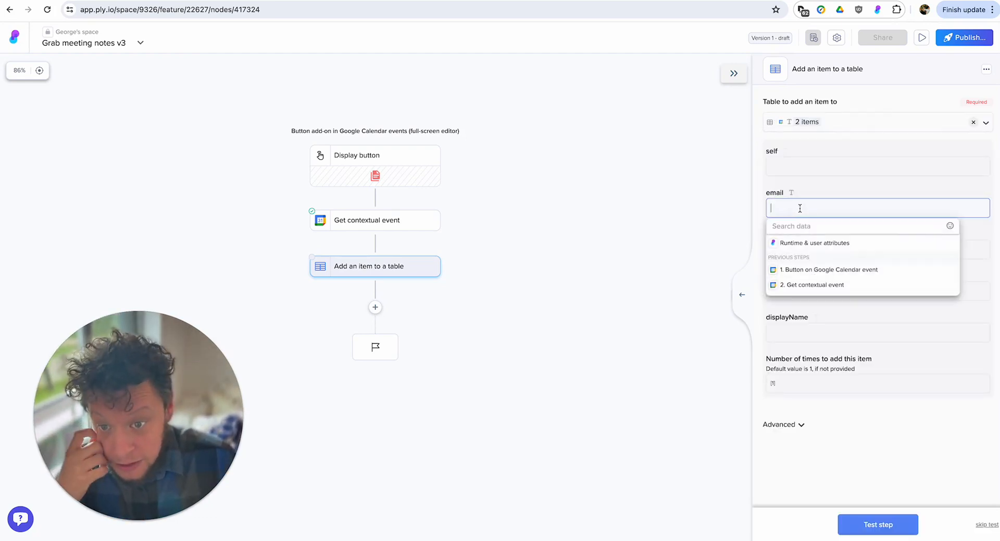
text(/email)
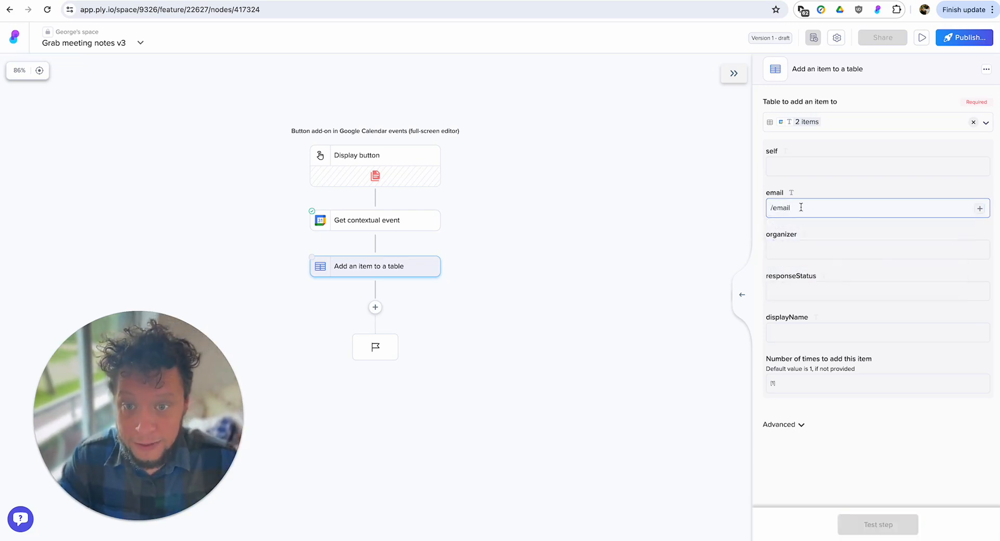
key(BackSpace)
key(BackSpace)
key(BackSpace)
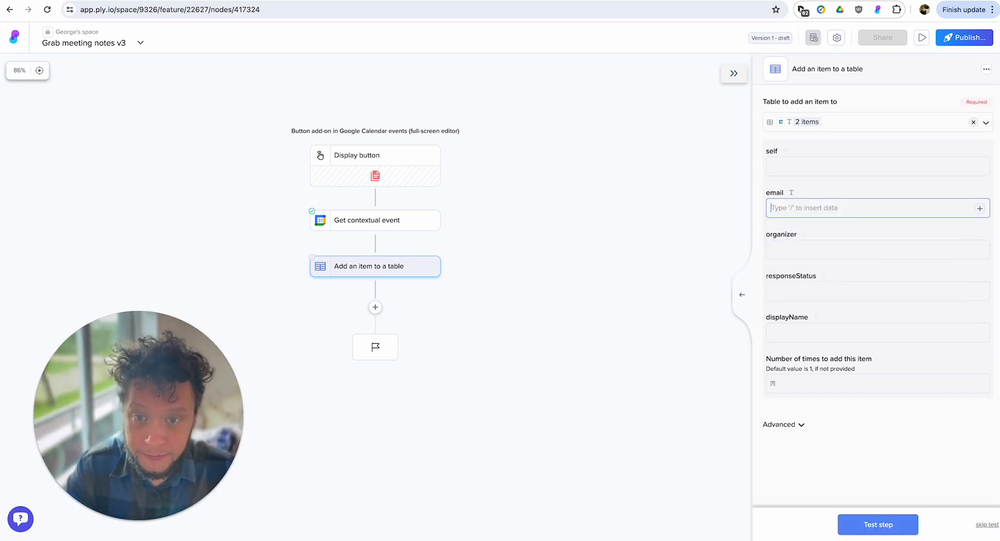
Fill the new item's email field with the Attendees Email value from Get contextual event, using the first item.
click(800, 208)
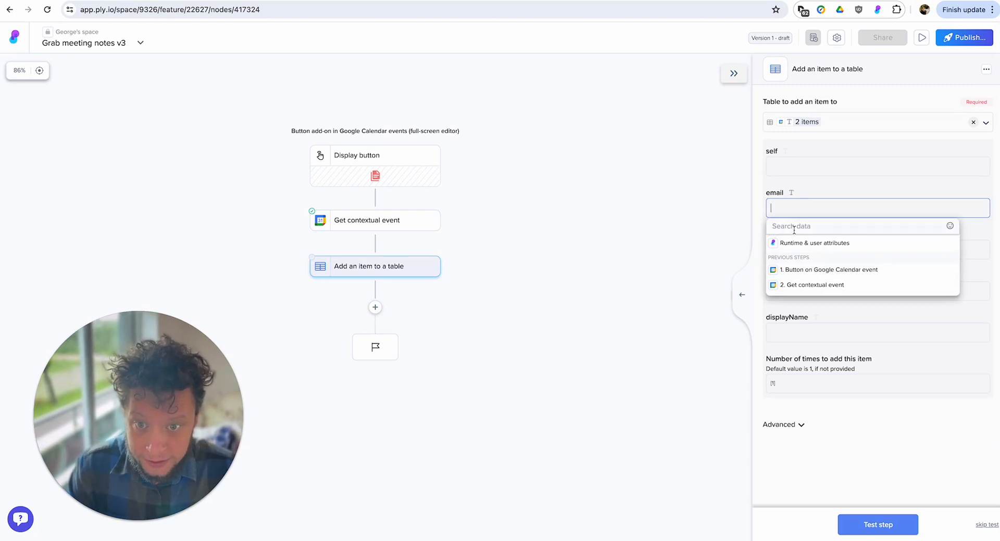
click(794, 227)
text(email)
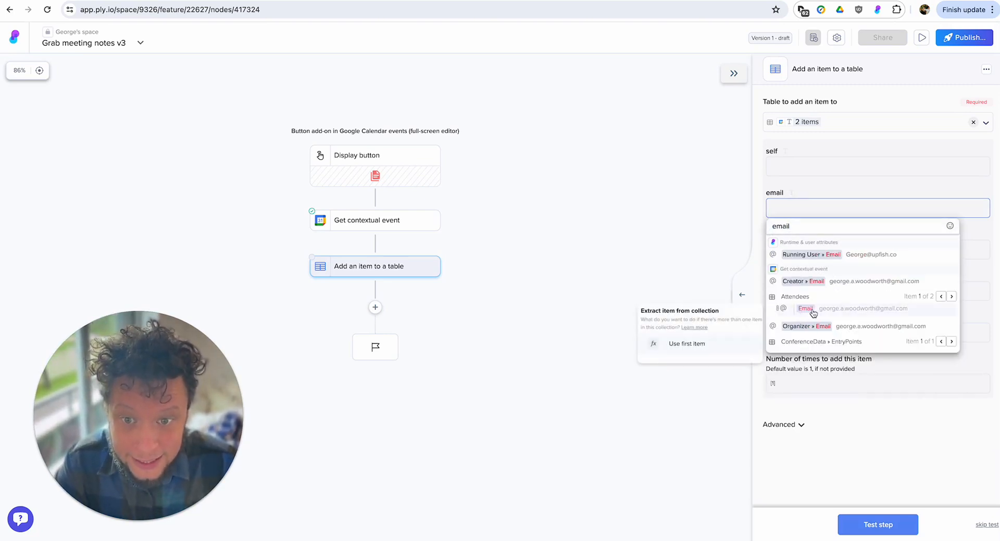
click(801, 326)
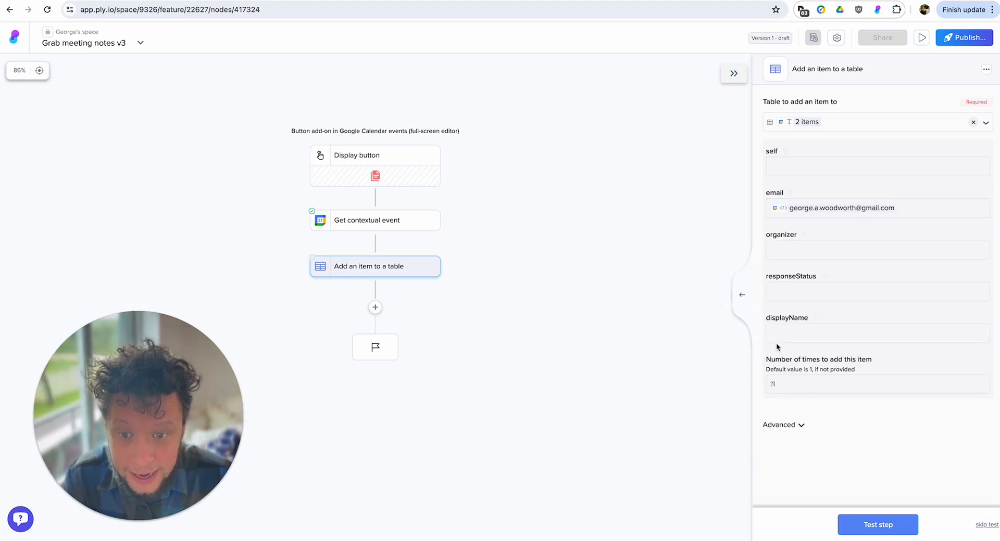
click(783, 331)
click(796, 411)
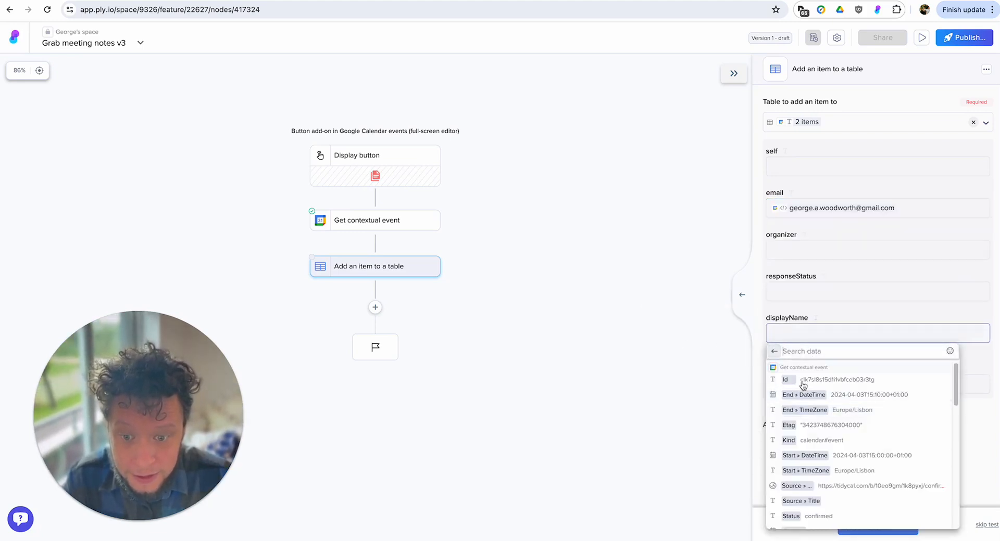
text(name)
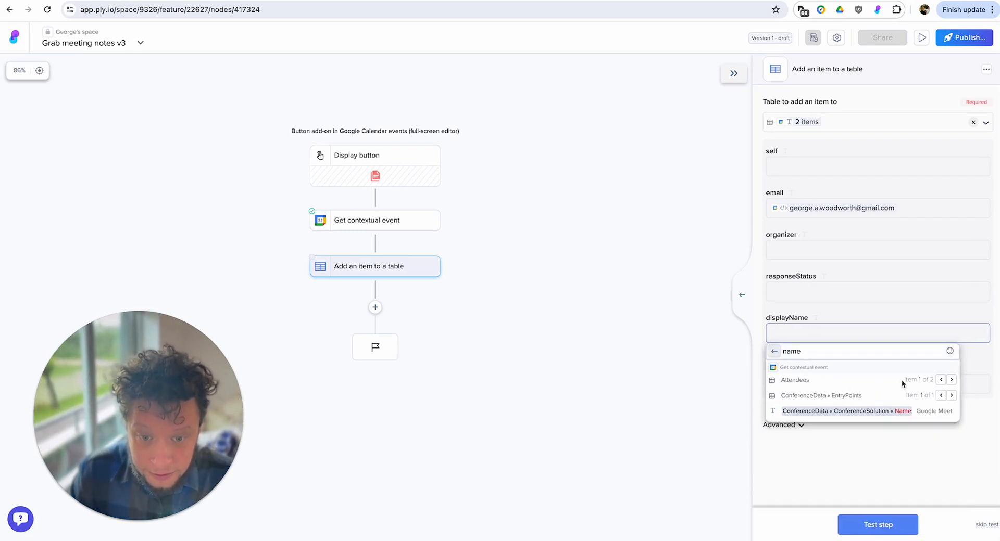
click(951, 381)
click(863, 399)
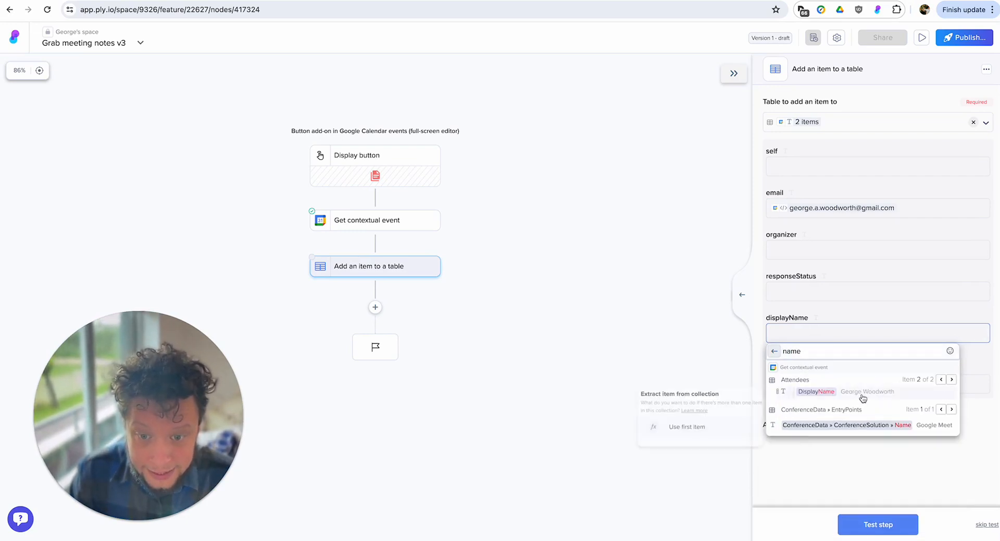
click(713, 427)
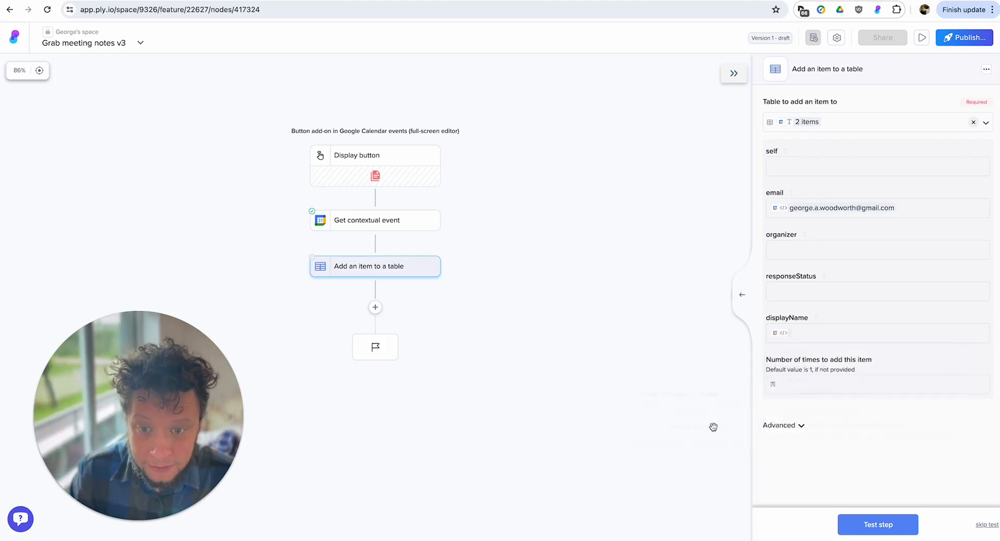
click(836, 338)
key(BackSpace)
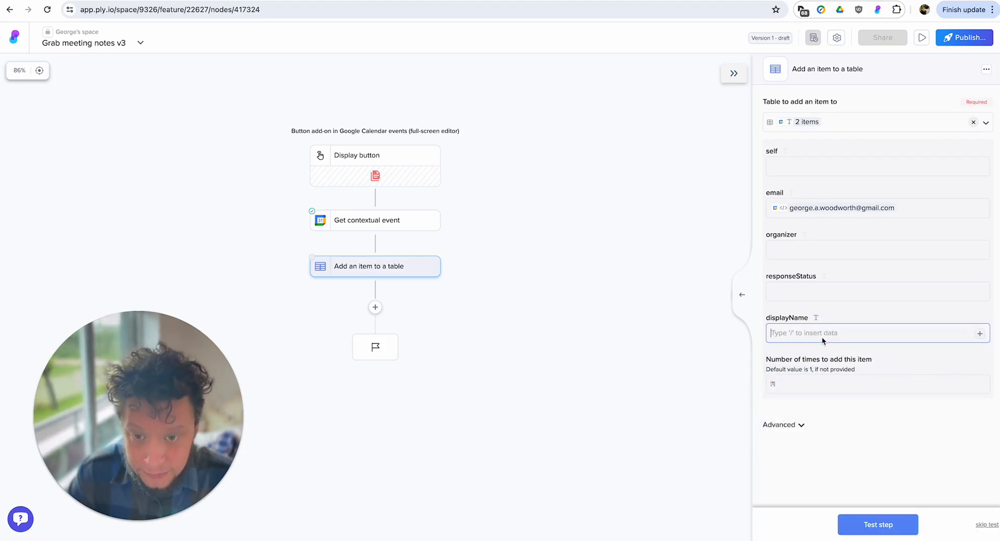
Fill the new item's displayName field with the Attendees DisplayName value from Get contextual event, using the first item.
click(818, 336)
text(/)
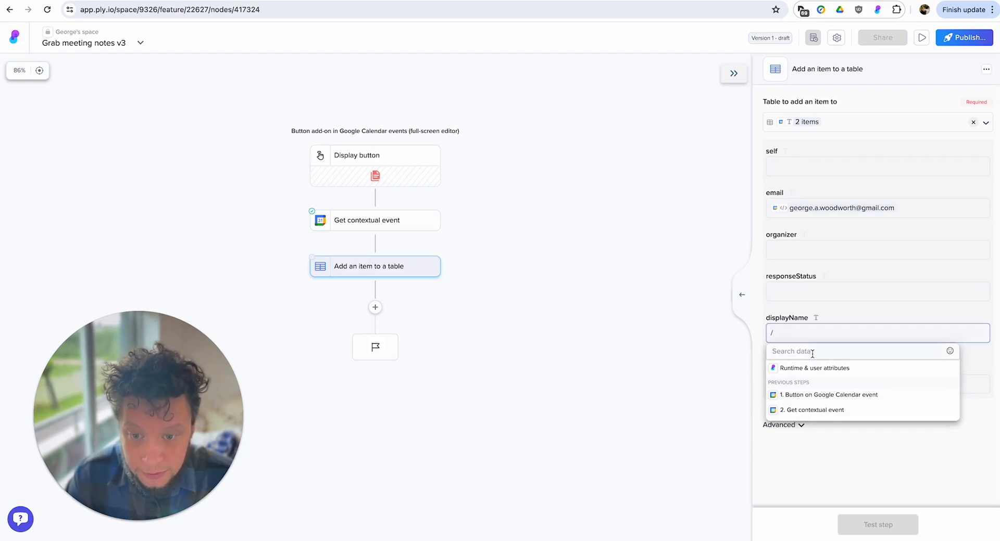
click(815, 410)
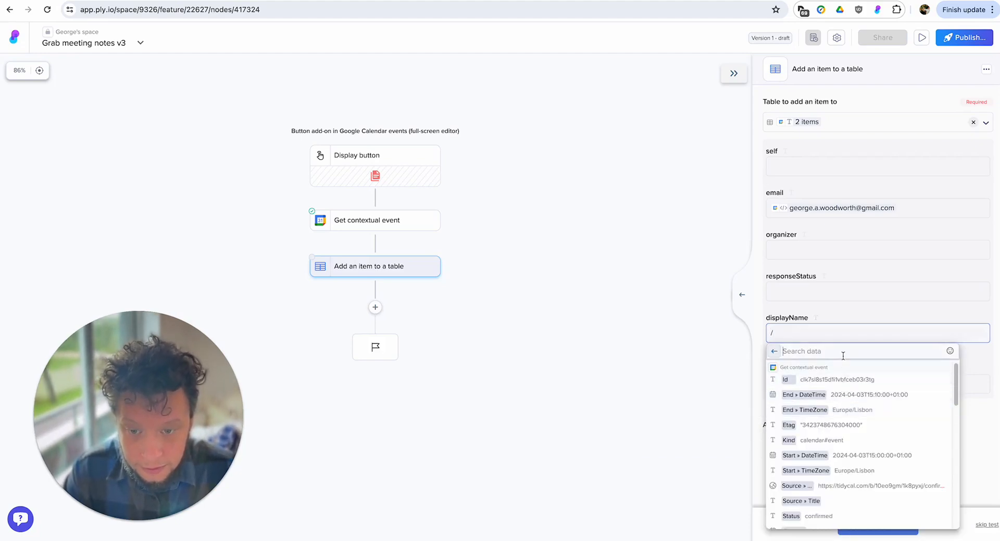
text(att)
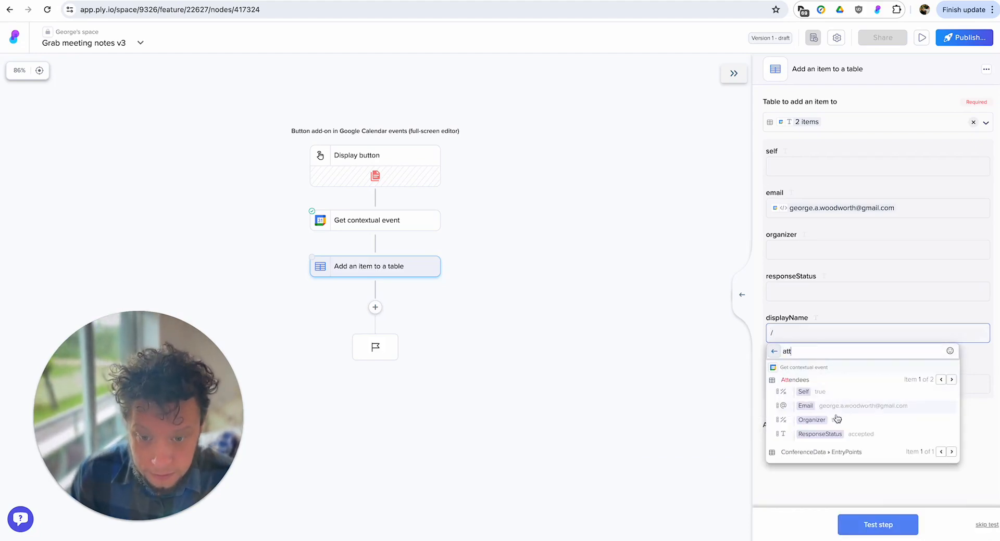
click(952, 381)
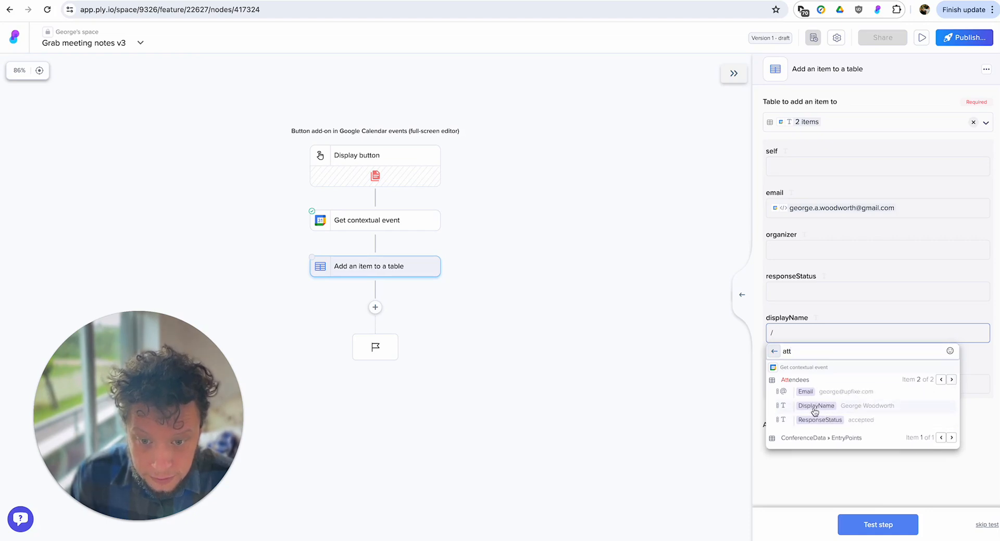
mouse_move(813, 407)
click(733, 441)
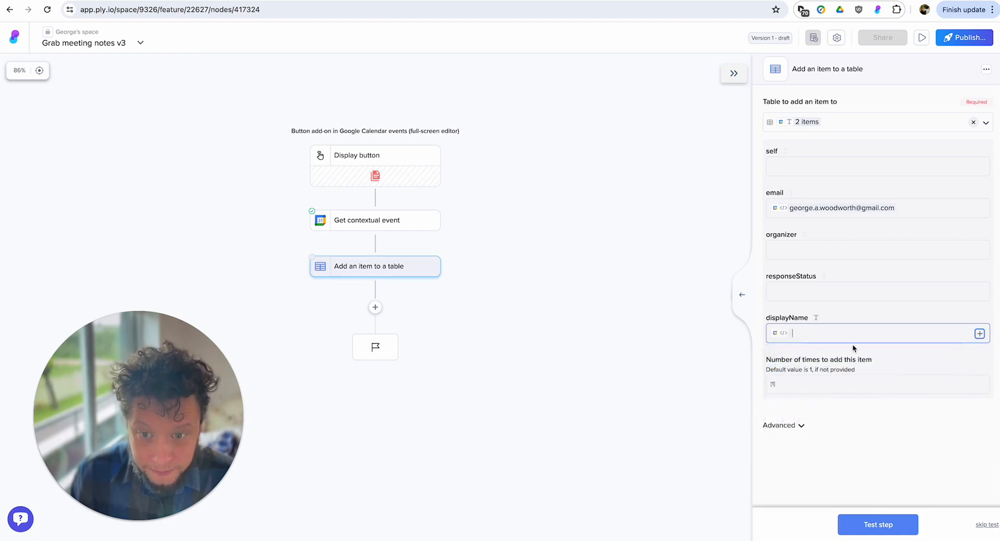
Test the Add an item to a table step and examine the email values of the first two returned items.
click(881, 526)
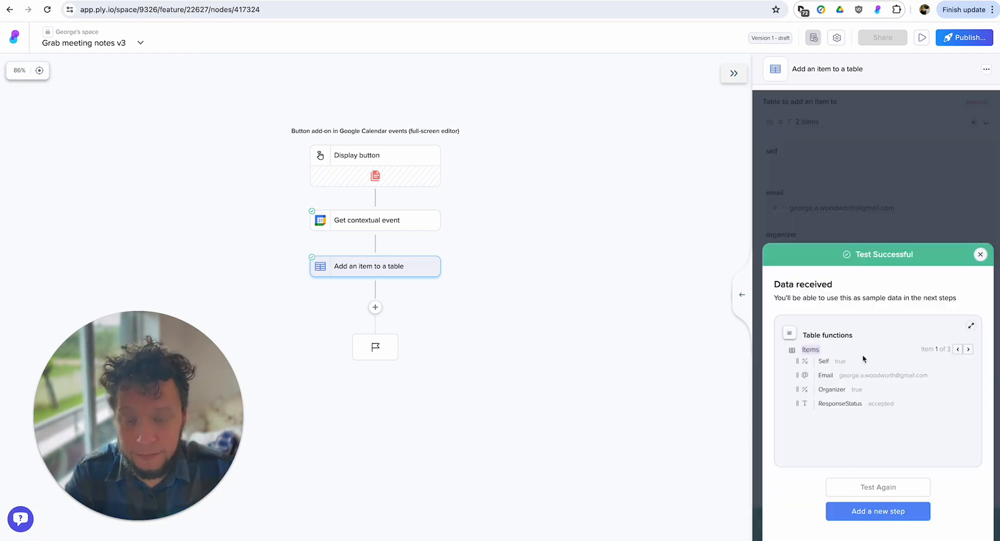
triple_click(845, 377)
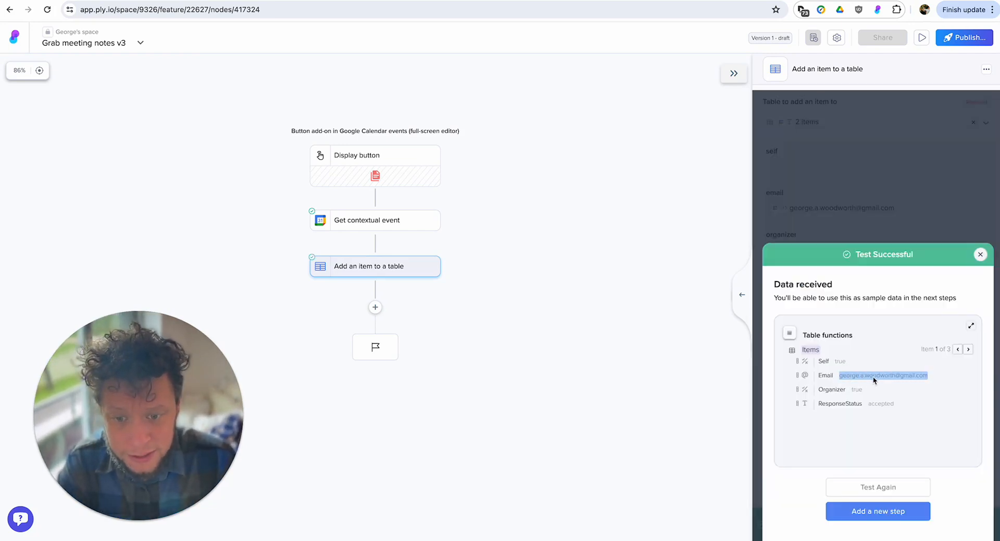
click(968, 350)
triple_click(856, 362)
triple_click(855, 361)
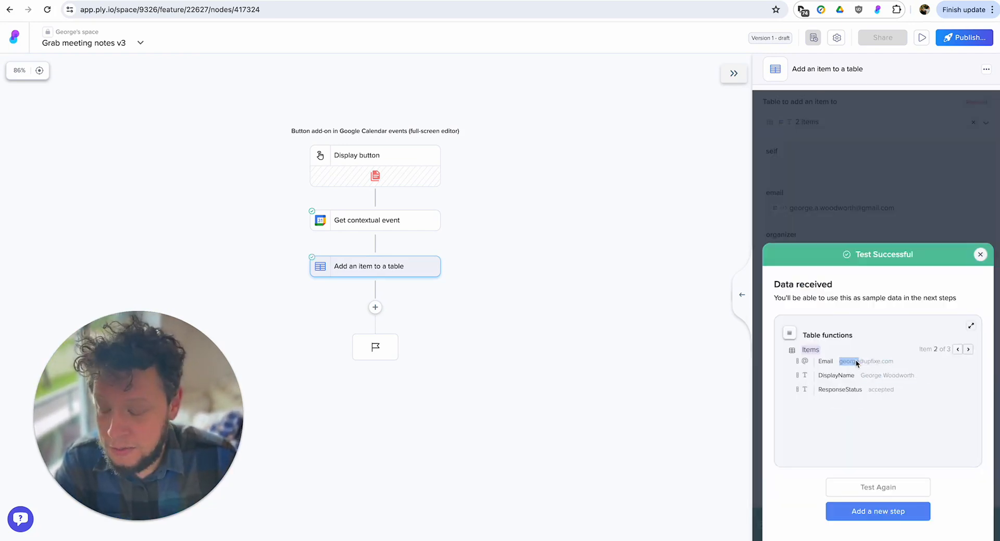
Dismiss the test results and add a Filter items step after Add an item to a table.
click(884, 378)
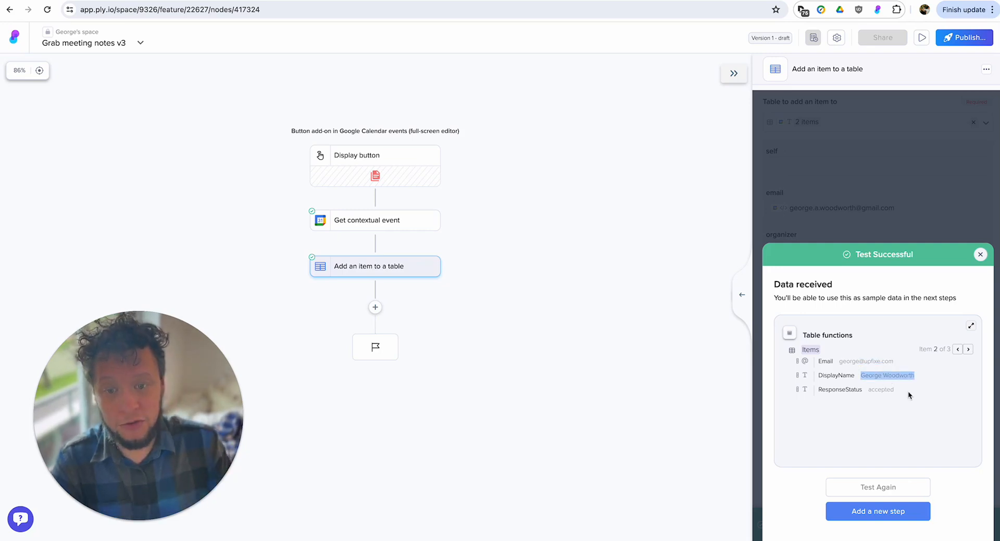
click(981, 255)
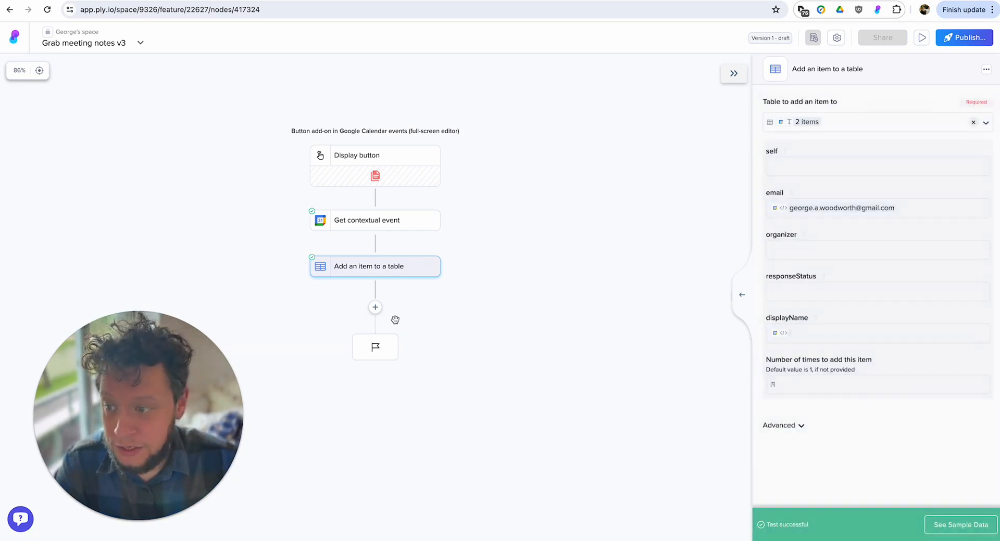
click(374, 307)
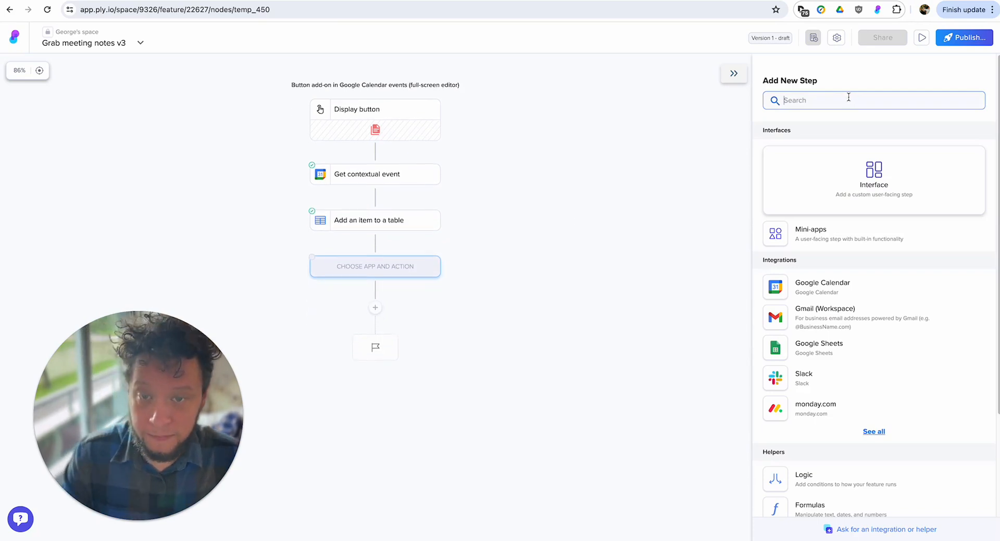
text(filter)
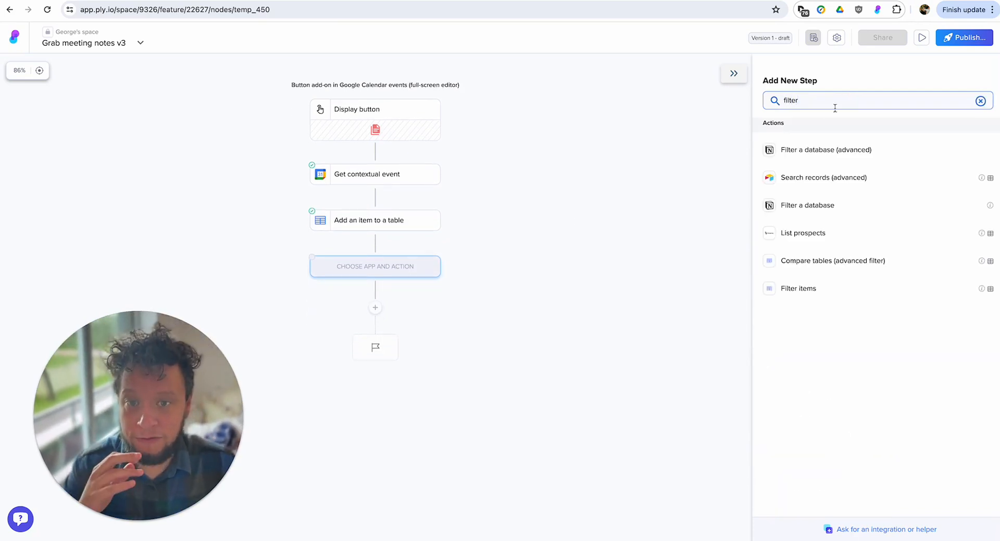
click(793, 292)
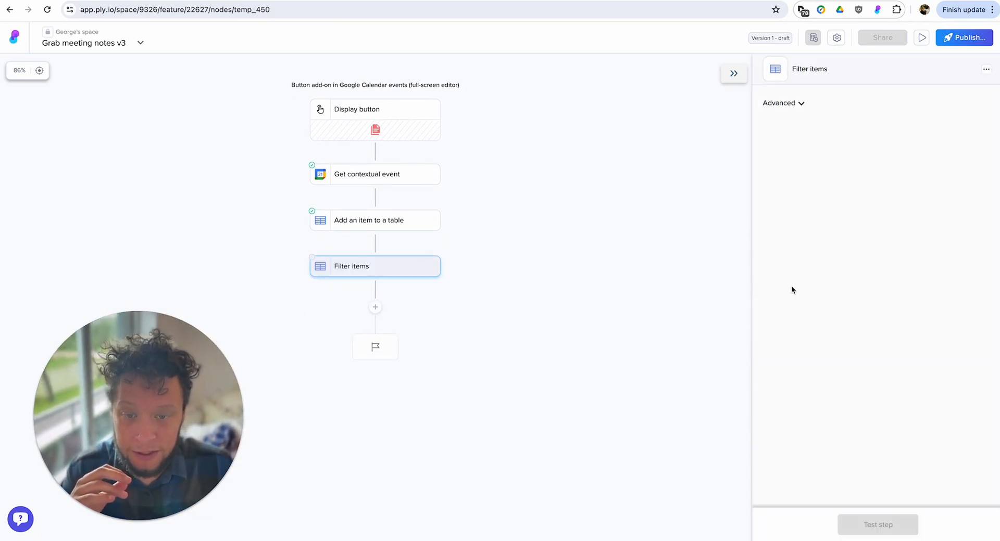
Set the filter's table source to the Items from the Add an item to a table step.
click(835, 171)
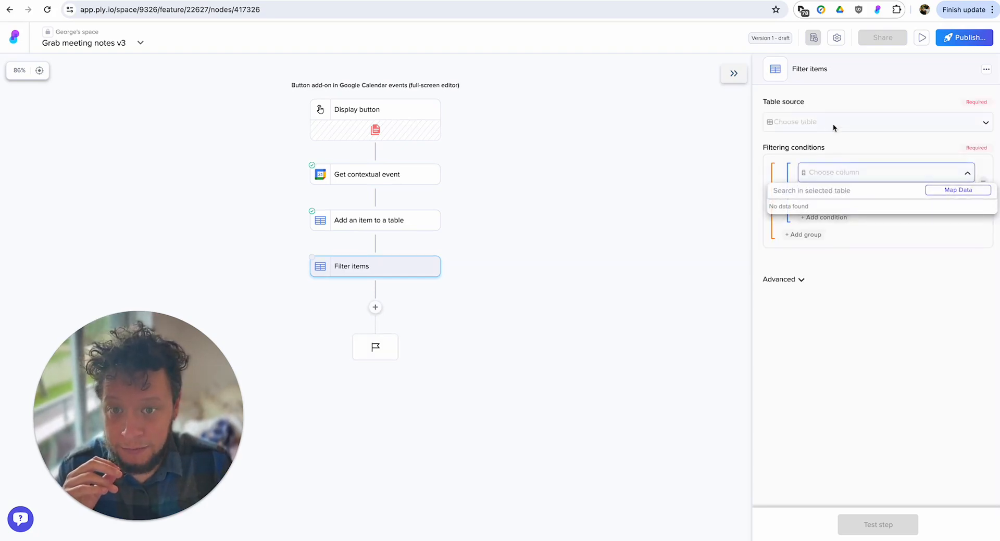
click(833, 123)
click(809, 214)
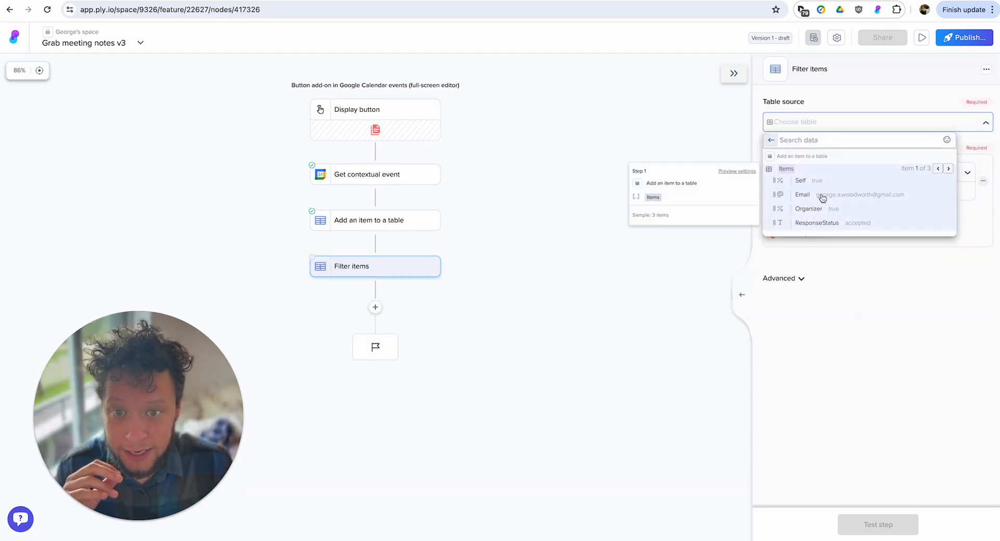
click(831, 168)
Choose email as the column for the filtering condition, using the second sample item.
click(832, 171)
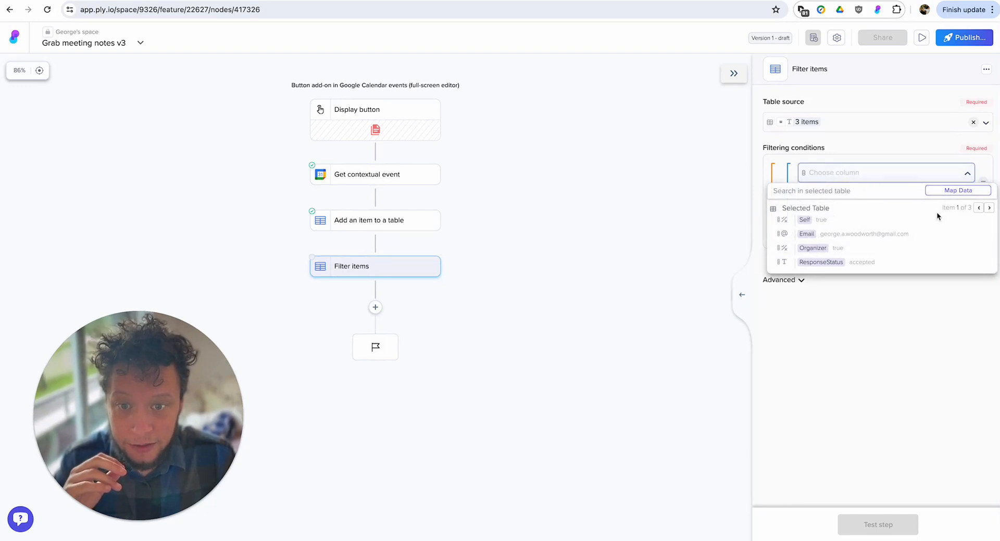
click(989, 208)
click(833, 233)
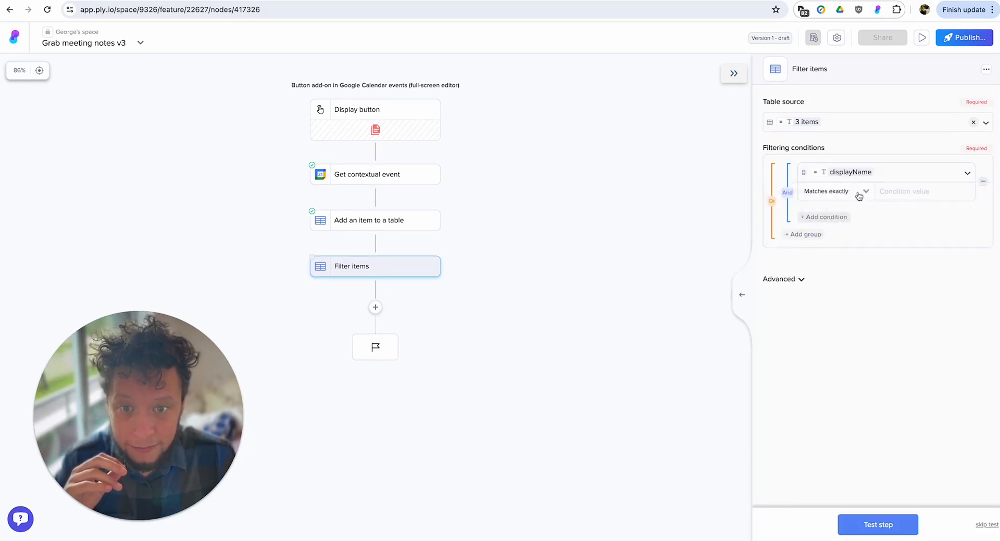
click(888, 171)
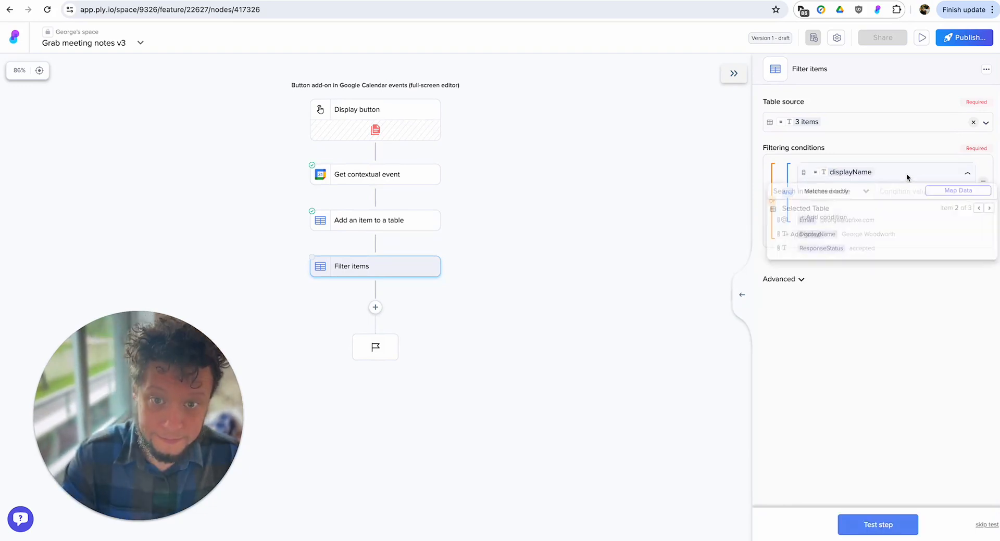
click(805, 223)
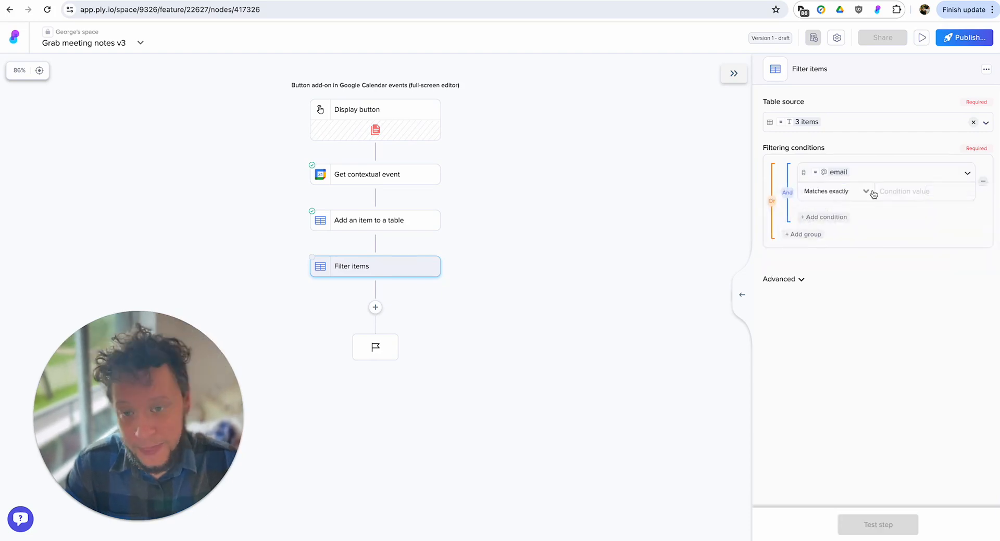
Set the email condition to Does not contain (case insensitive) with the username part of the organizer's email as its value.
click(828, 192)
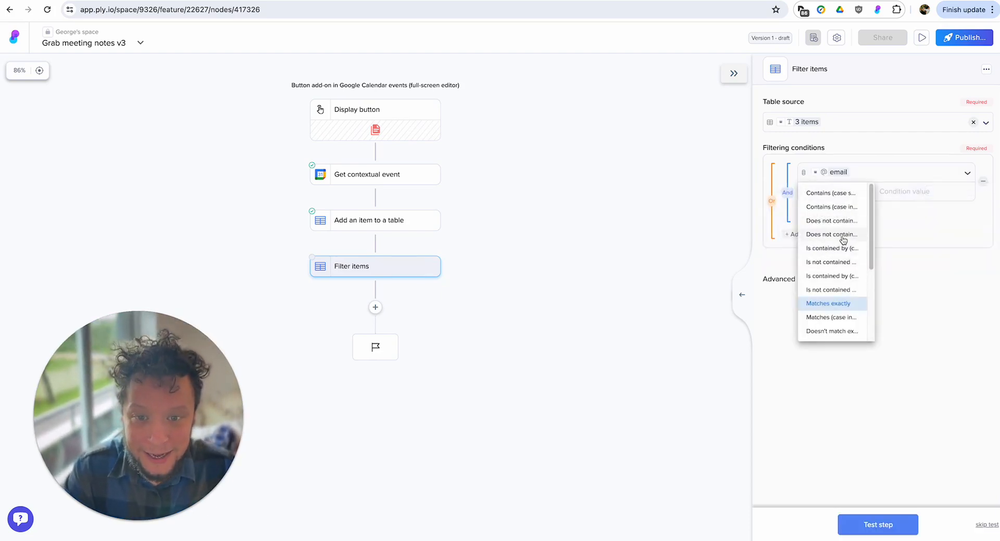
click(832, 235)
click(913, 188)
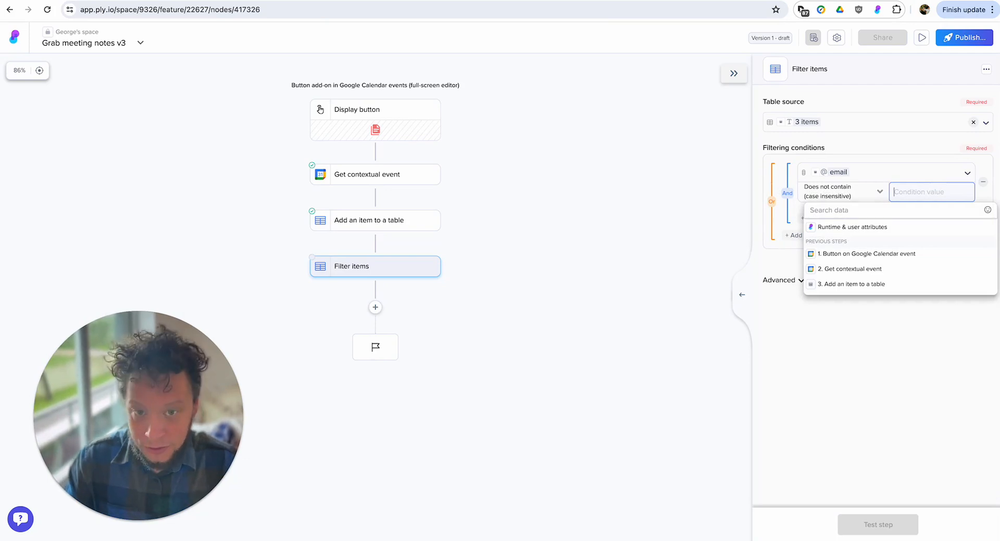
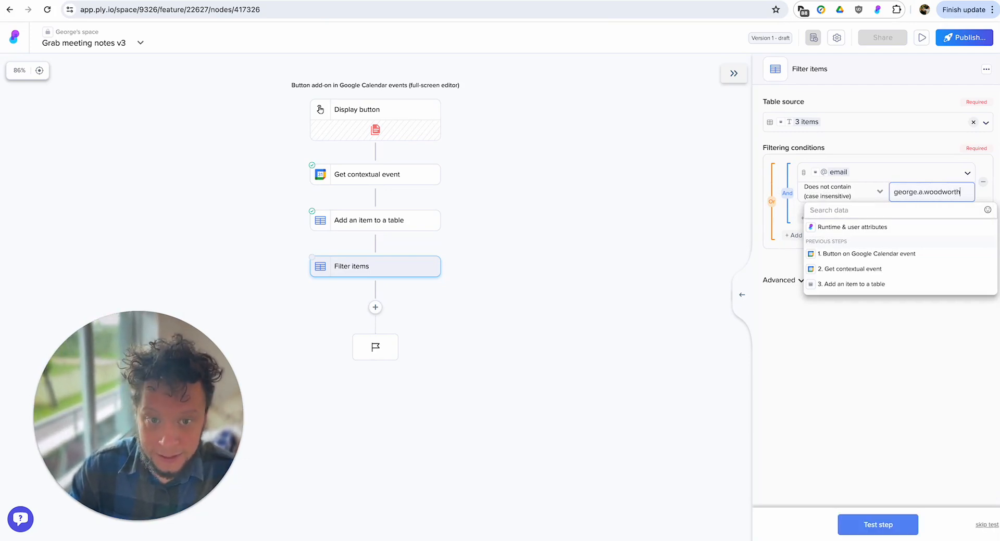
click(879, 379)
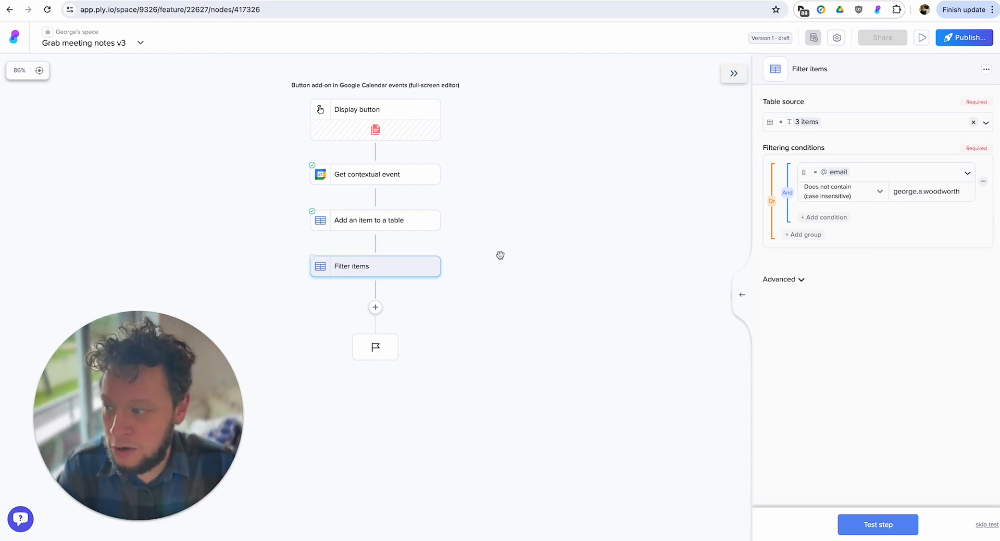
Test the Filter items step and examine the email of the filtered item.
click(885, 526)
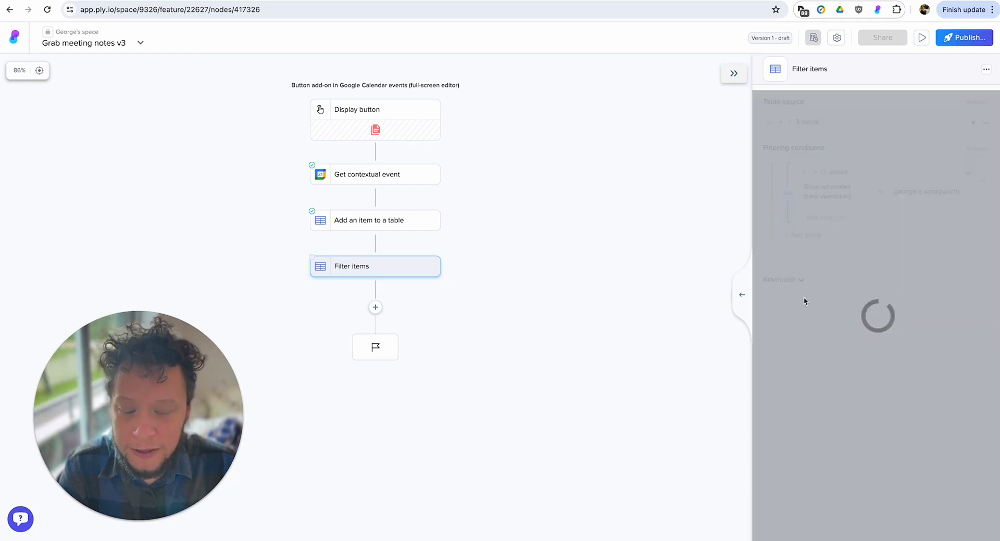
drag(848, 362, 913, 366)
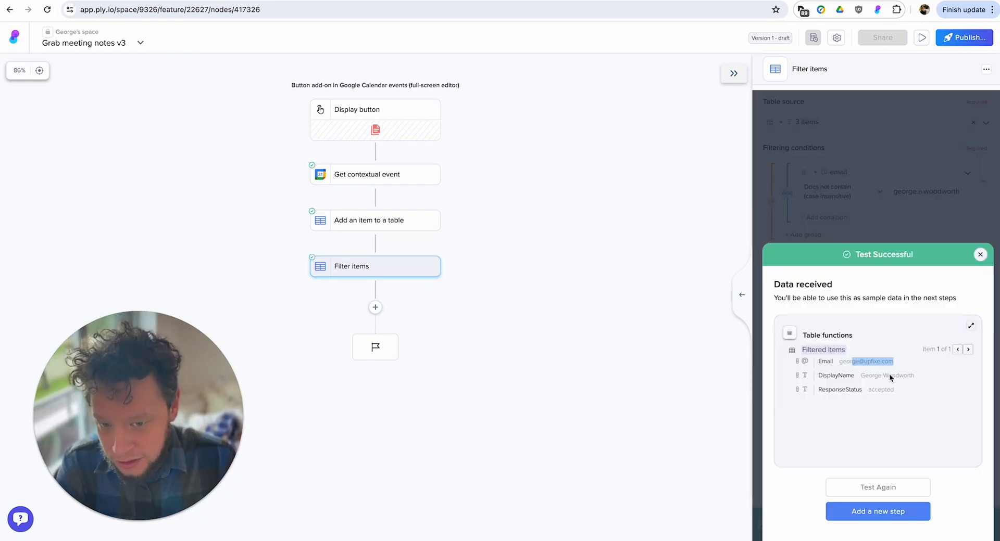
click(980, 255)
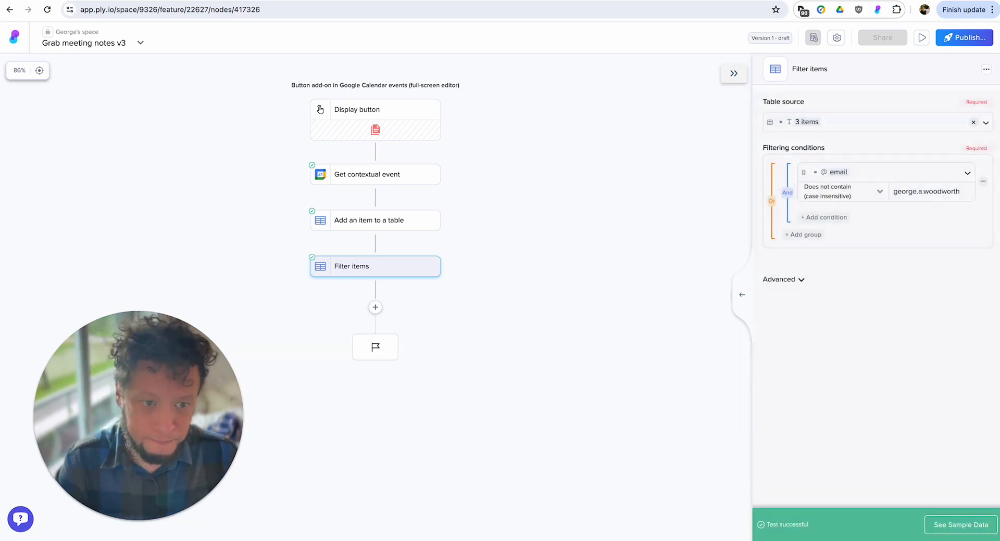
Add a Branches logic step after Filter items.
drag(674, 282, 775, 254)
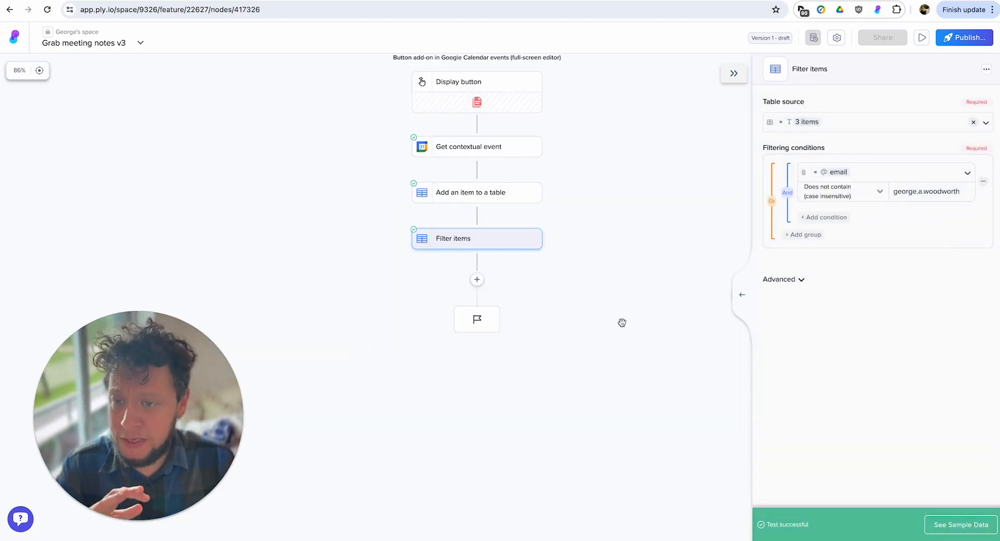
click(473, 282)
click(822, 477)
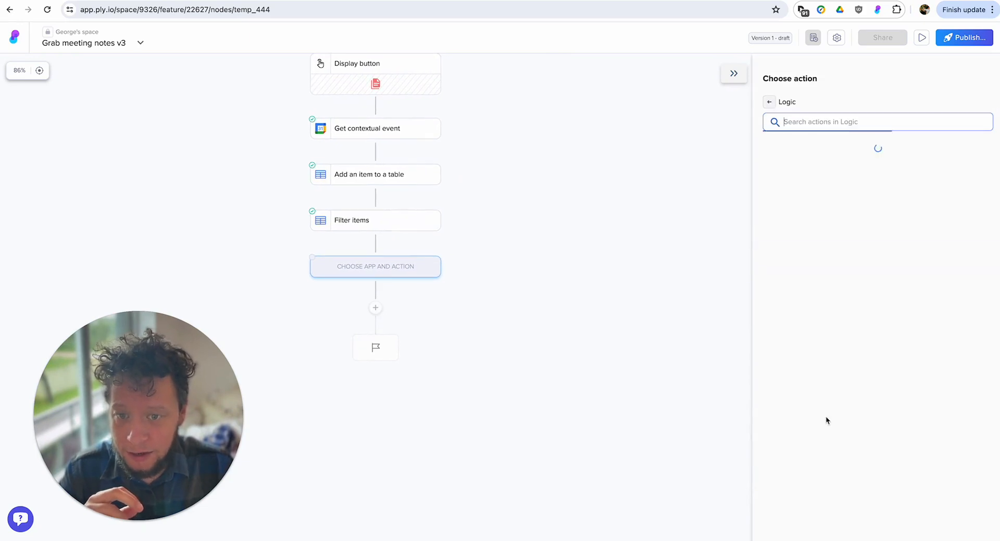
click(818, 170)
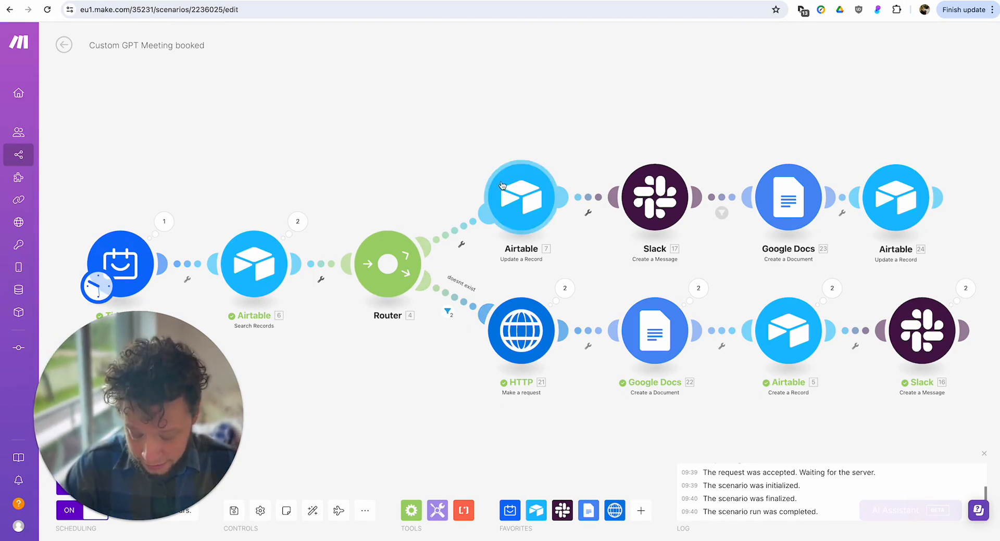
View the Add prospect form from the Ply command bar over the Make scenario, cancel it and return to the Ply editor.
key(super+k)
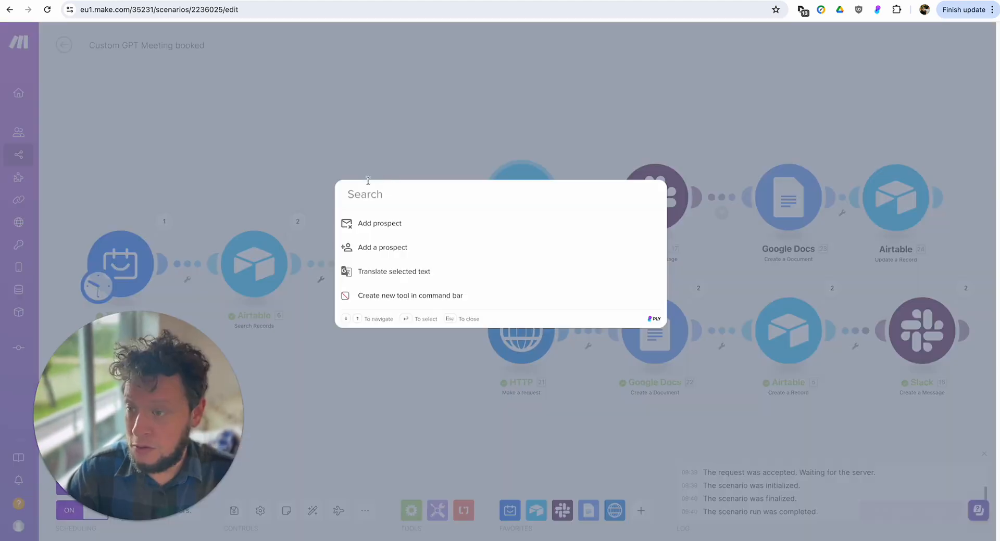
click(388, 229)
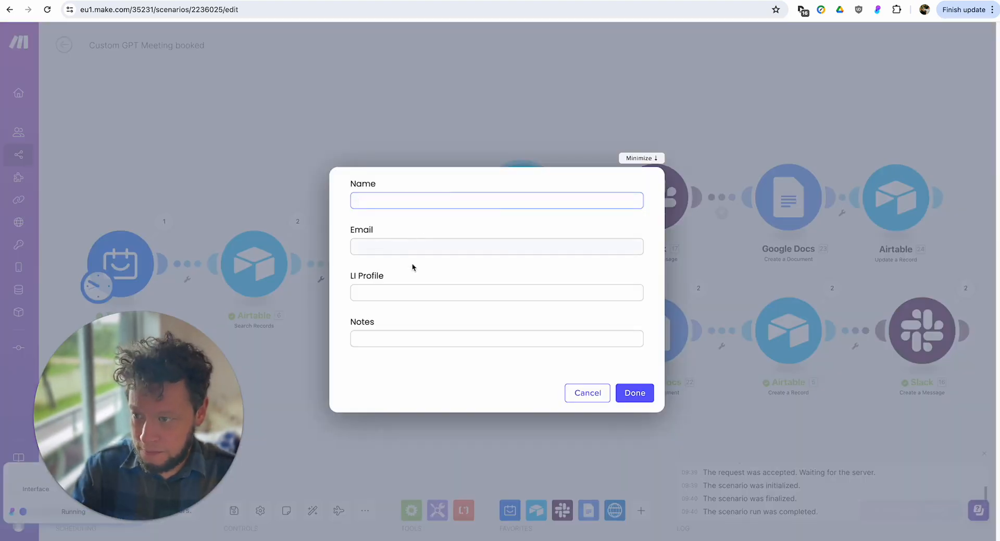
click(585, 394)
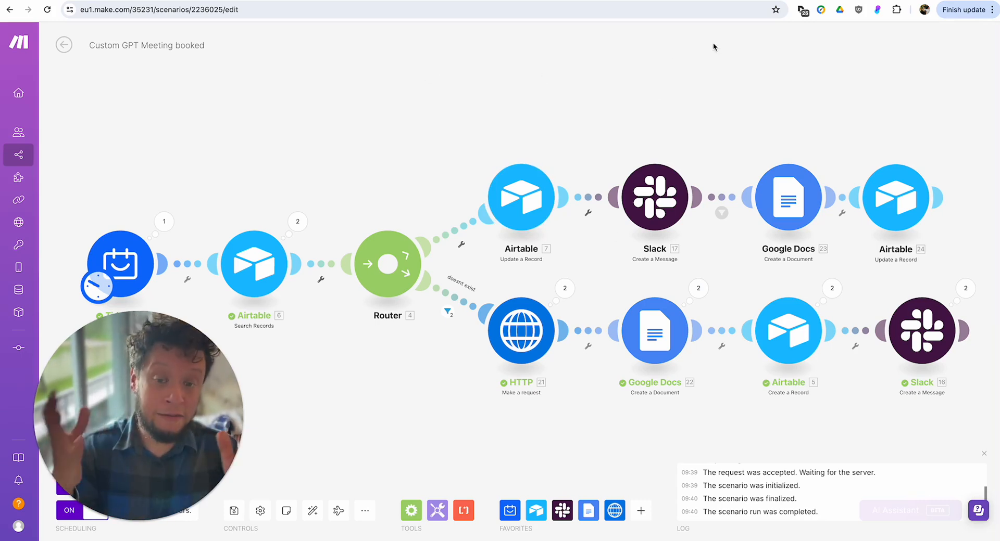
click(117, 0)
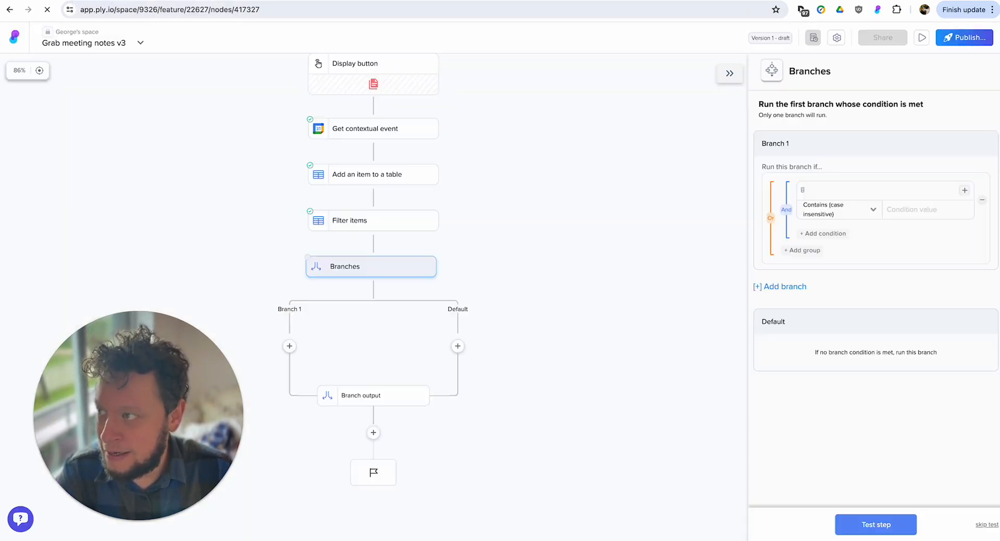
Rename the Branches step to "CRM yes or no".
double_click(822, 70)
text(C)
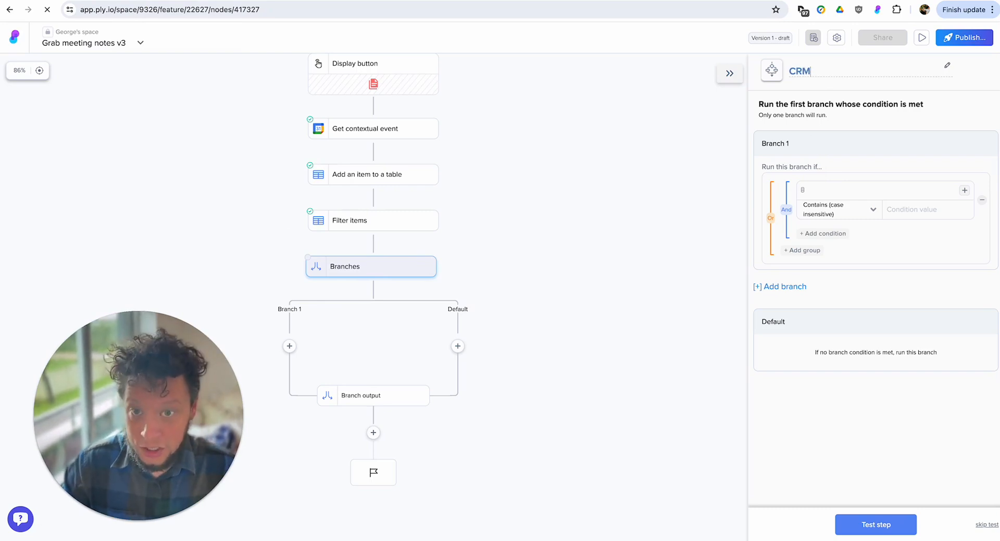
text(RM)
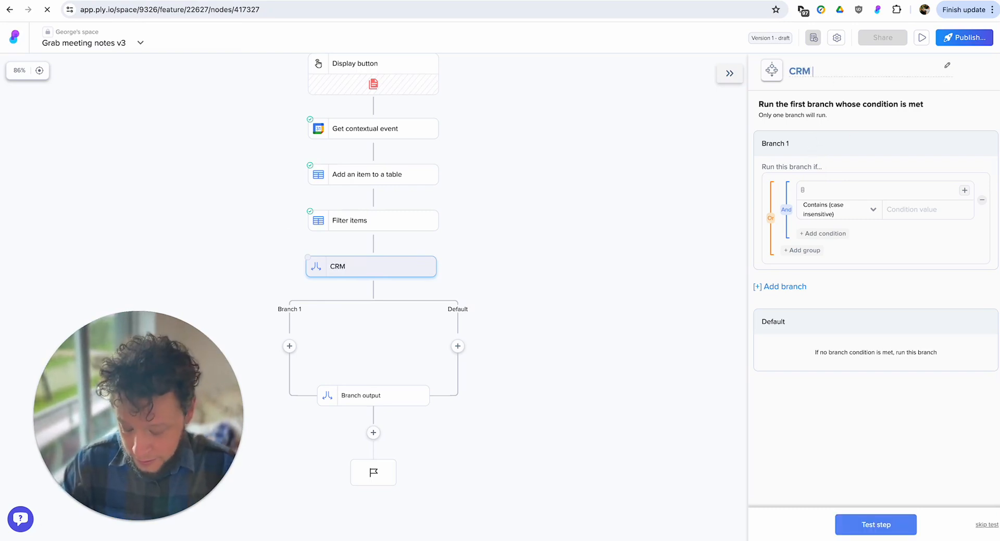
text( yes or no)
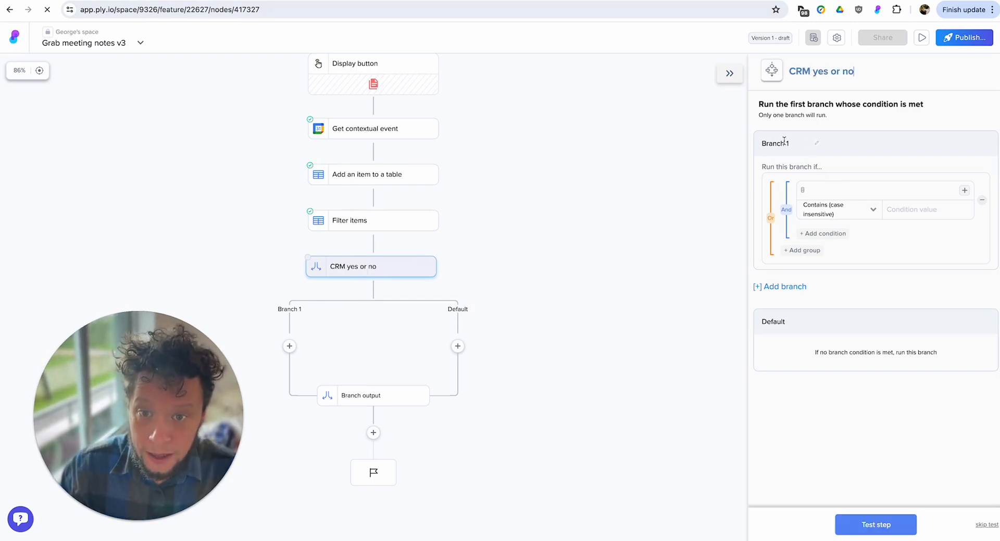
Rename Branch 1 to "yes" and the Default branch to "no".
click(783, 141)
text(yes)
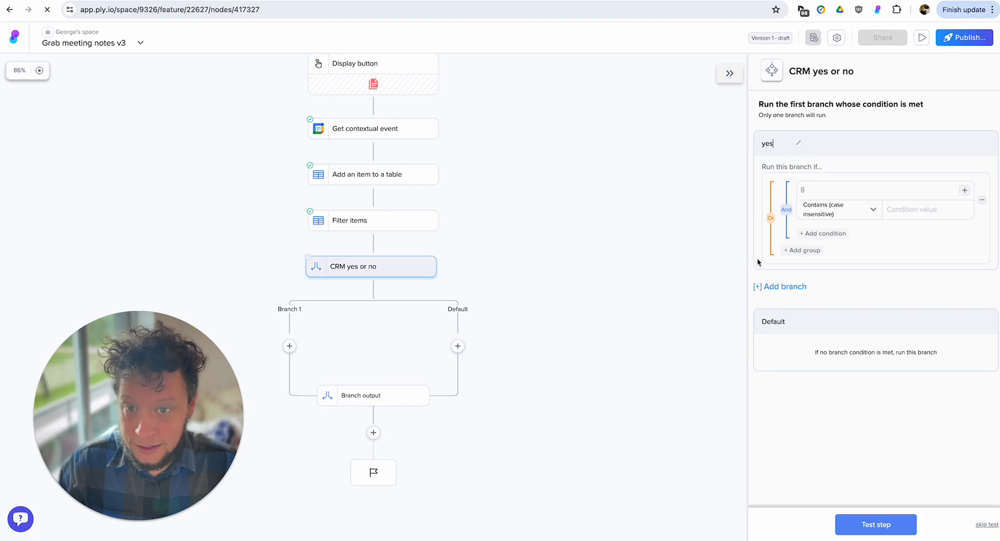
click(773, 321)
text(no)
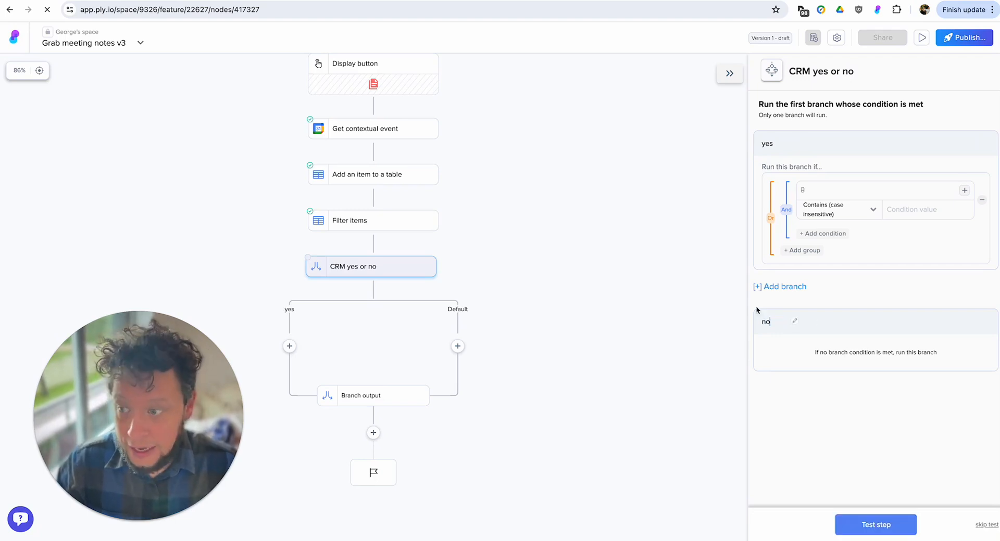
Insert an Airtable Search records (advanced) step between Filter items and the branches, using the Airtable - OAuth connection.
click(372, 245)
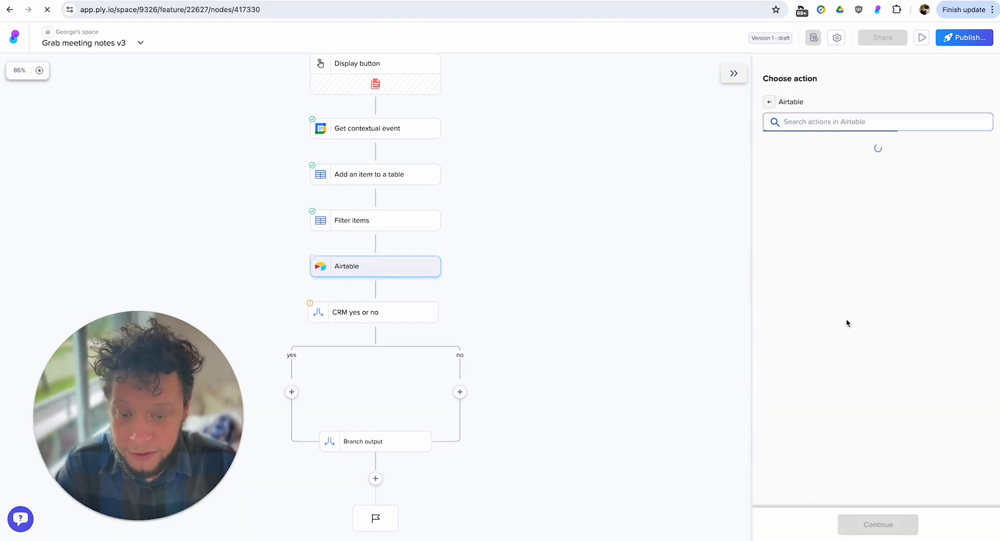
click(833, 466)
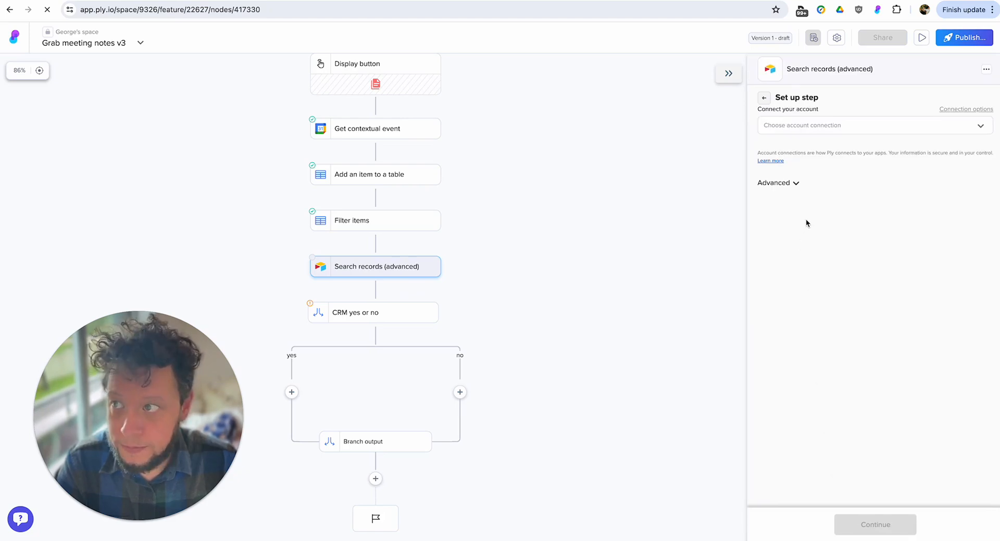
click(806, 124)
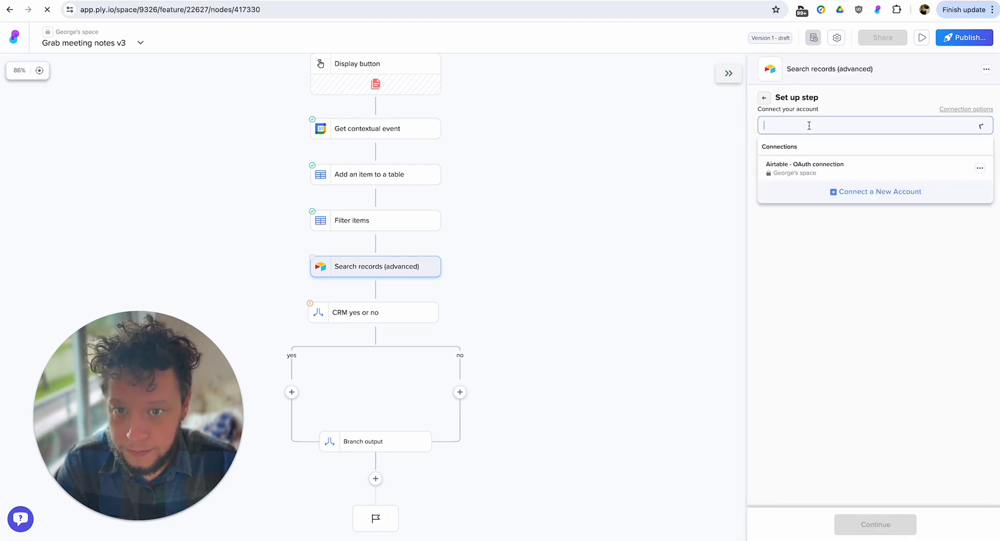
click(806, 163)
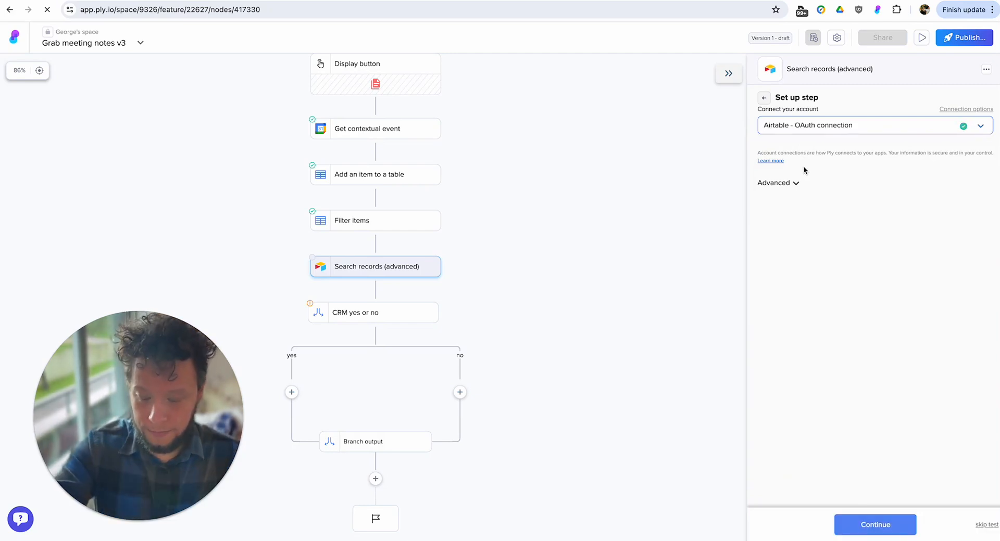
click(871, 526)
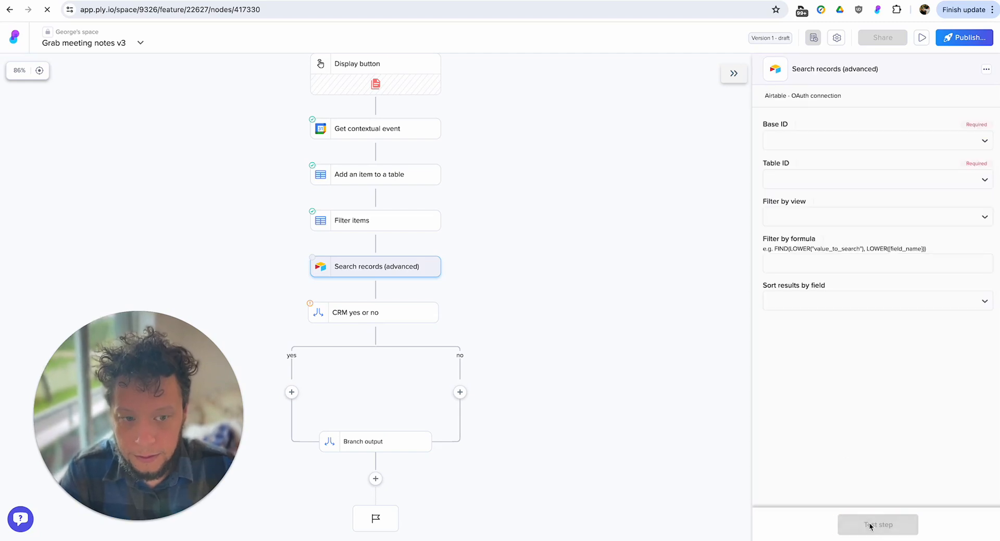
Set the Airtable search step's base to New CRM.
click(808, 142)
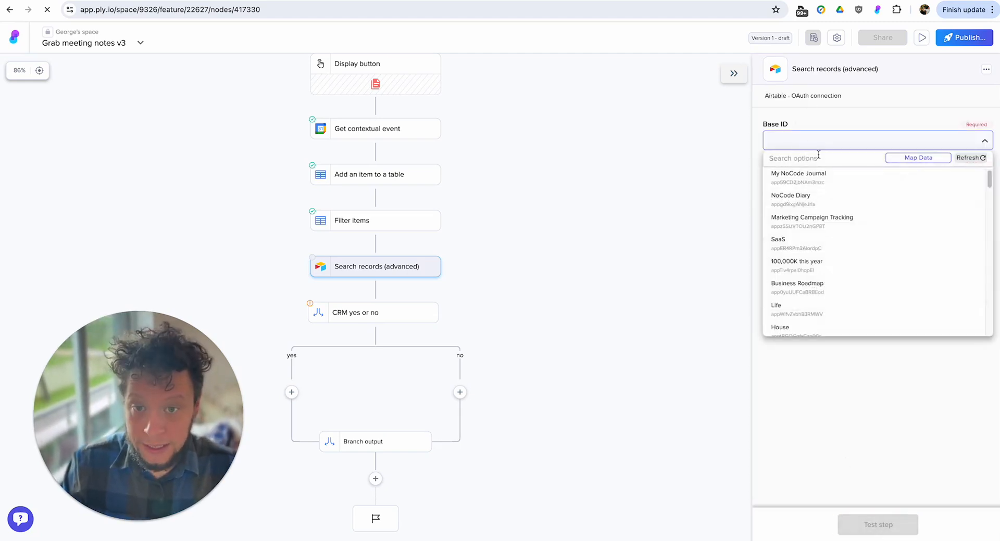
click(817, 158)
text(new)
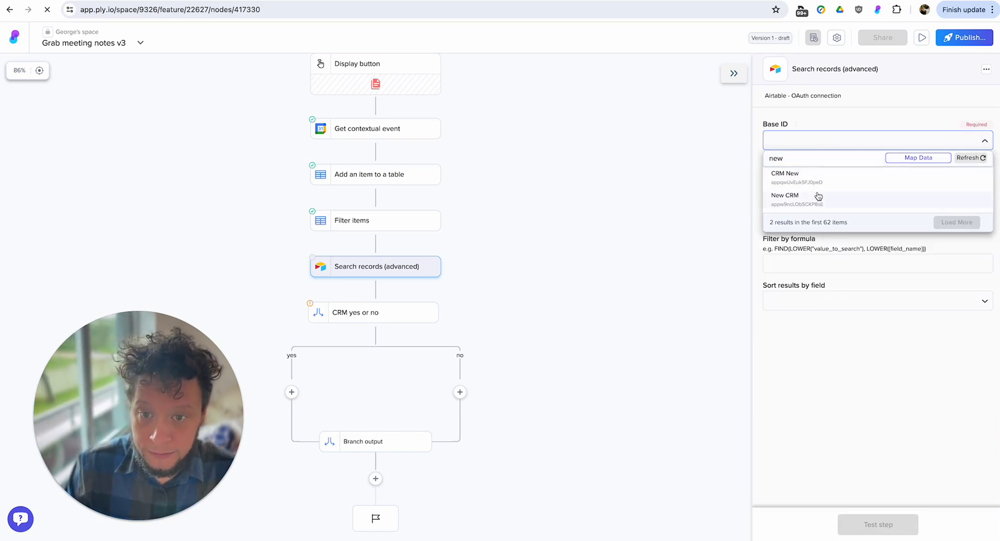
click(815, 197)
Set the Airtable search step's table to People.
click(806, 184)
click(808, 180)
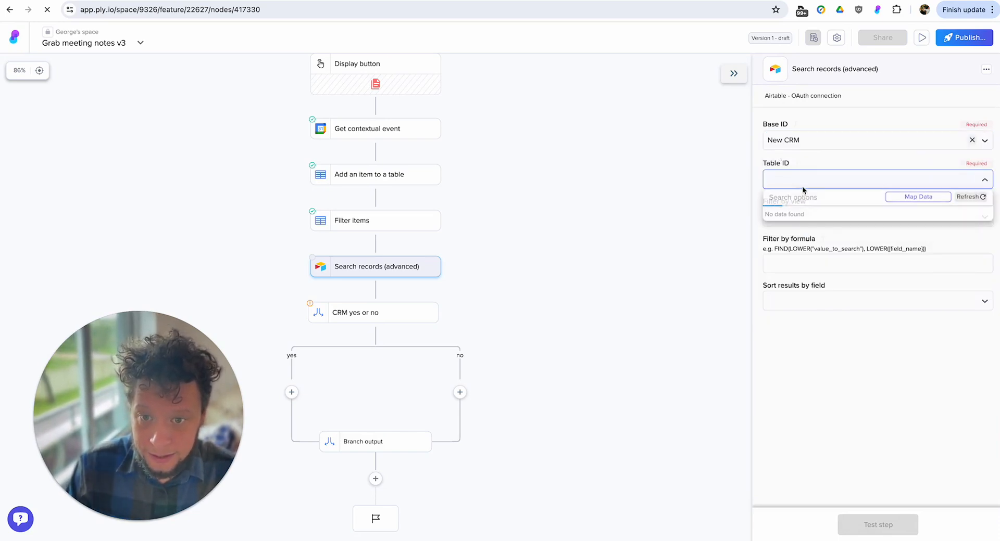
click(799, 196)
text(pwopl)
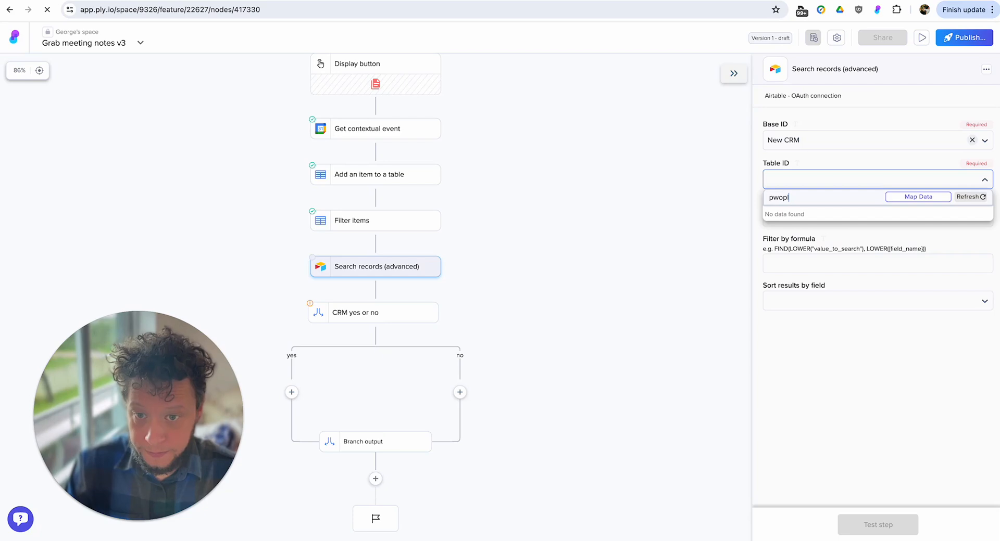
key(BackSpace)
key(BackSpace)
key(BackSpace)
text(e)
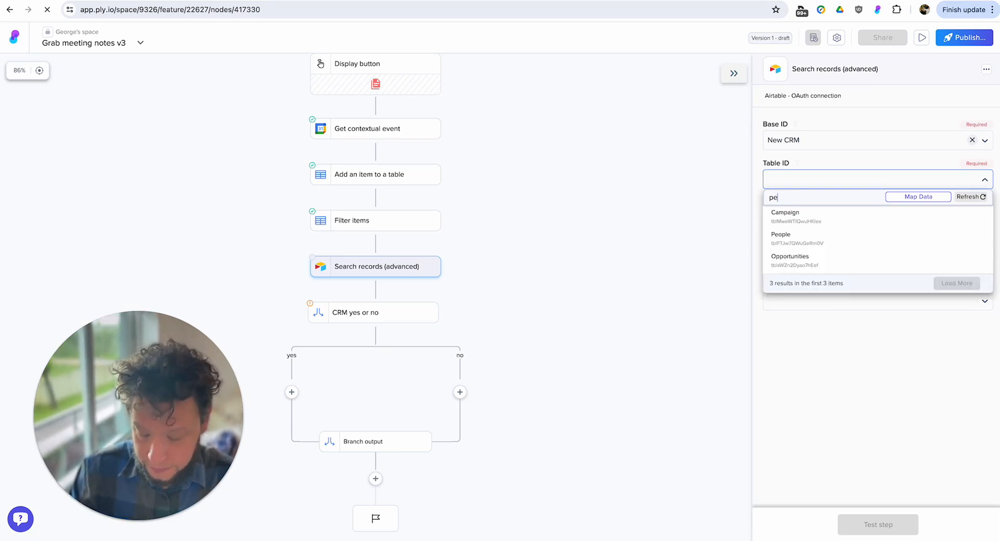
click(778, 215)
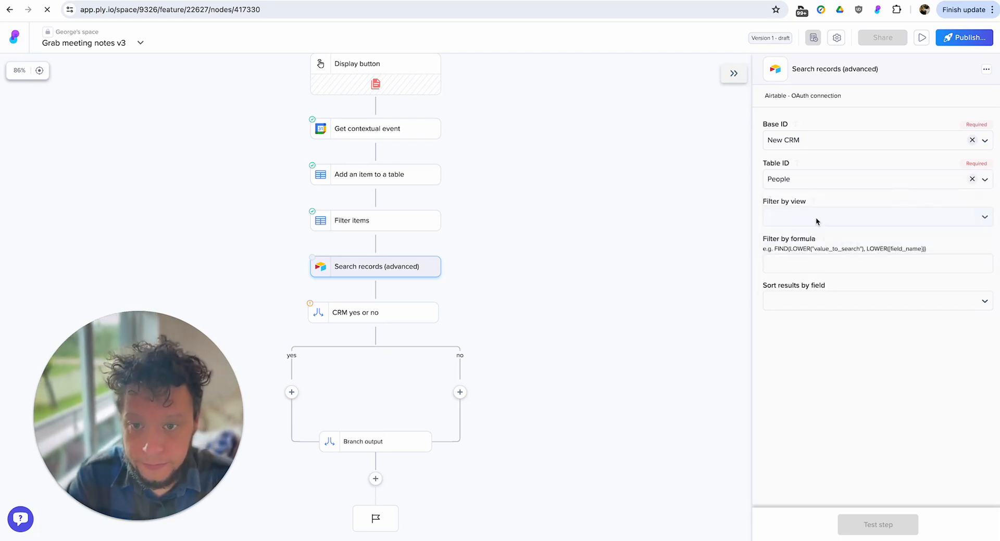
Build the search's filter formula as {Email}='…', inserting the Email value from the Filter items step between the quotes.
click(800, 264)
text(()
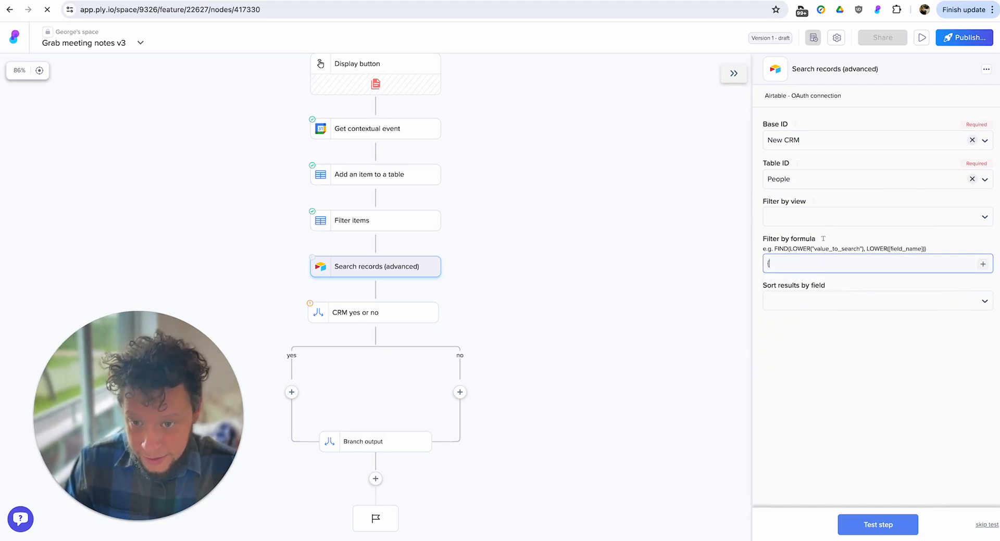
text(email}=)
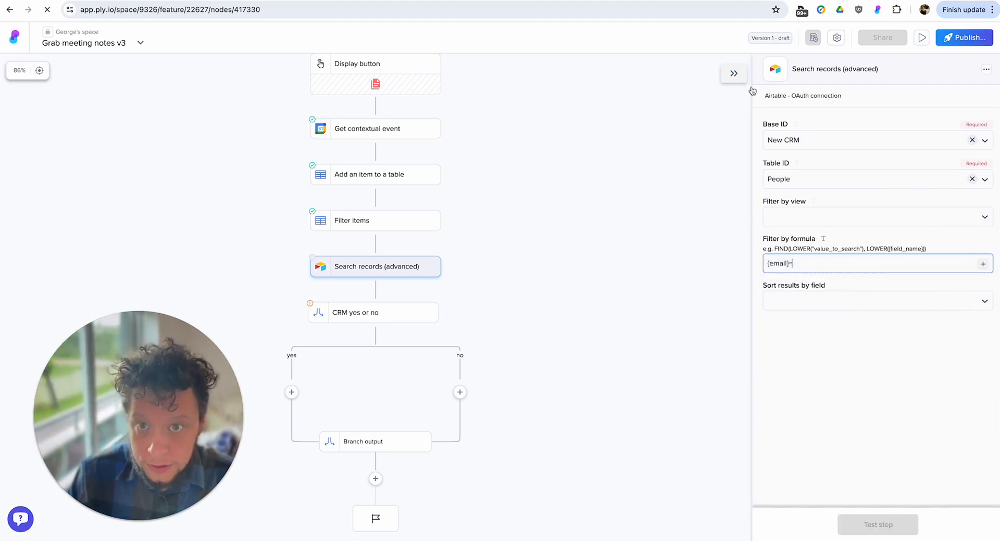
click(754, 0)
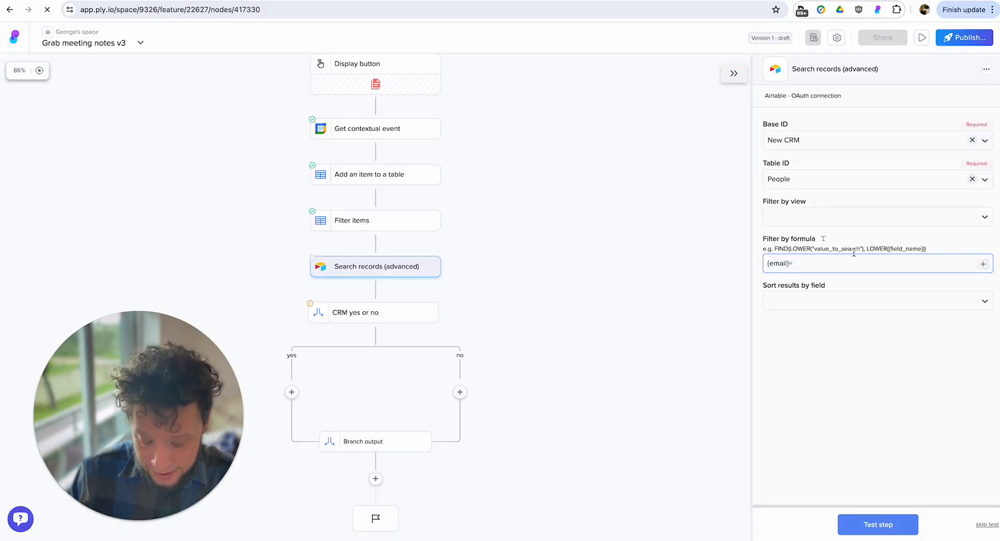
key(Right)
key(Right)
key(Right)
key(Right)
key(Right)
key(Right)
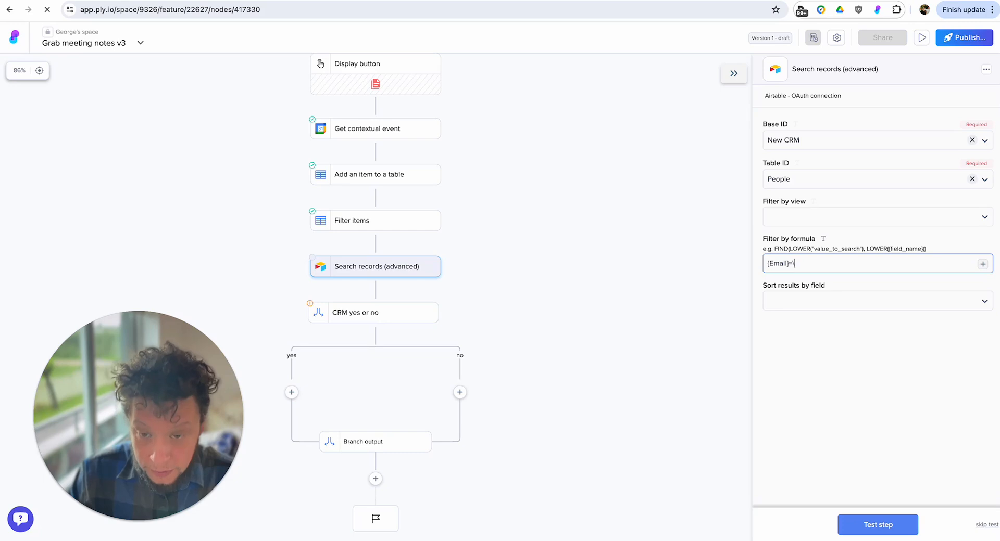
text(')
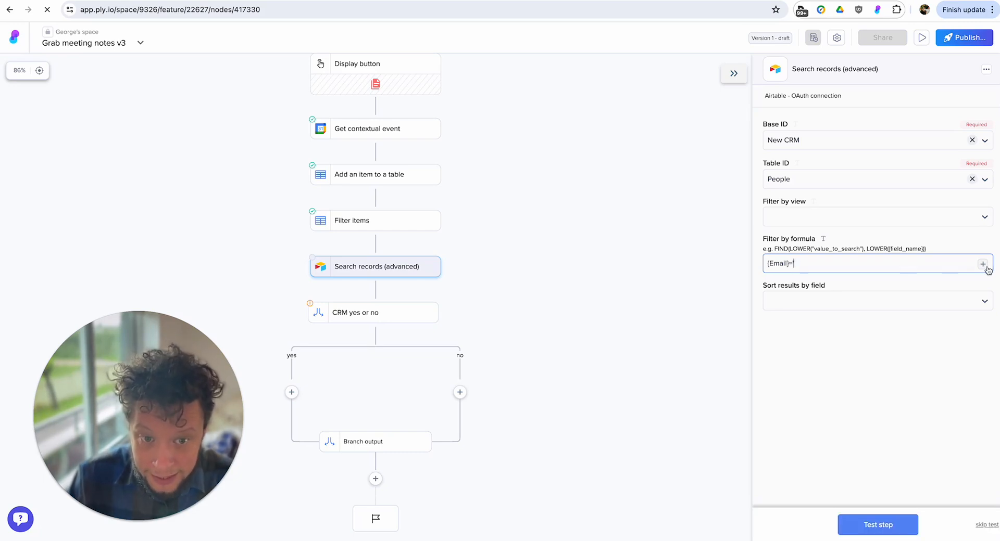
click(983, 264)
click(829, 370)
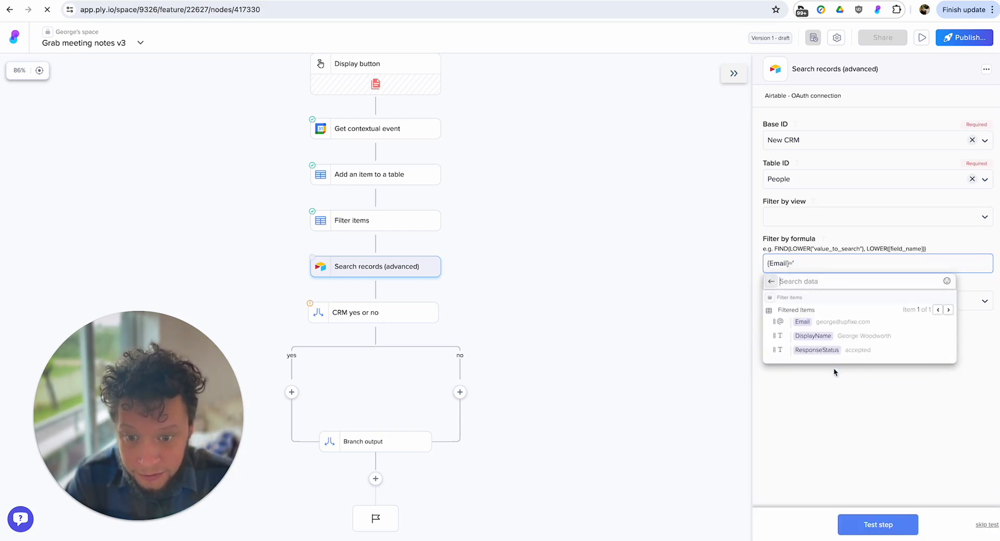
mouse_move(803, 324)
click(711, 360)
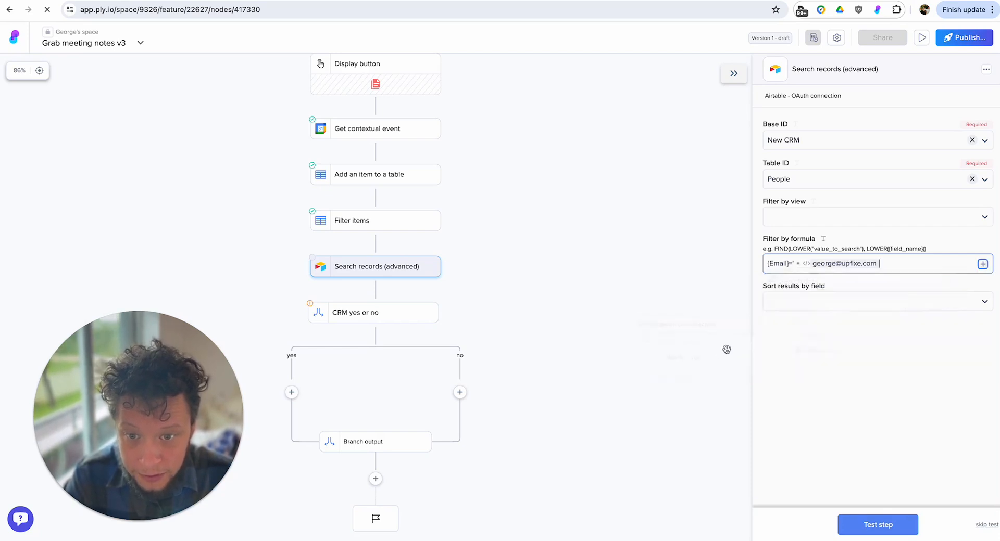
Test the Airtable search step and review the returned record's fields, including the meeting link.
click(878, 524)
scroll(860, 391, down, 4)
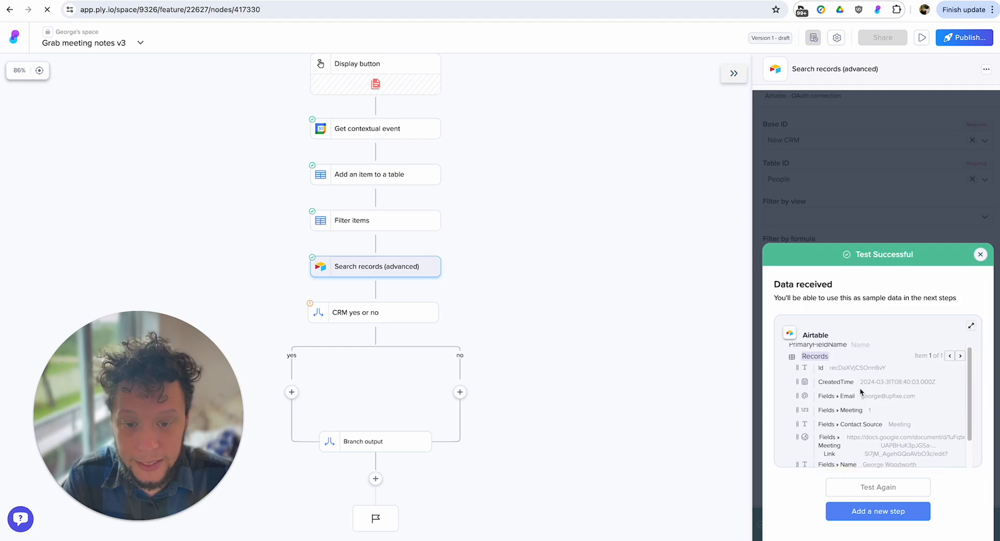
scroll(860, 391, up, 2)
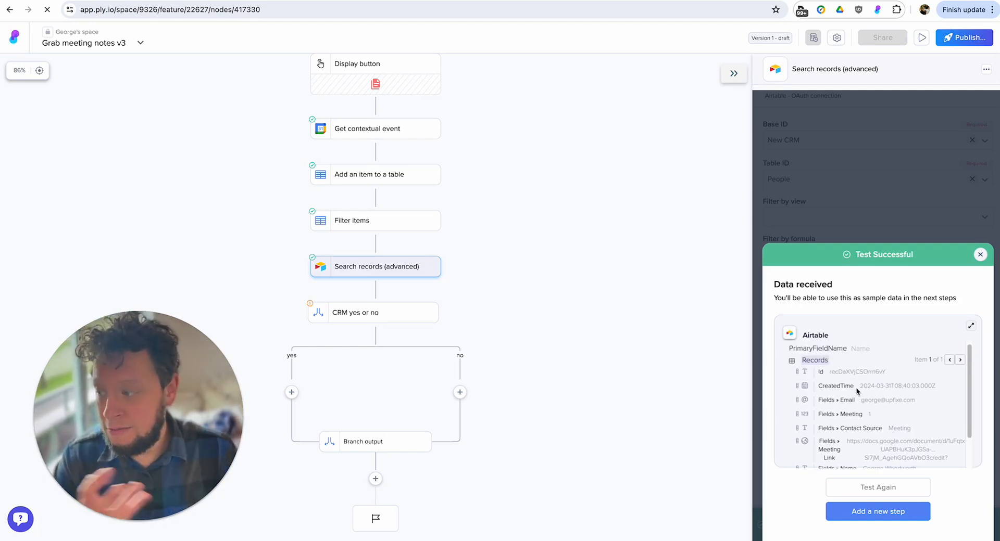
scroll(874, 396, down, 2)
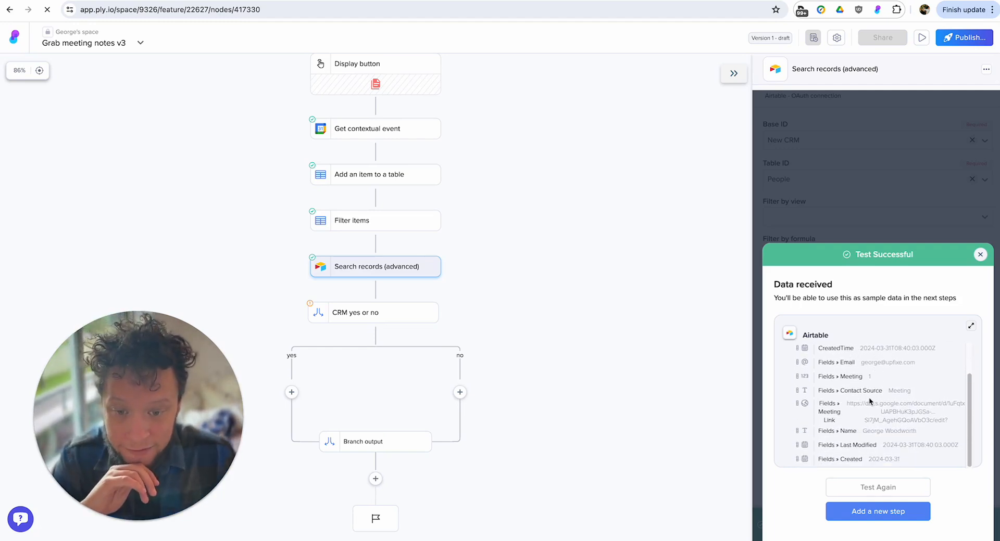
click(980, 254)
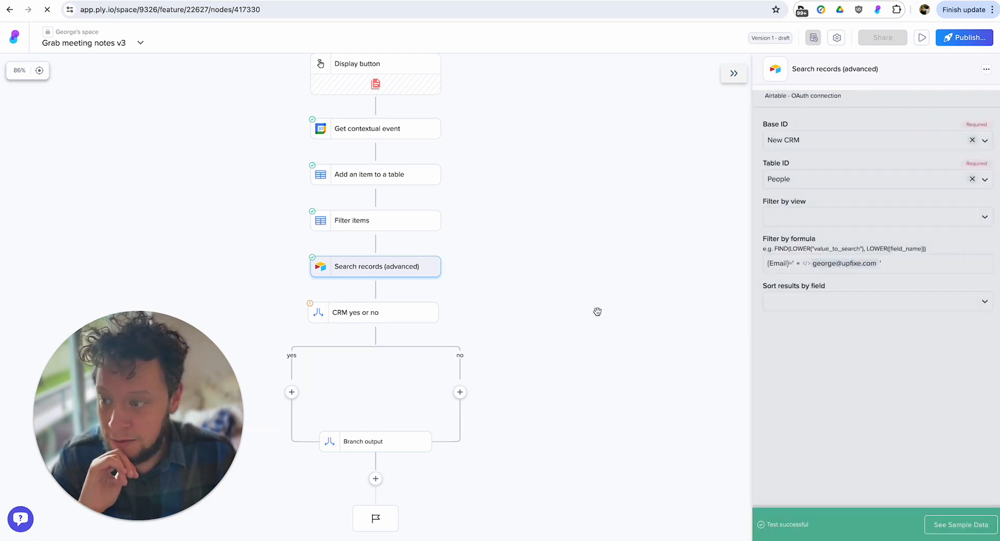
In CRM yes or no, run the yes branch if the Airtable record's Id Is Not Empty, and remove the extra Branch 2.
click(470, 294)
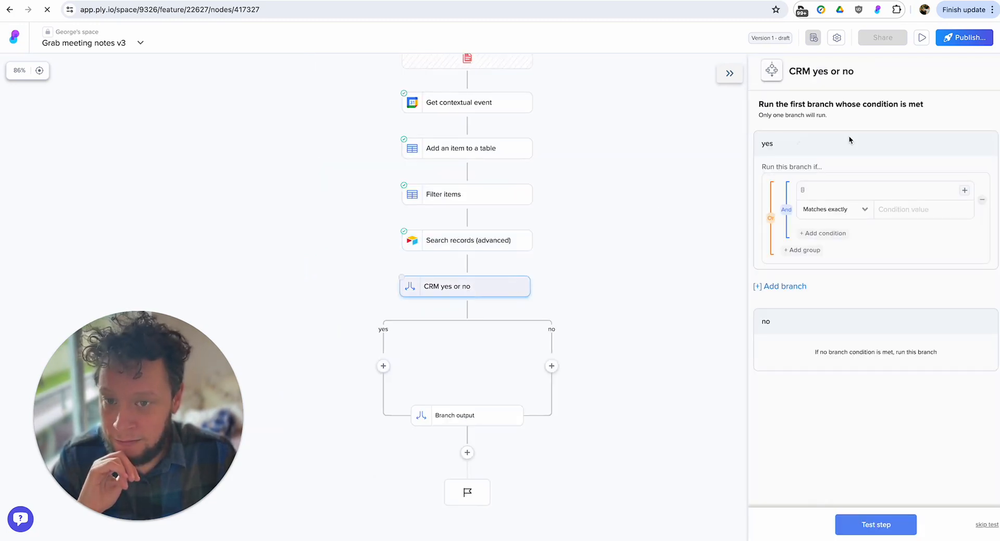
click(868, 191)
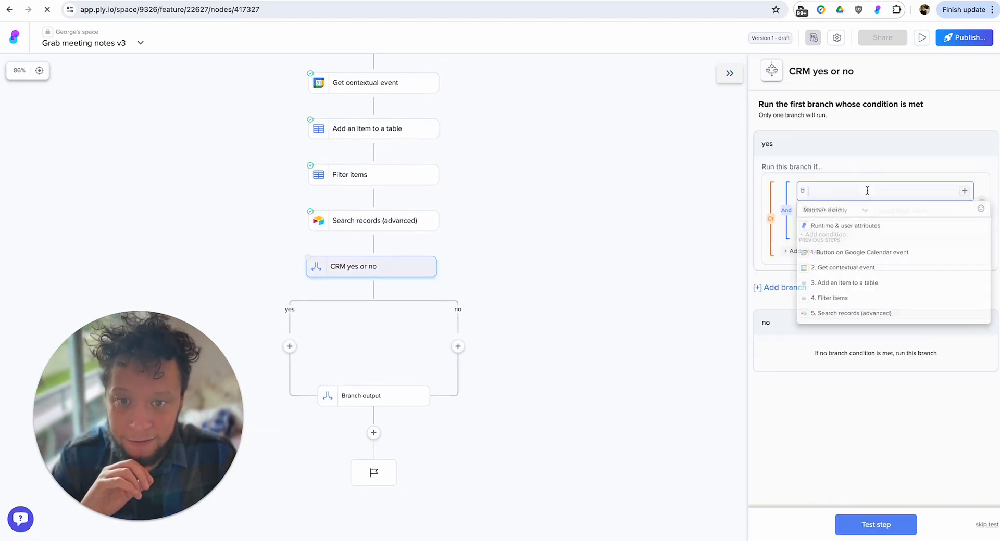
click(844, 314)
click(832, 250)
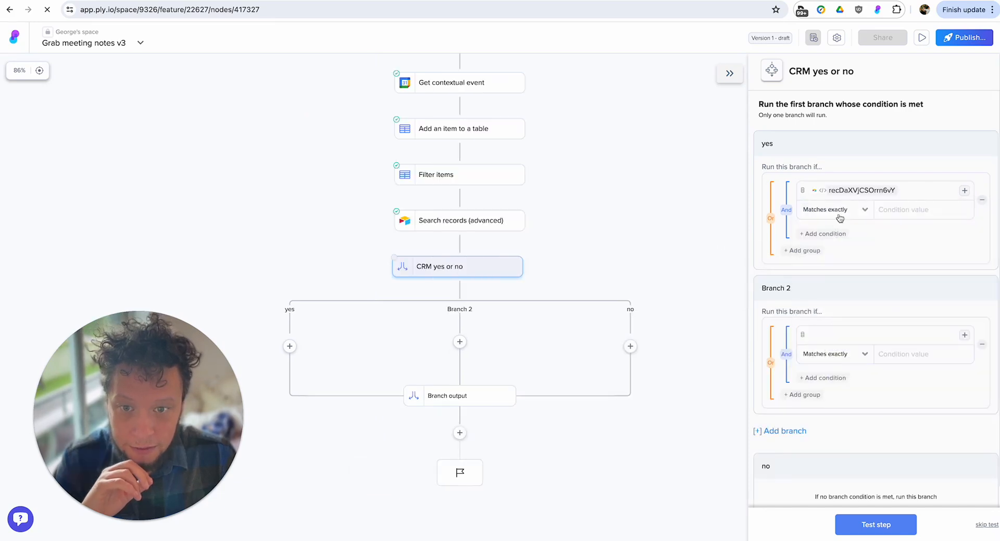
click(836, 210)
scroll(845, 298, down, 1)
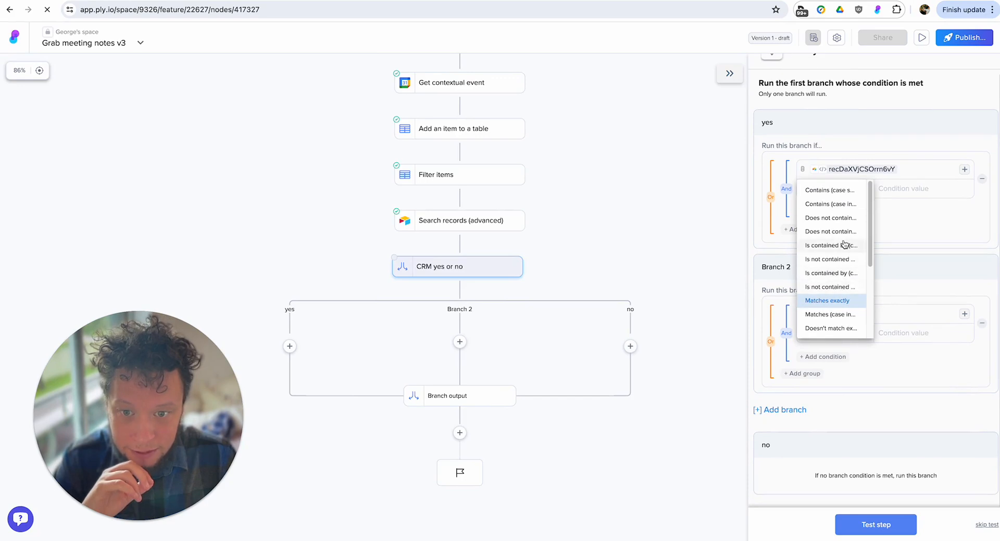
scroll(868, 286, down, 3)
drag(868, 285, 869, 316)
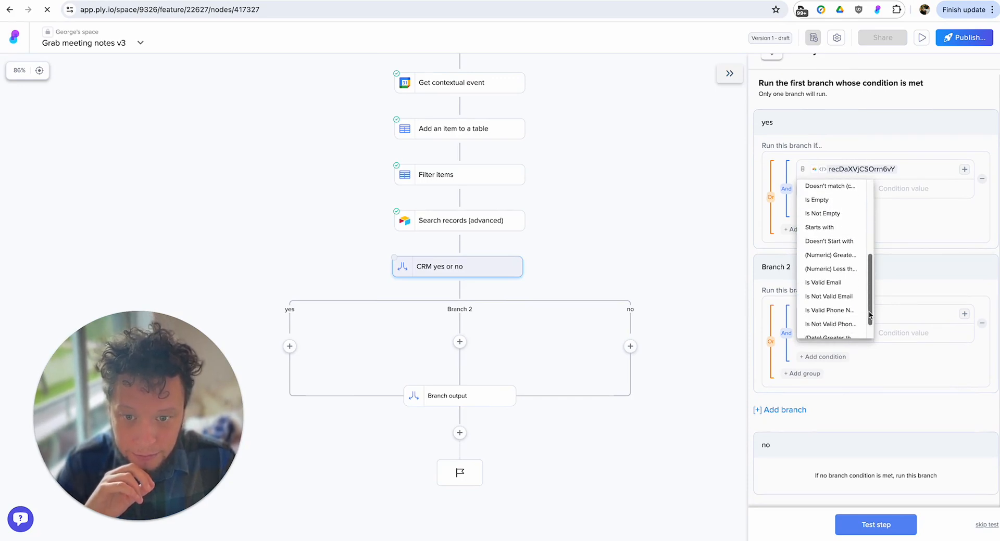
click(842, 215)
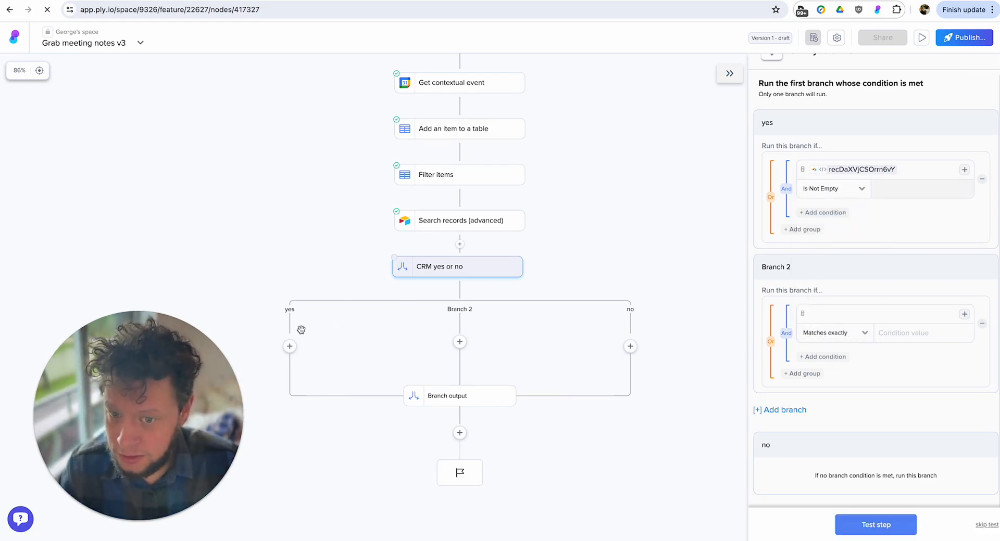
click(981, 269)
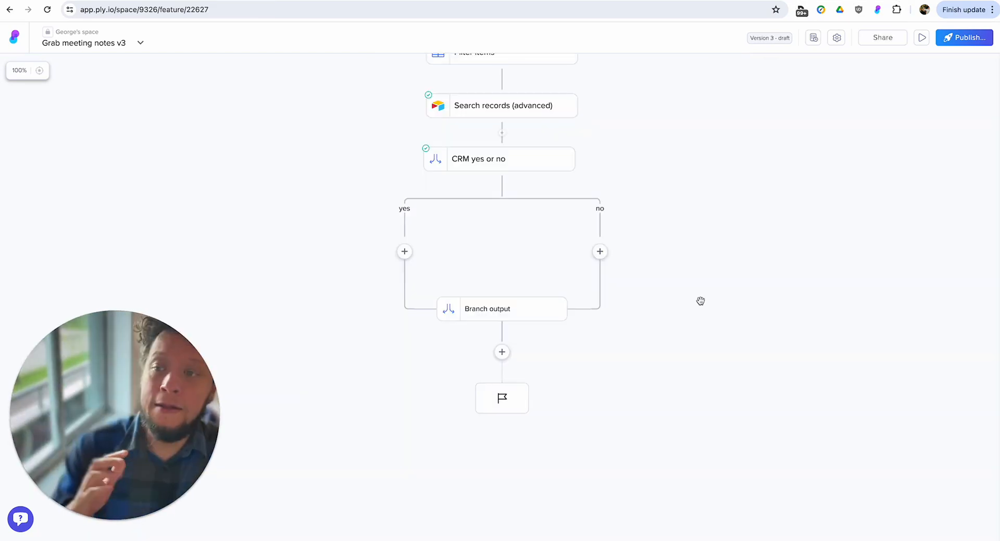
Add a Logic Branches step inside the yes branch of CRM yes or no.
click(410, 256)
text(logi)
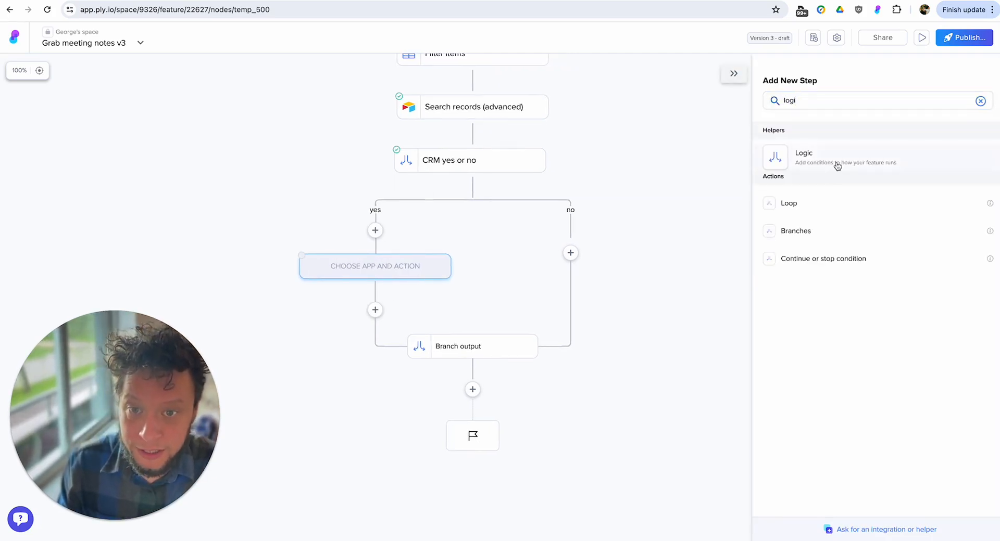
click(823, 164)
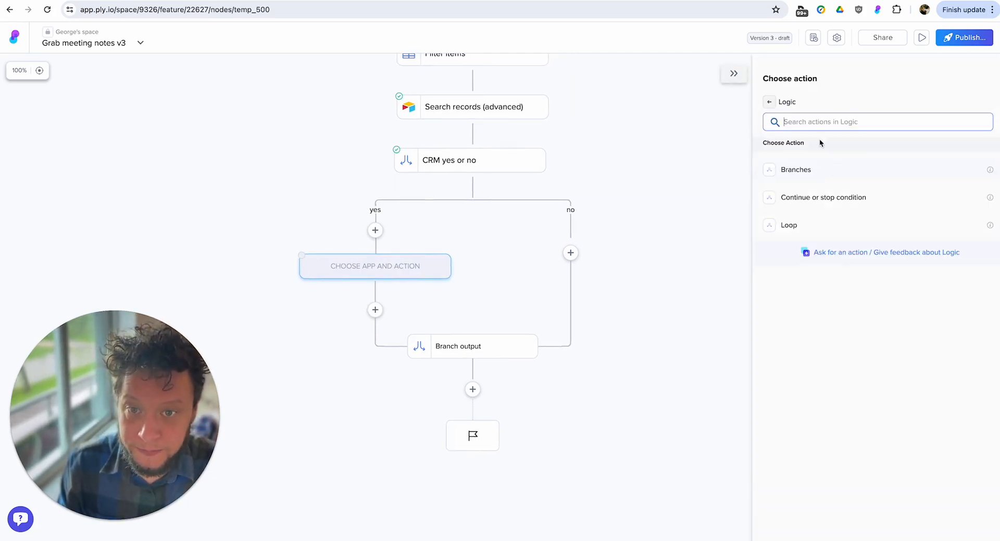
click(820, 166)
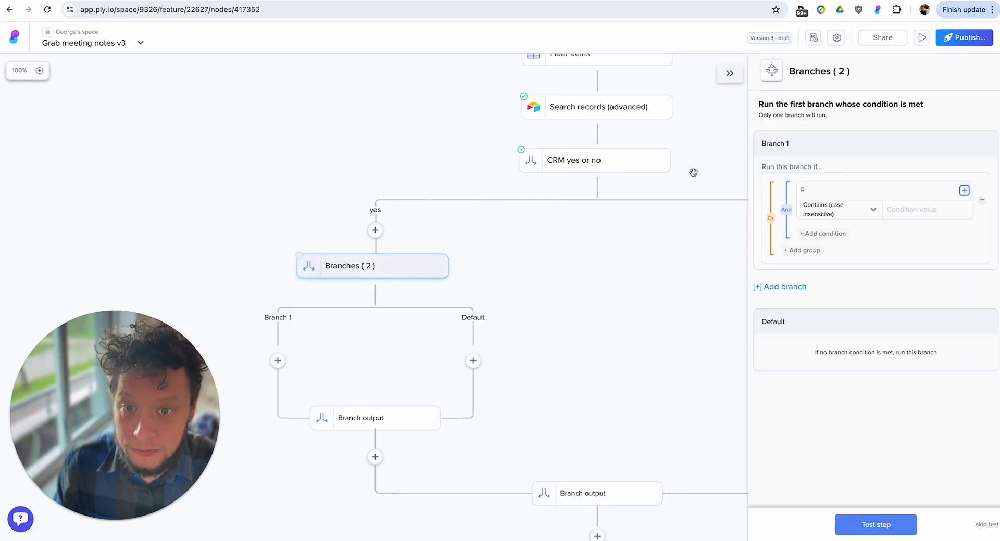
Rename the nested Branches step to "Google doc exists?".
click(831, 72)
text(Googl)
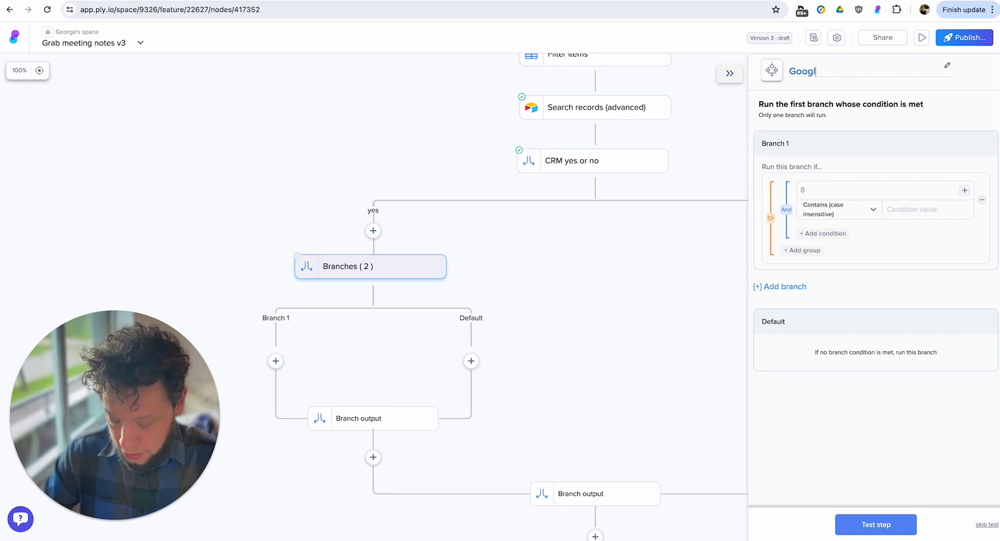
text(e doc exists>)
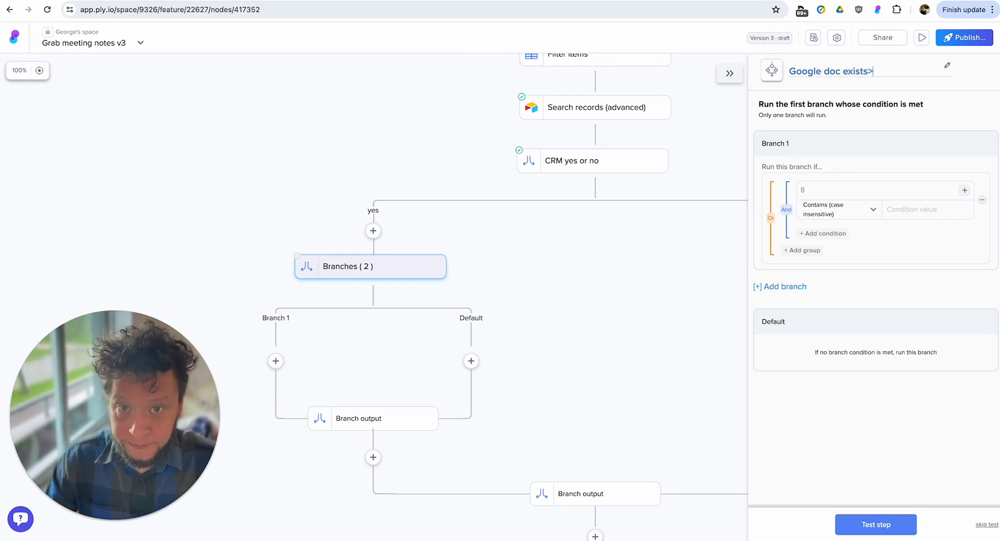
key(BackSpace)
text(?)
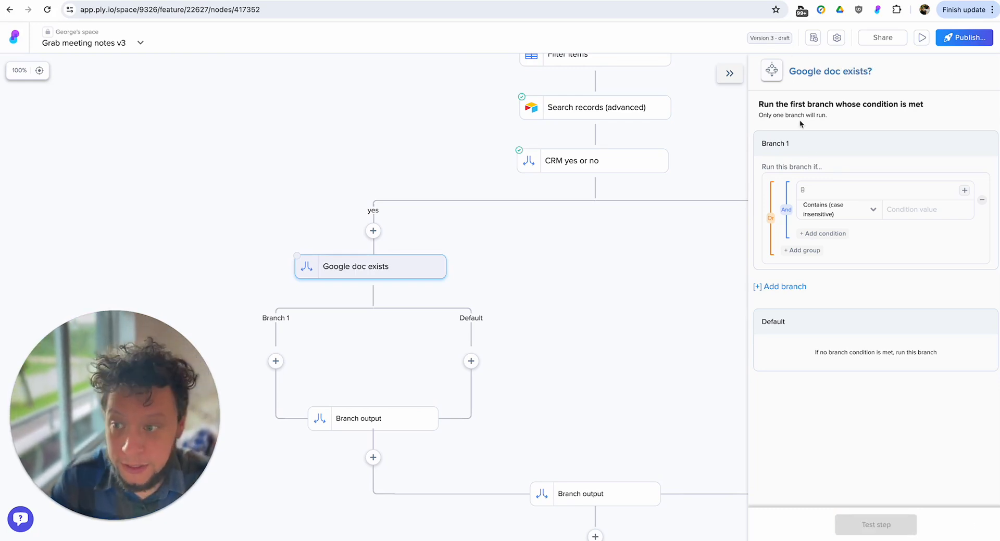
Set Branch 1 to run if the Meeting Link field from the Airtable search Is Not Empty.
click(833, 190)
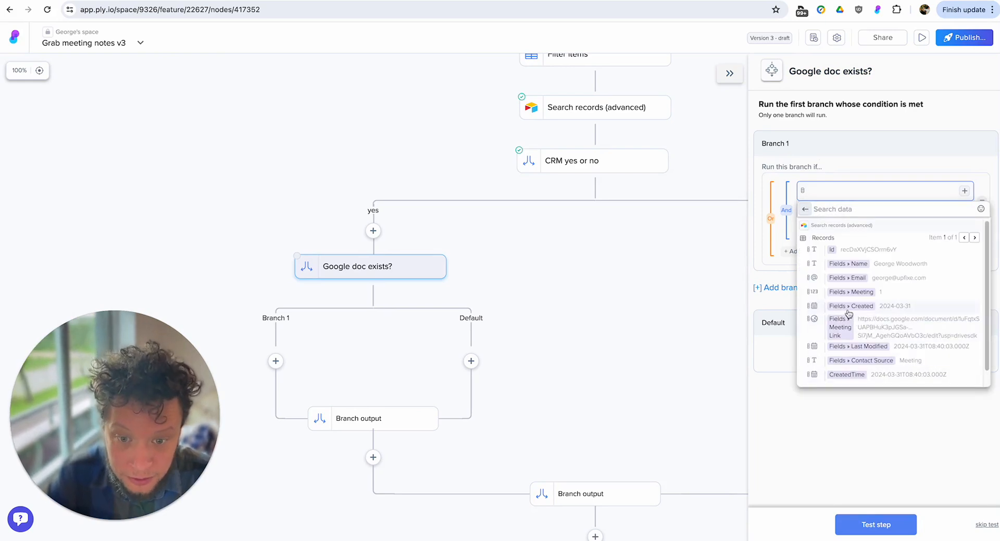
mouse_move(858, 331)
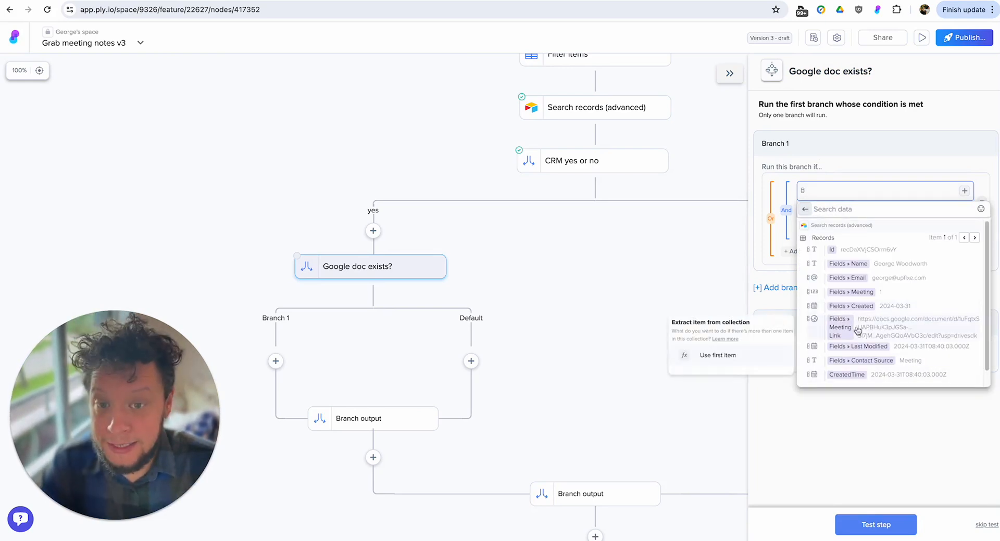
click(765, 363)
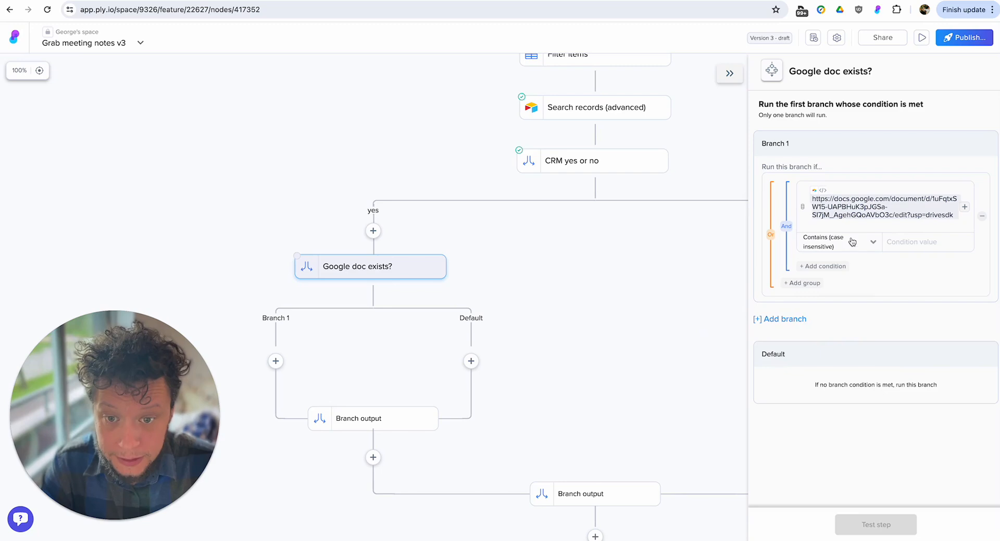
click(840, 249)
scroll(835, 309, down, 3)
click(832, 310)
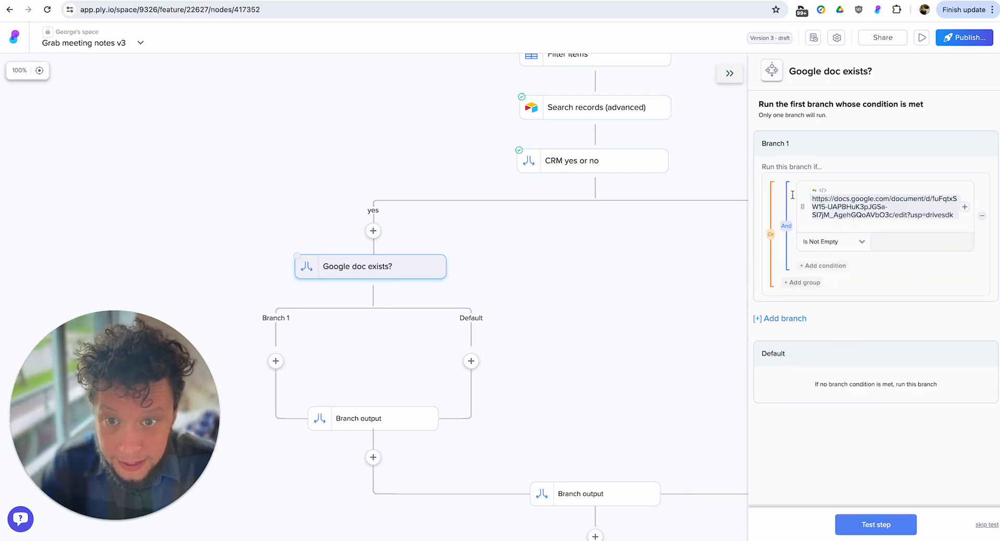
In Google doc exists?, rename Branch 1 to Yes and the Default branch to No, and test the step.
click(783, 143)
text(Yes)
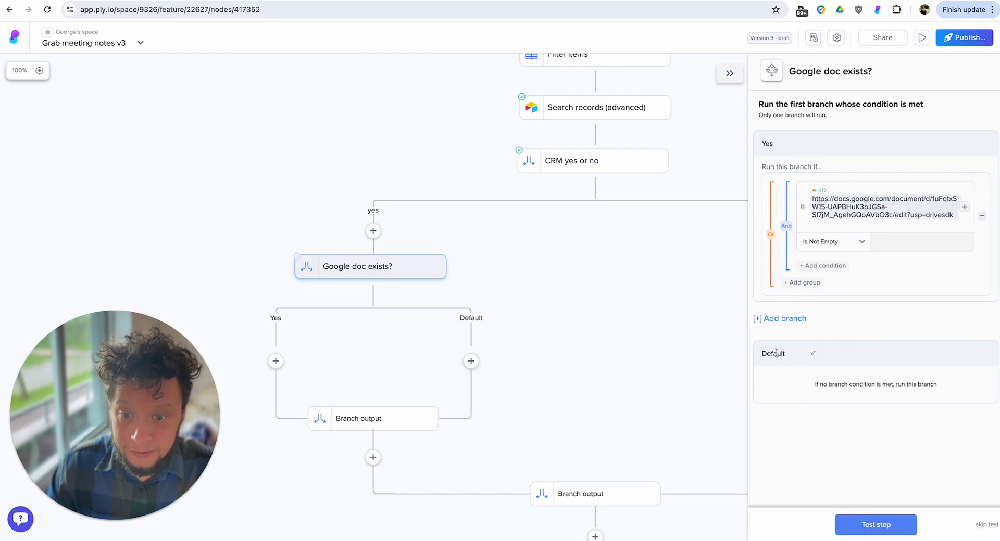
click(773, 353)
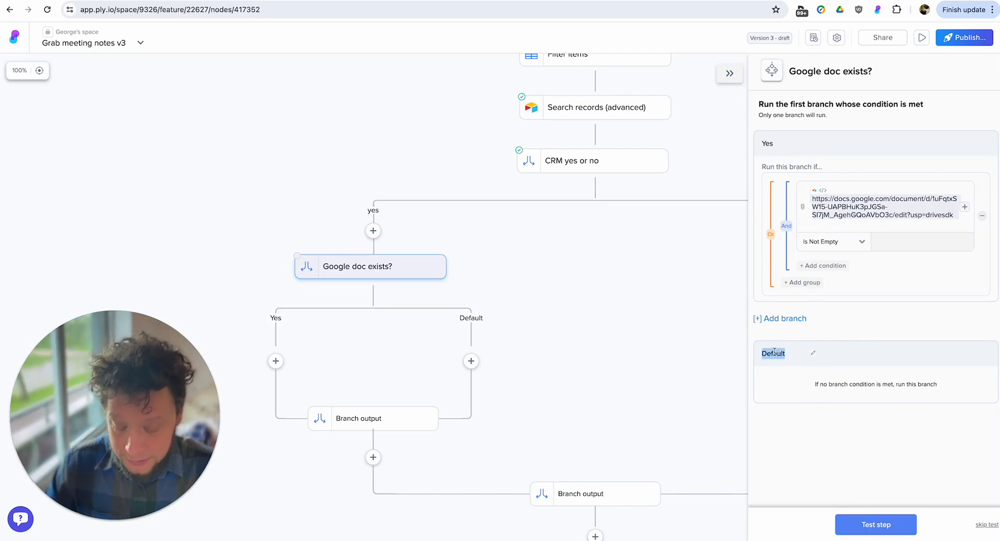
text(No)
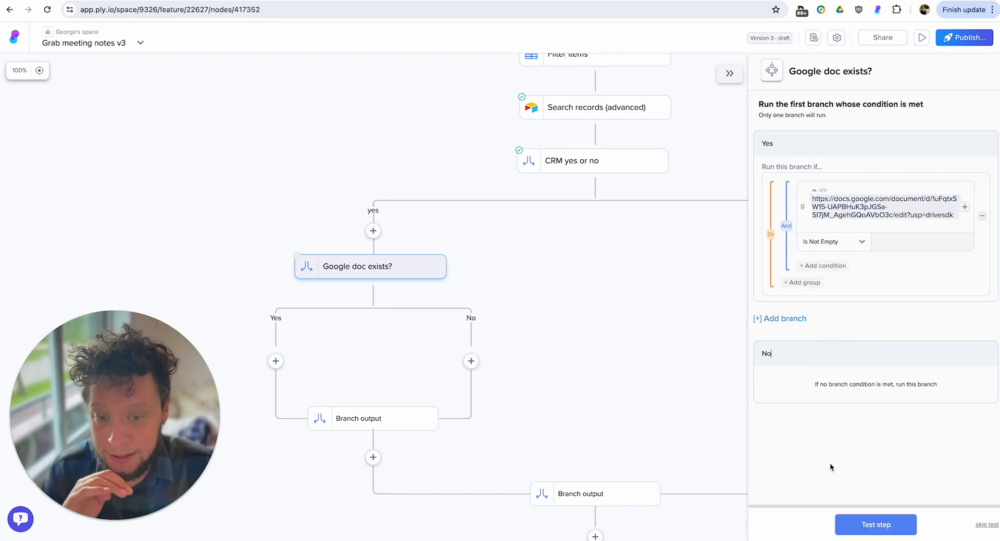
click(873, 524)
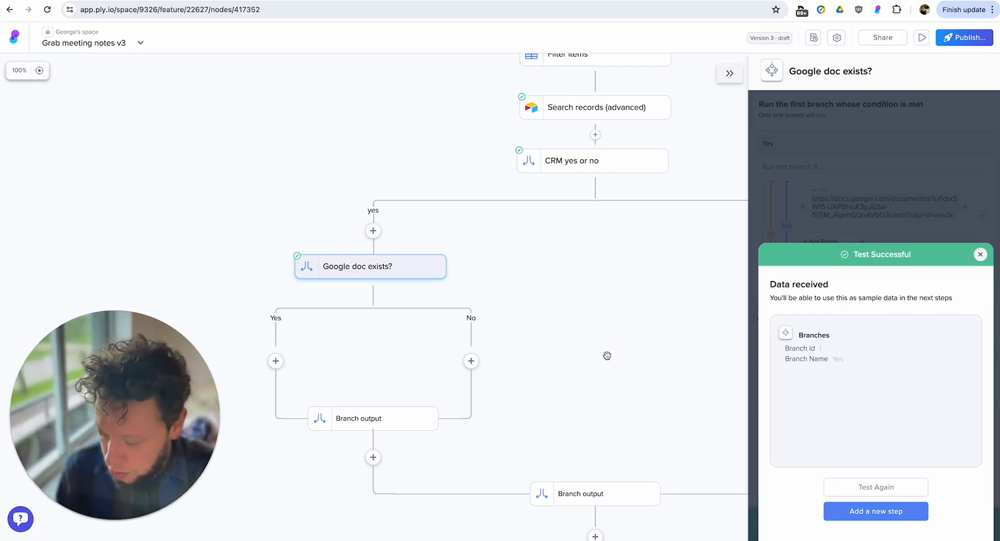
click(981, 254)
Add an Open a URL in new tab step to the Yes branch, using the Airtable record's Meeting Link field as the URL.
drag(552, 284, 621, 260)
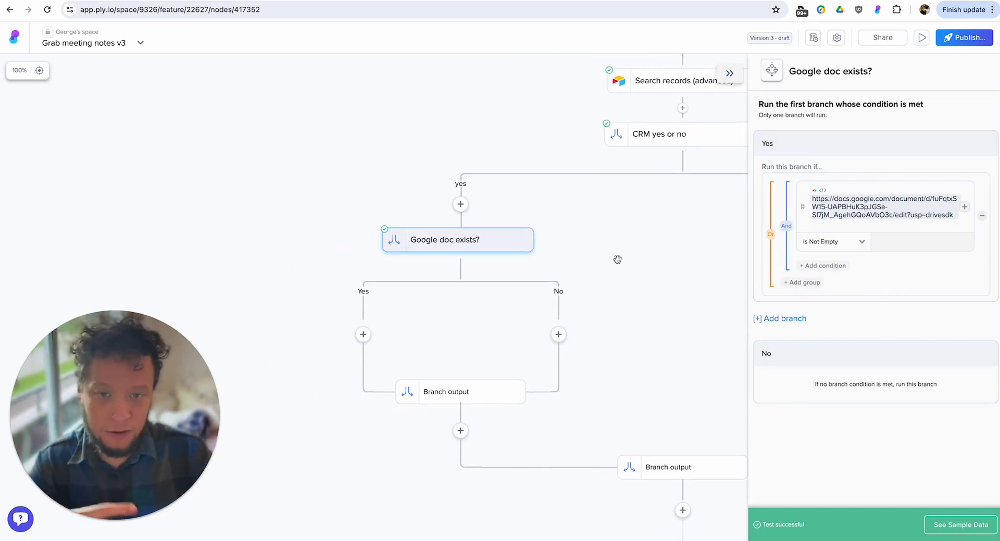
click(363, 335)
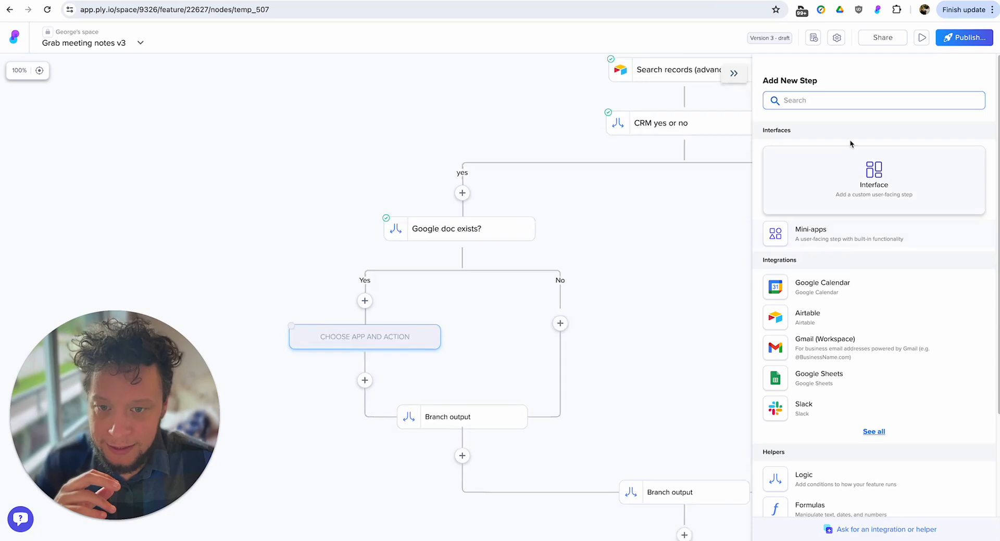
text(open)
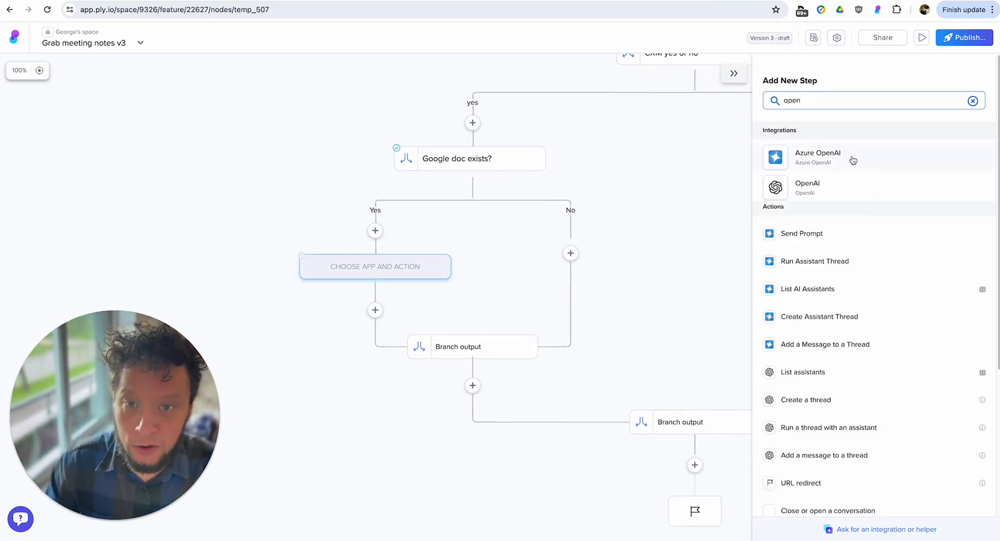
click(841, 322)
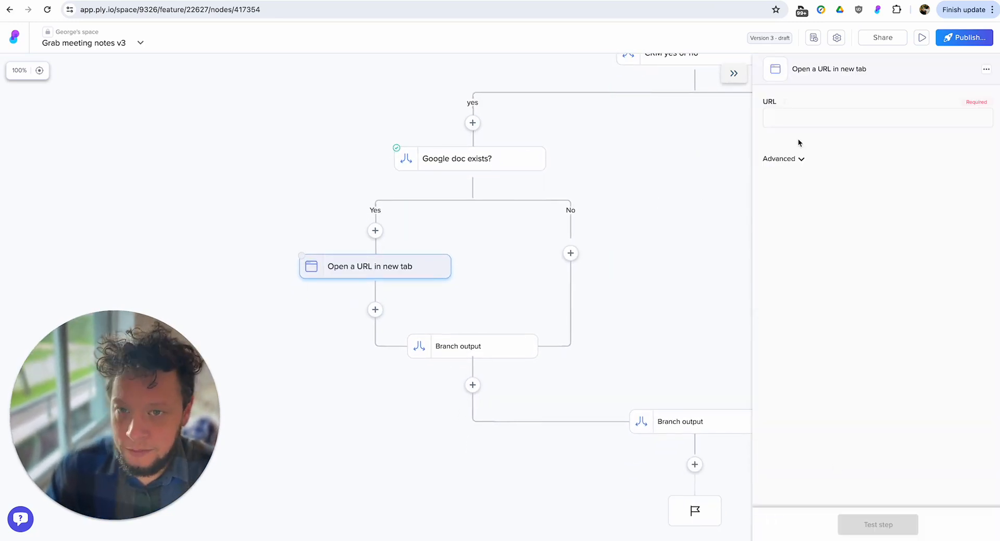
click(826, 121)
click(809, 240)
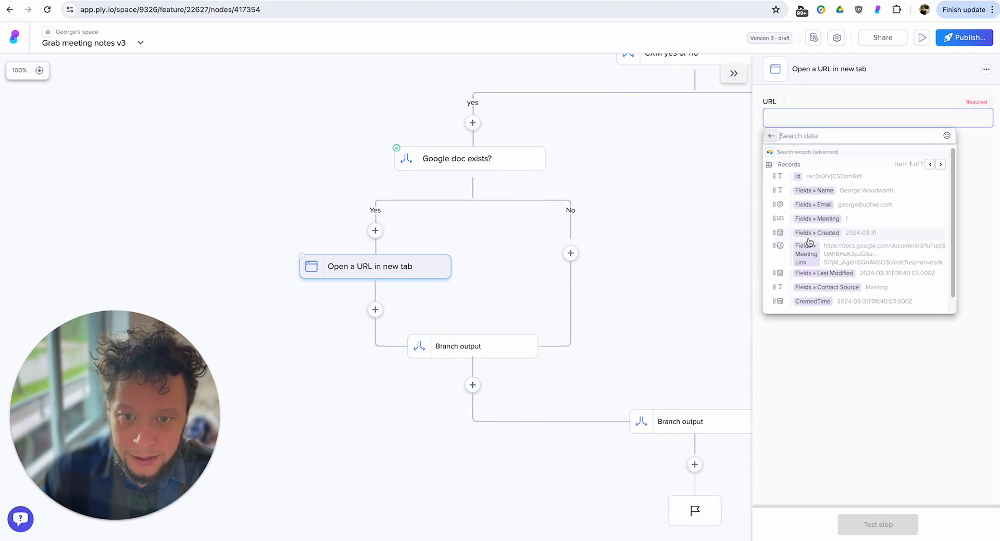
click(704, 284)
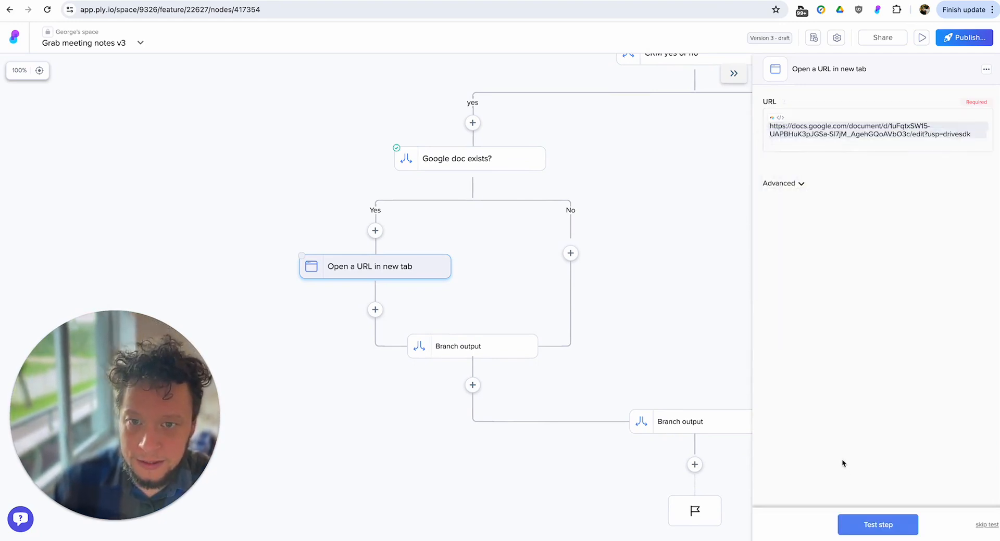
Test the step and write "Who are you? How did you hear about me? What can we do? What are the deadlines? etc" in the opened doc.
click(877, 525)
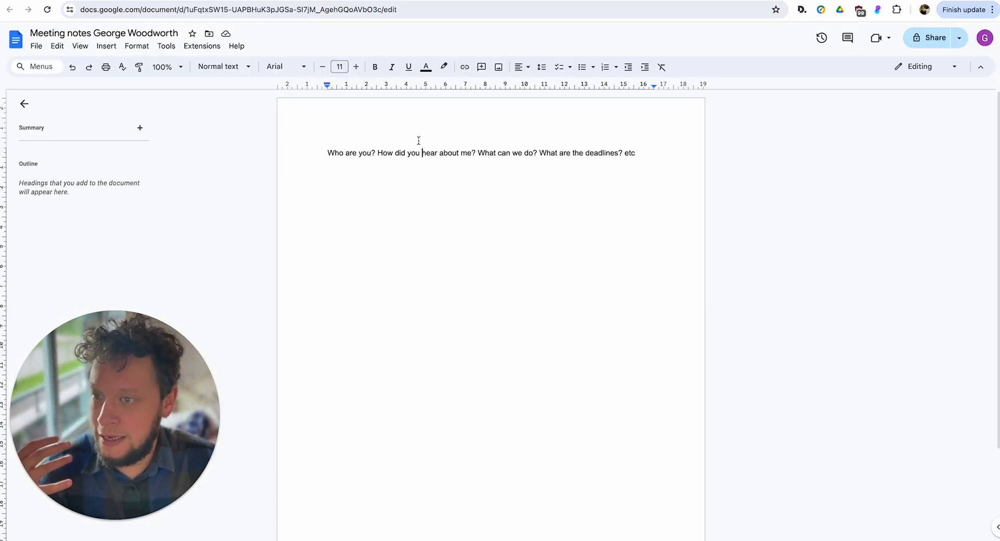
double_click(418, 141)
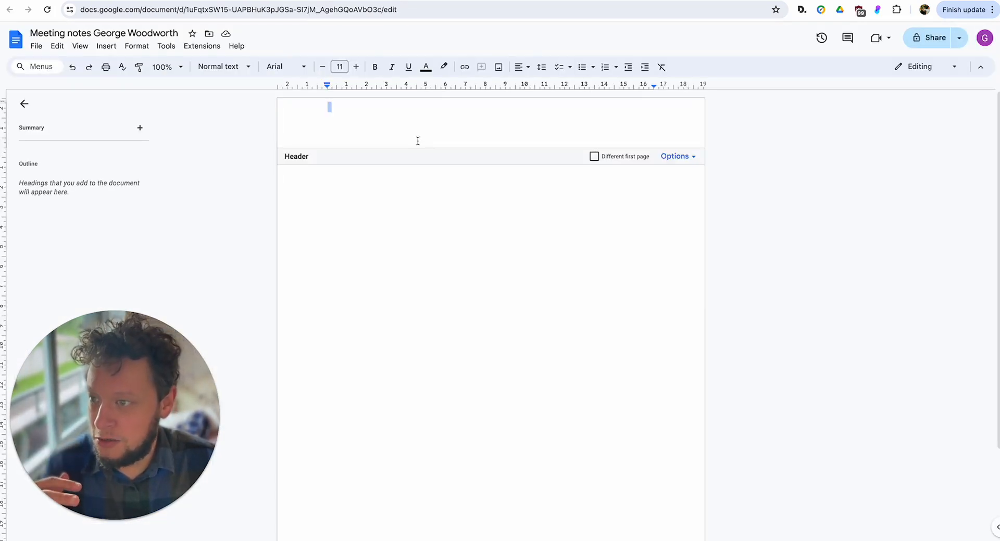
click(418, 199)
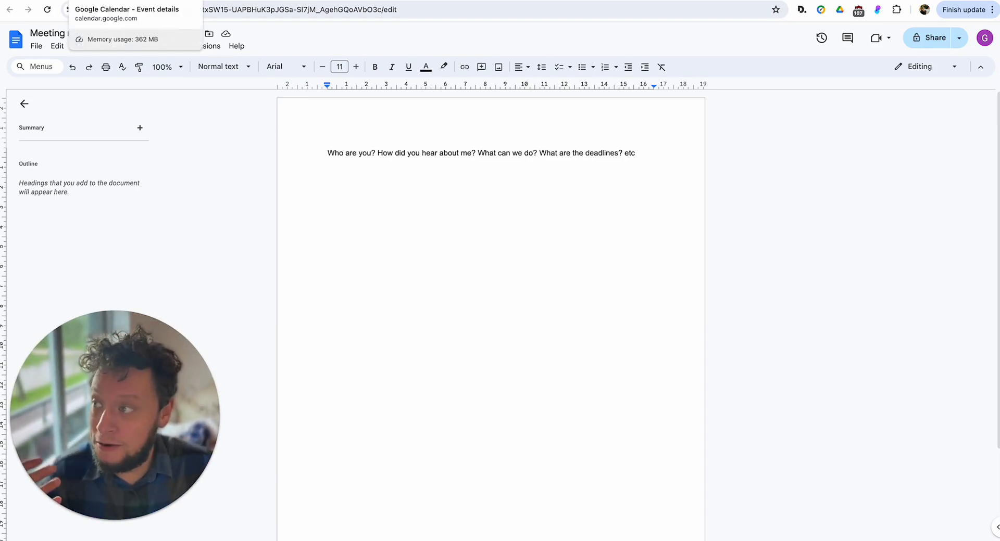
click(122, 0)
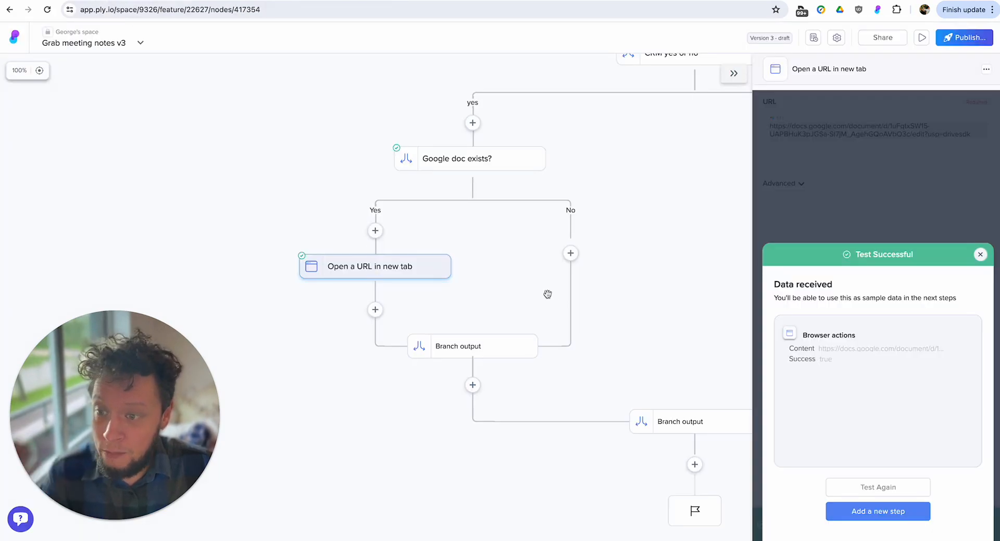
drag(665, 281, 624, 297)
click(981, 255)
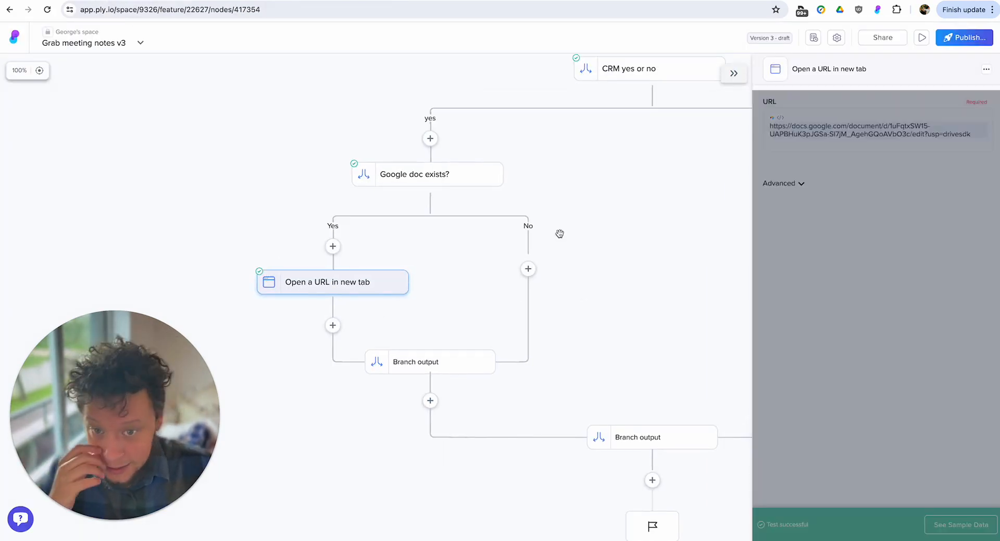
Insert a new step in the No branch of Google doc exists? and look through the Dev tools actions.
click(528, 269)
click(832, 100)
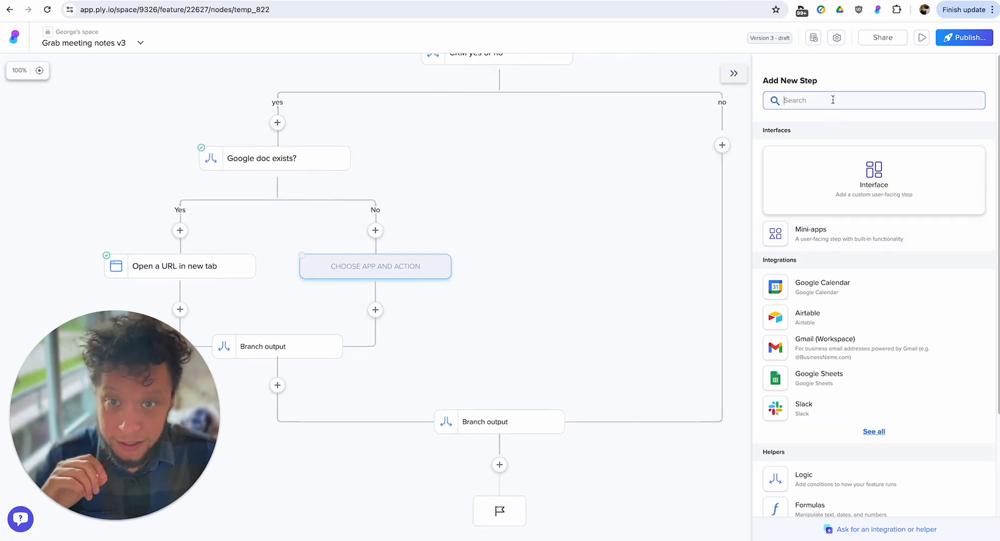
text(google)
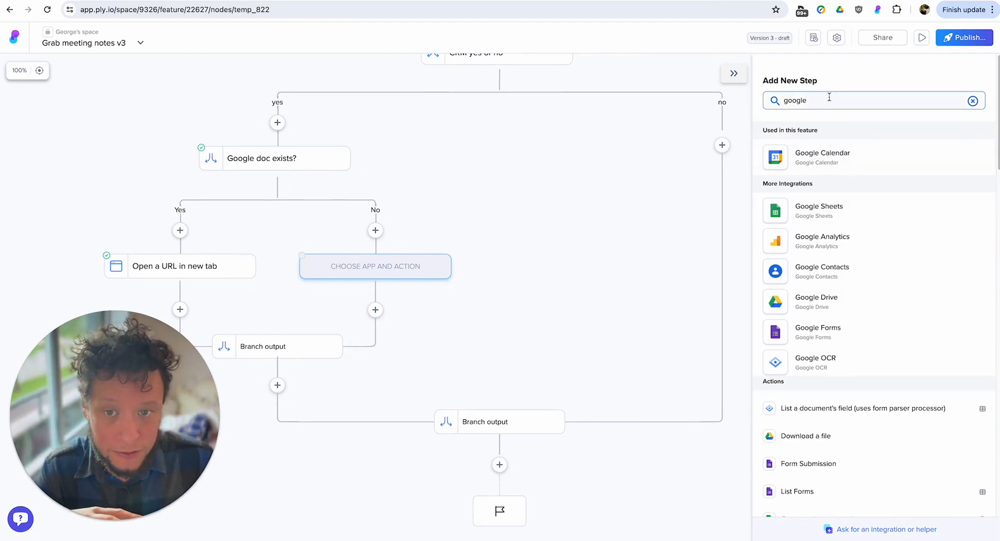
key(super+a)
text(dev)
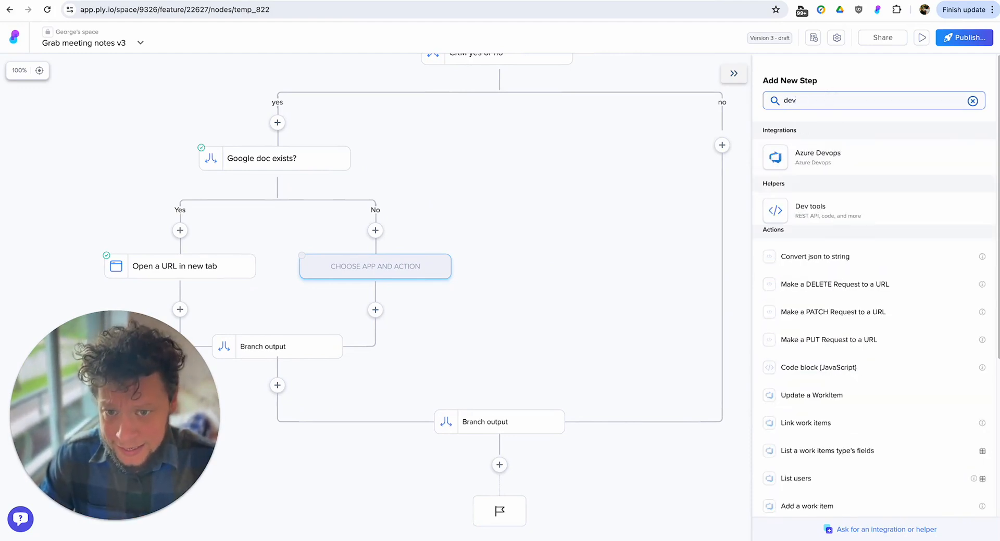
click(818, 215)
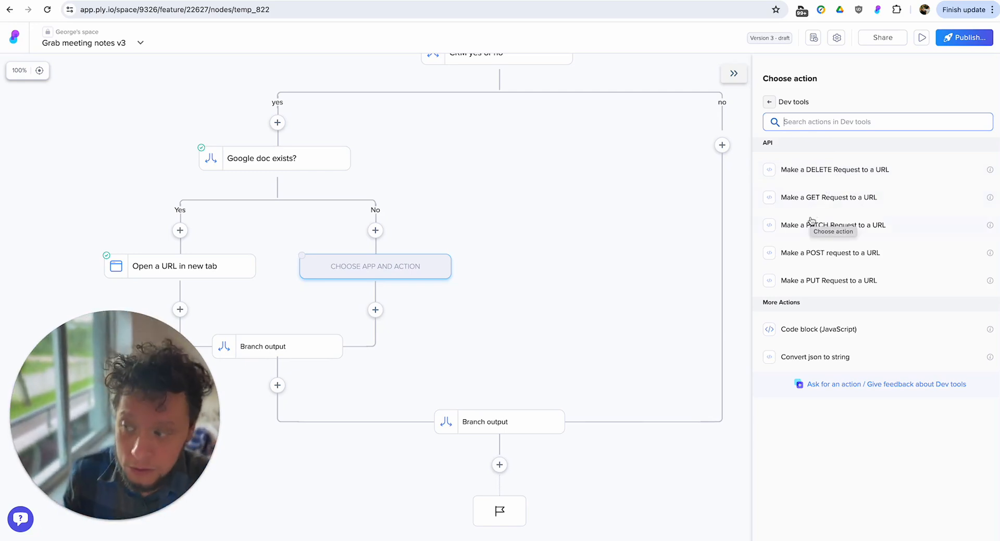
click(769, 102)
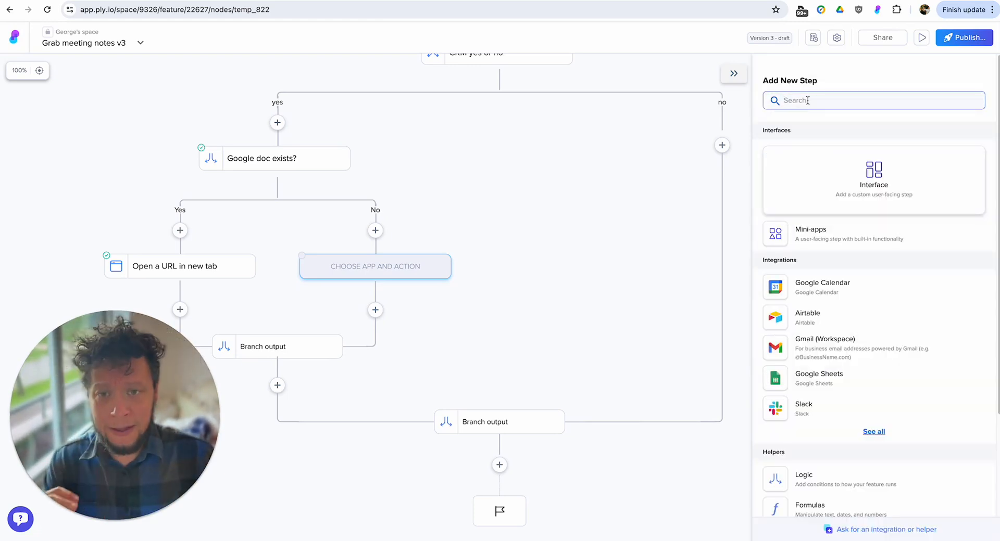
text(open a new)
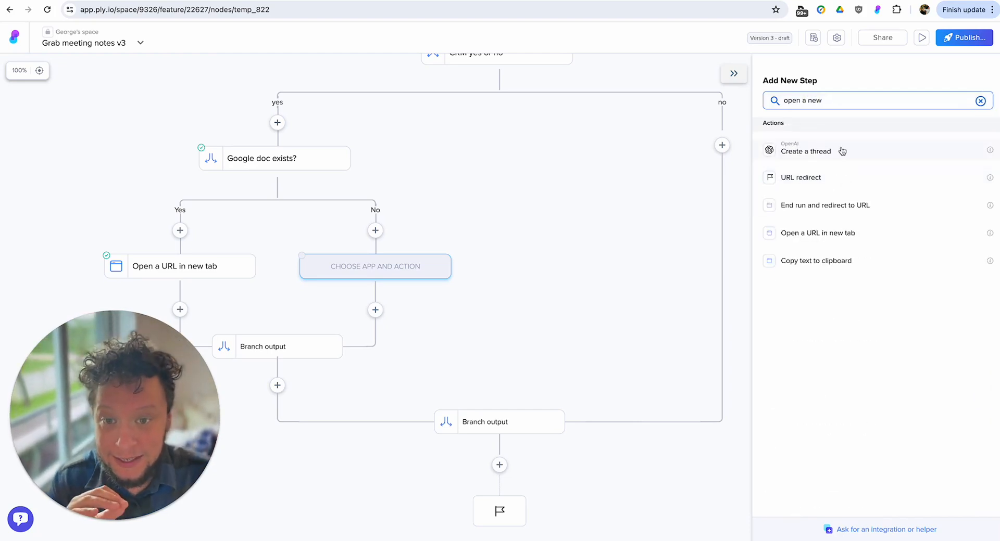
click(838, 233)
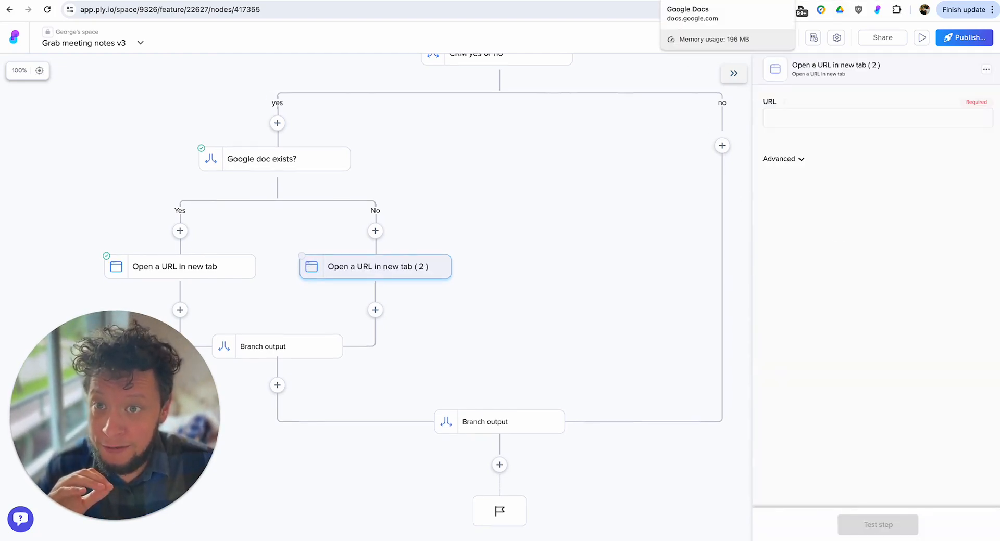
click(562, 6)
triple_click(481, 5)
key(ctrl+c)
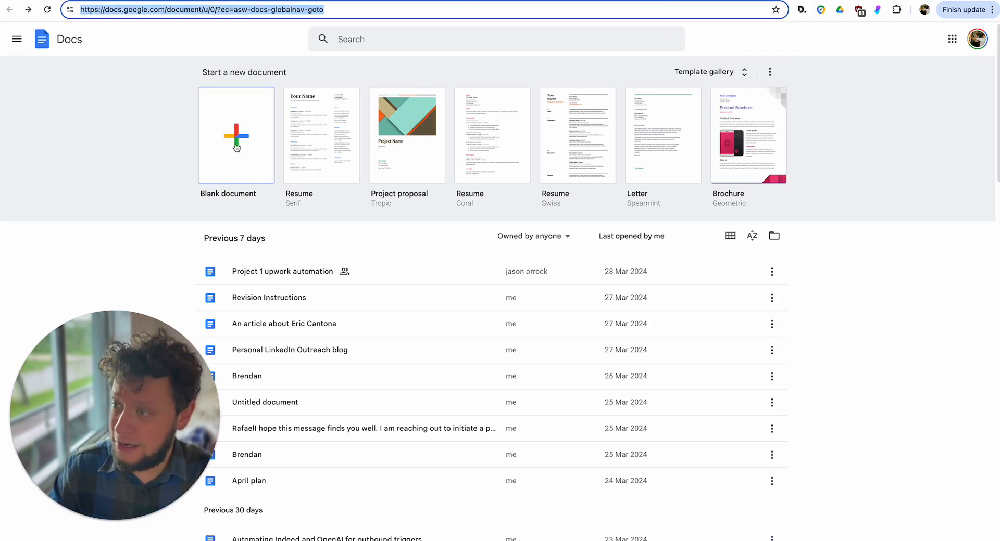
click(73, 1)
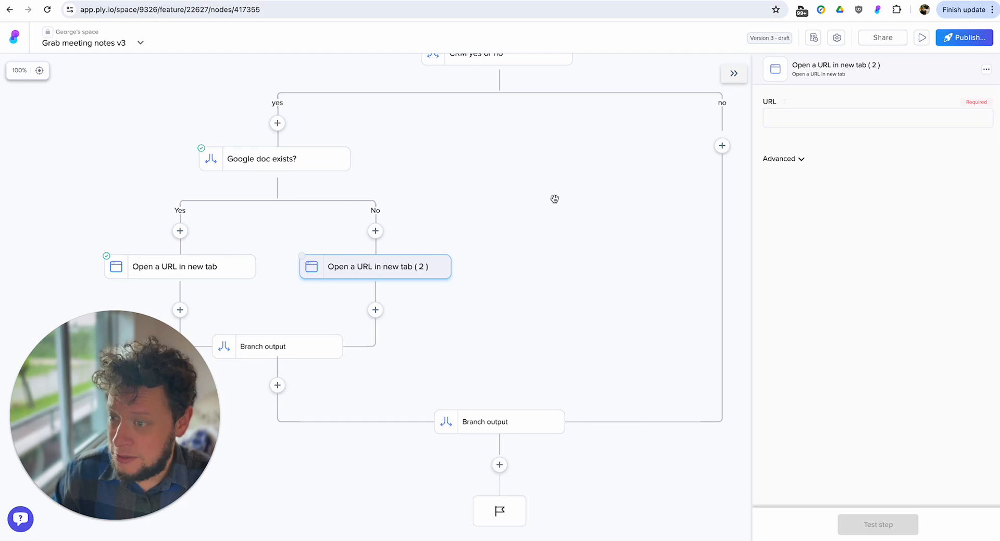
click(823, 112)
key(ctrl+v)
click(878, 524)
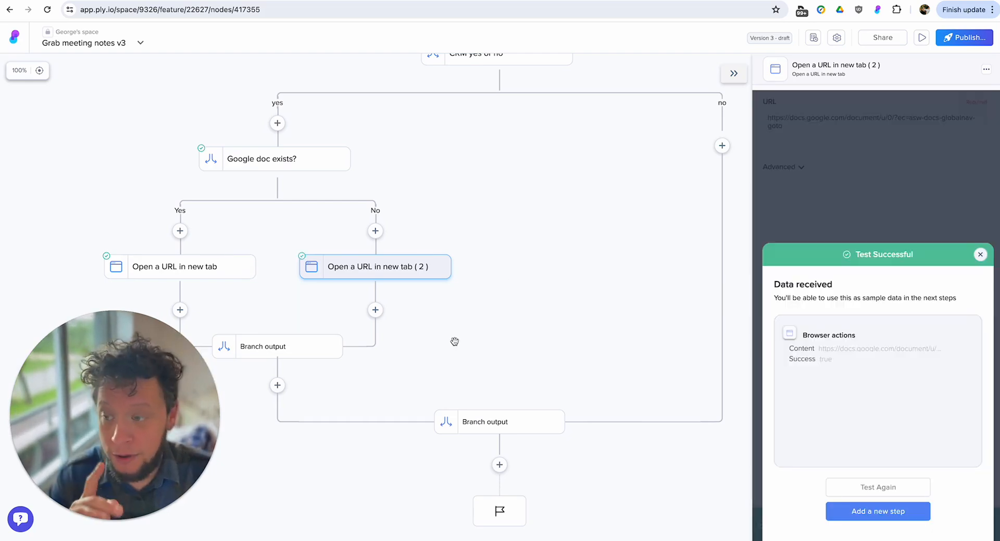
click(980, 255)
Add another Open a URL in new tab step to the No branch, following the Google Docs one.
drag(562, 288, 639, 262)
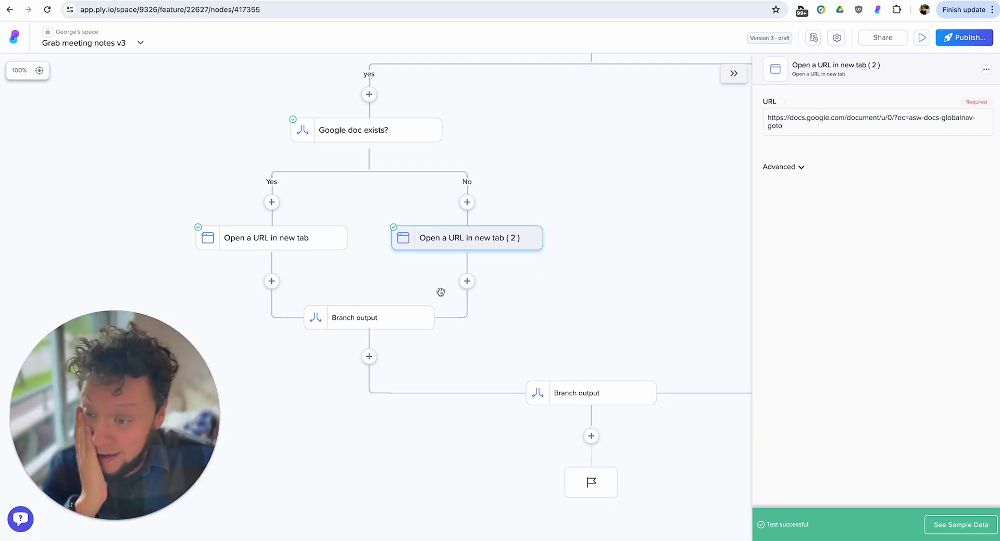
click(464, 284)
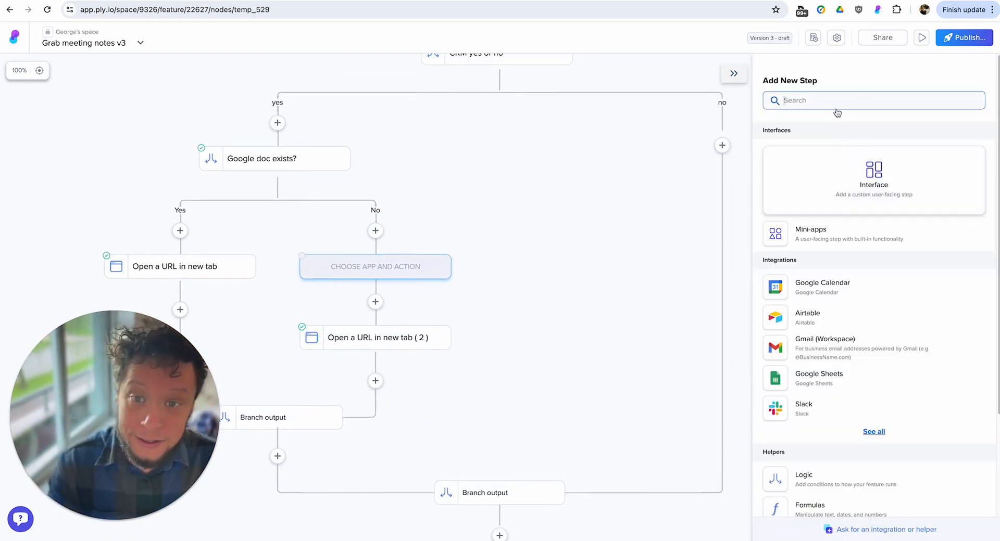
text(open)
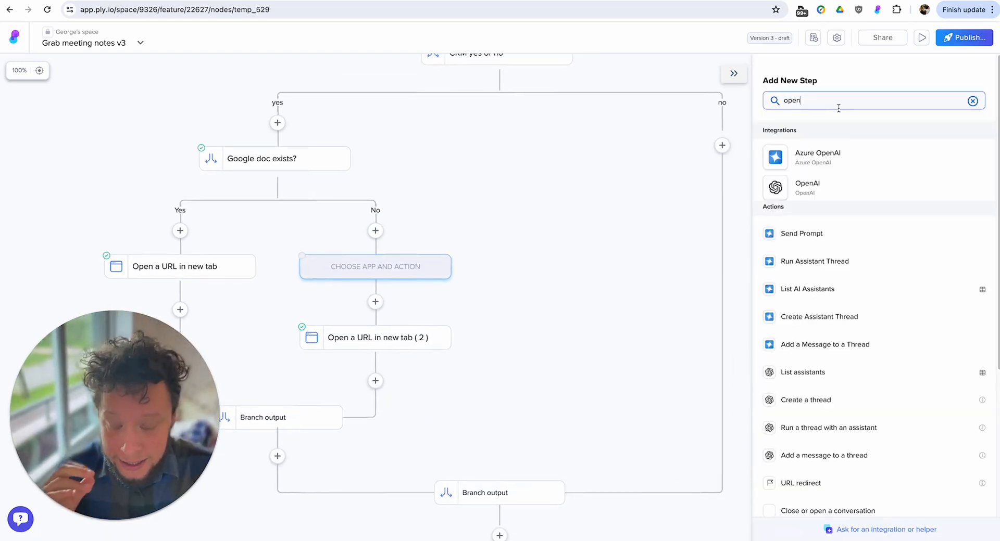
text( a new)
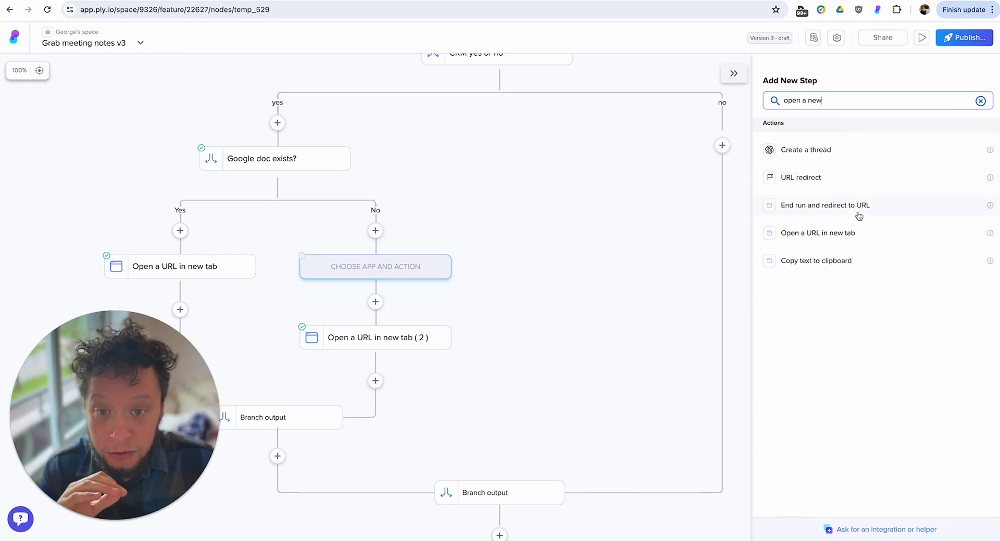
click(849, 243)
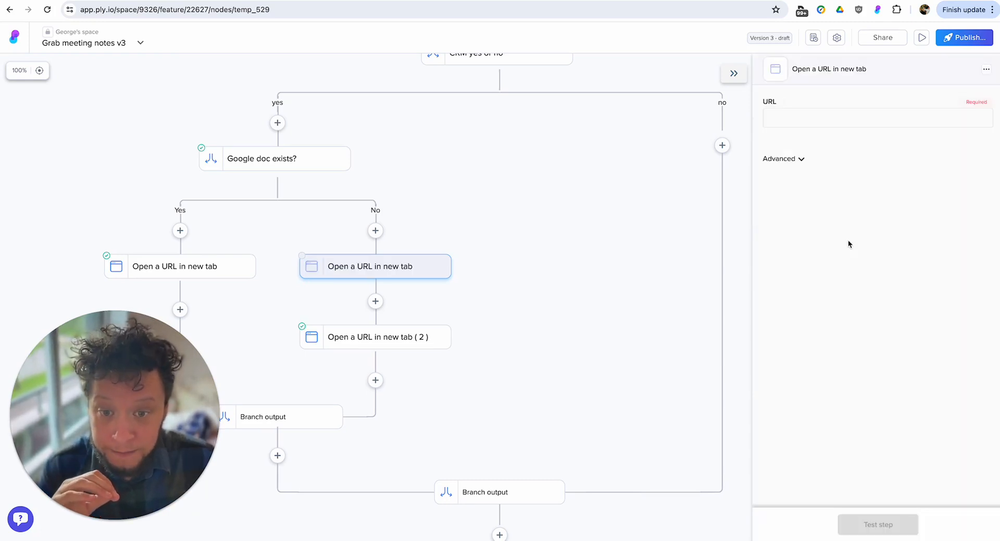
Switch to Airtable, expand the meeting guest's record in the People table, and copy the record's full web address.
click(721, 0)
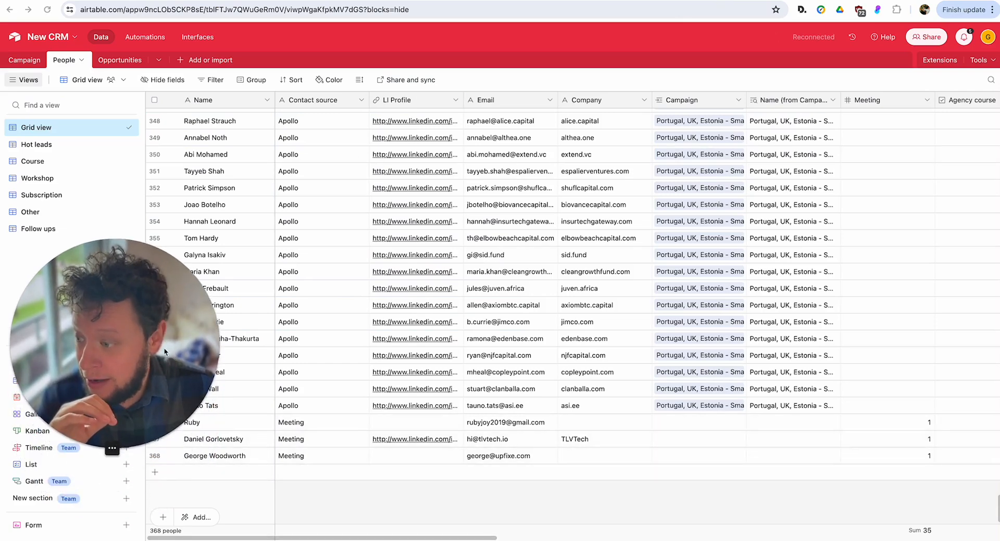
click(169, 458)
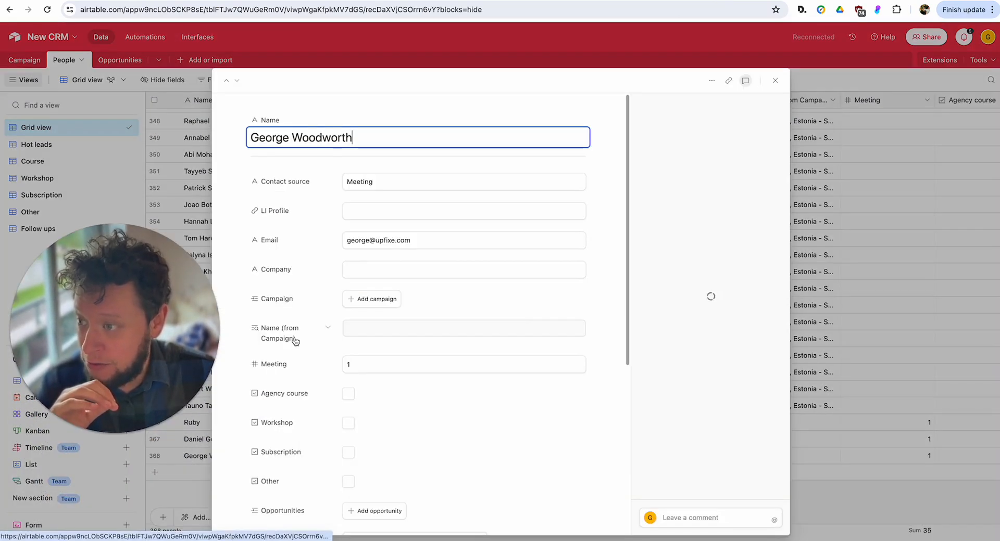
click(184, 9)
drag(114, 10, 441, 9)
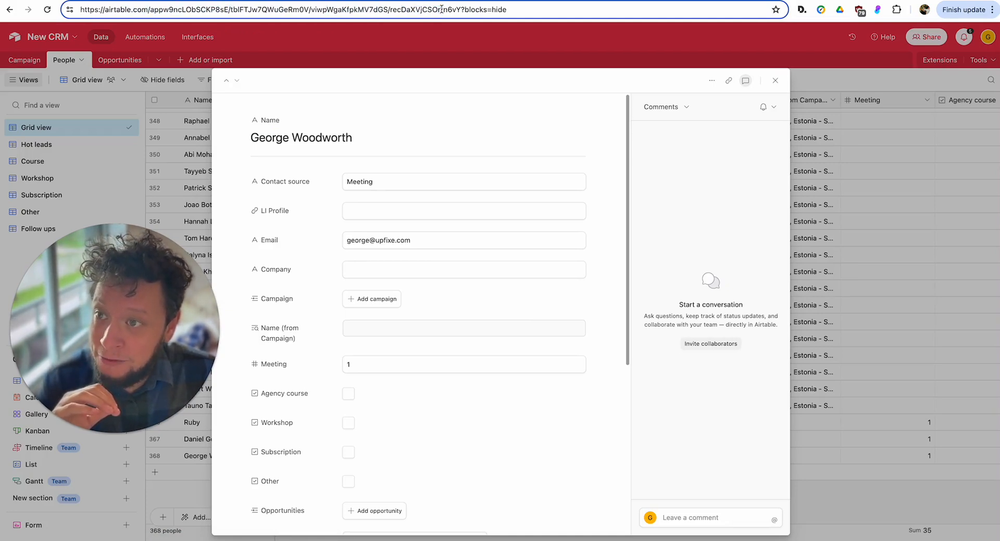
triple_click(441, 10)
triple_click(441, 9)
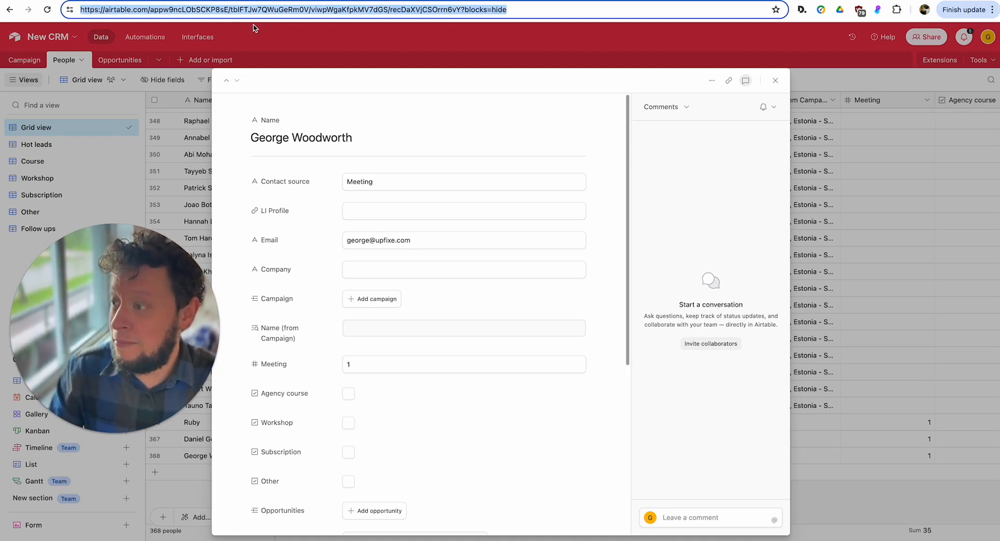
Back in Ply, paste the copied Airtable record address as the URL of Open a URL in new tab ( 3 ).
click(128, 1)
scroll(375, 120, down, 1)
click(837, 124)
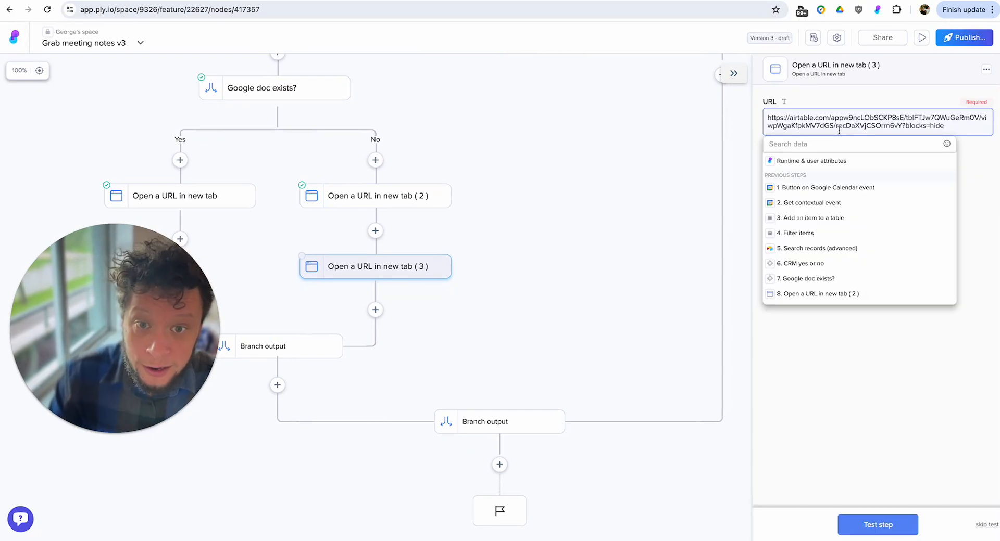
Replace the record ID in the URL with the Id from Search records (advanced), keeping ?blocks=hide, and test the step.
drag(837, 127, 879, 127)
click(836, 127)
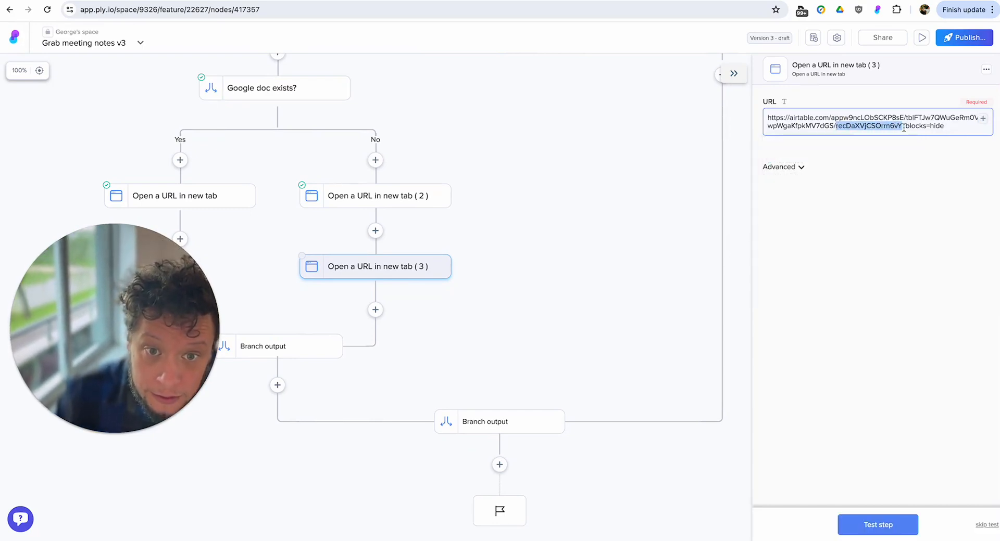
key(BackSpace)
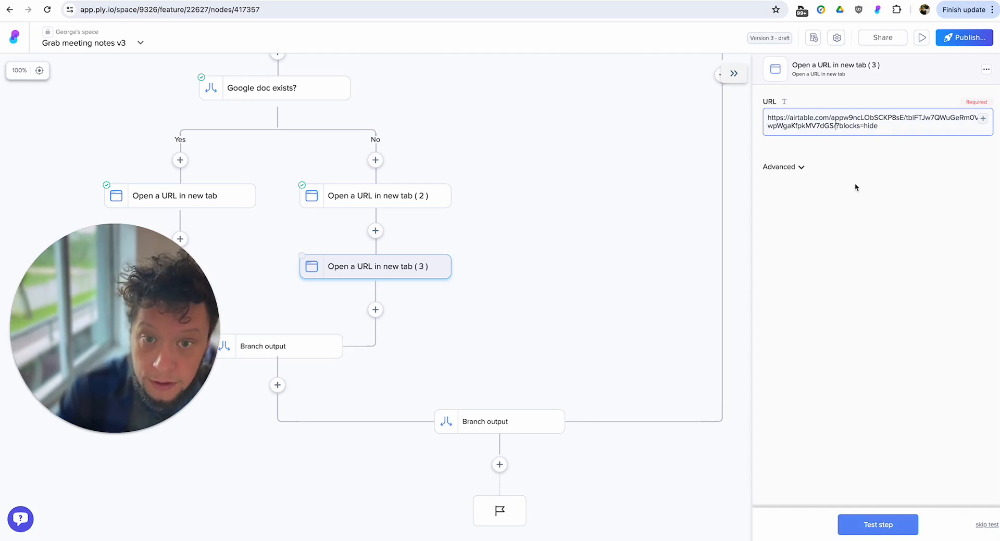
click(981, 118)
click(815, 248)
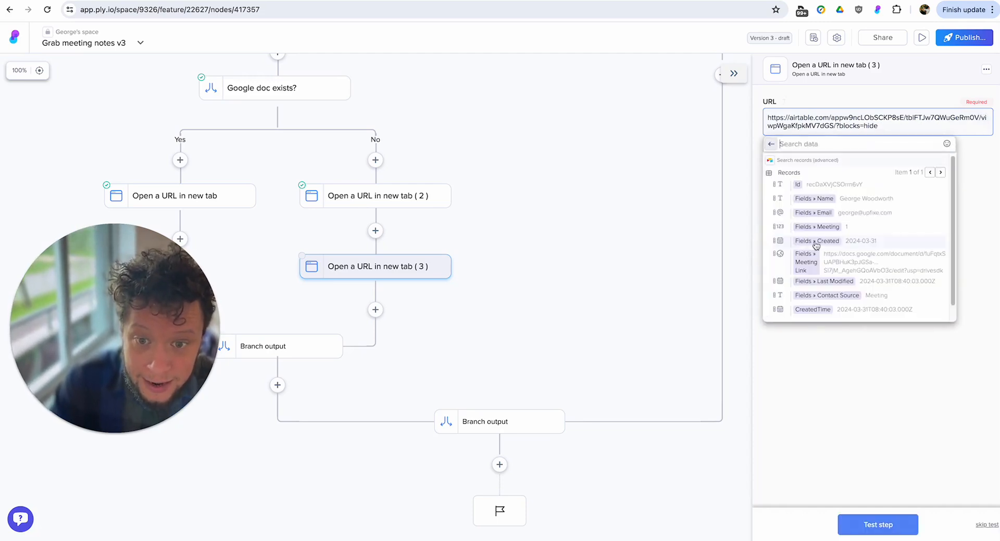
click(828, 185)
click(869, 526)
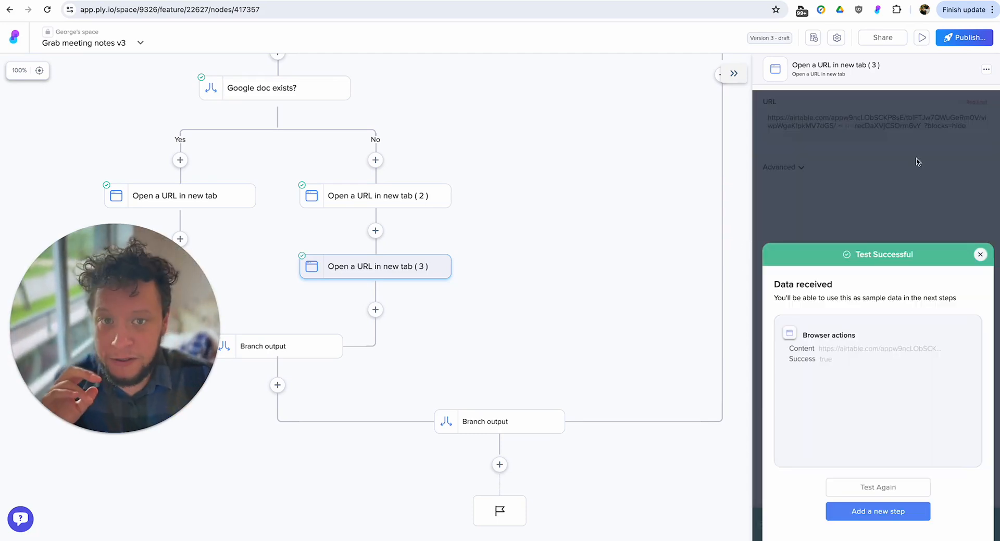
Publish Grab meeting notes v3, and run its button from the 10 Minute Meeting event in Google Calendar.
click(973, 44)
click(885, 108)
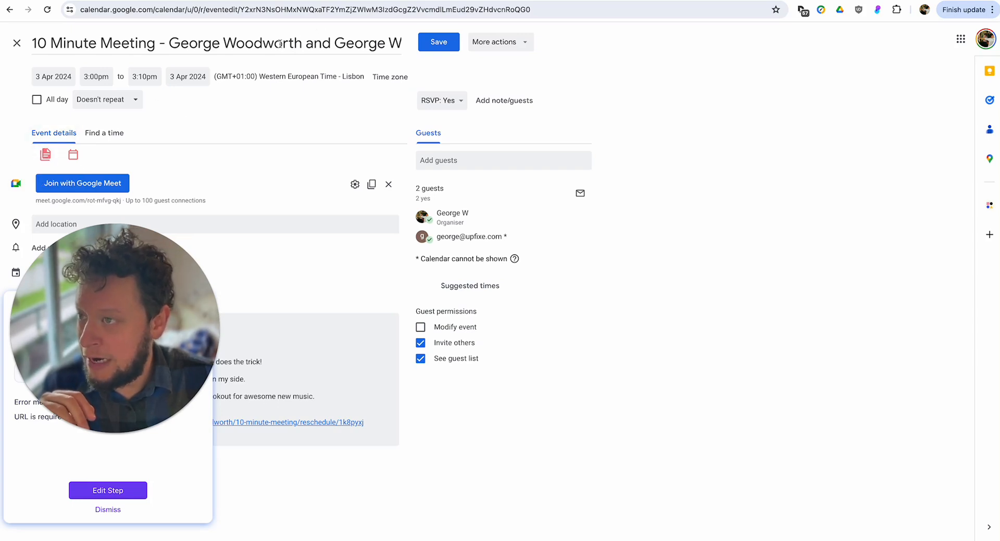
click(46, 156)
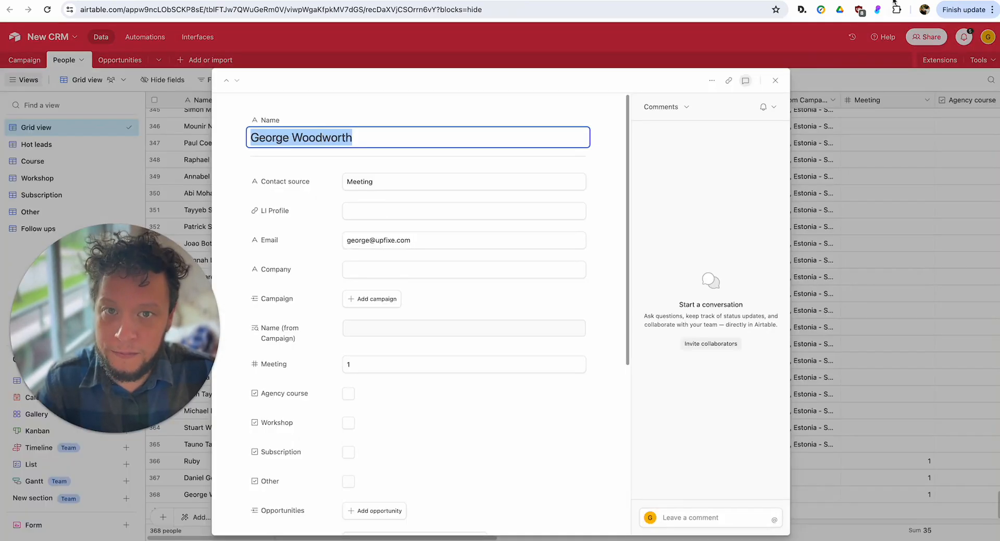
Switch to the opened Google Docs page, create a blank document, and copy its web address.
click(895, 1)
click(257, 142)
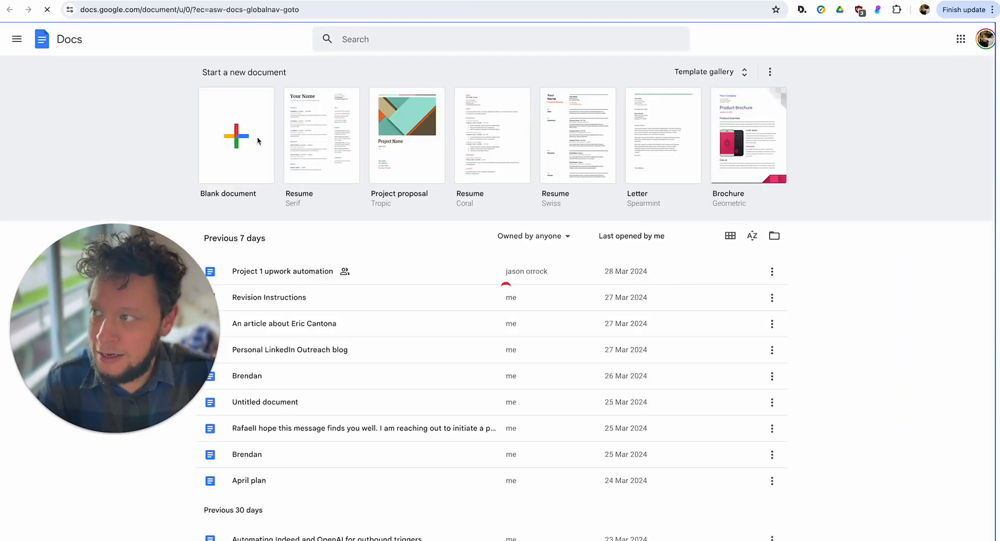
click(258, 8)
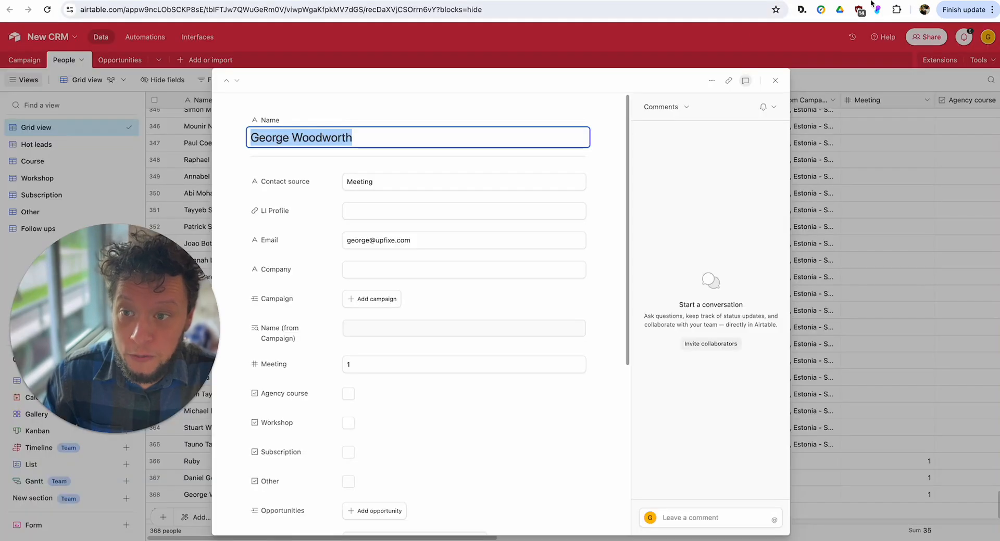
Back in the guest's Airtable record, paste the copied document address into the Meeting link field.
scroll(424, 339, down, 5)
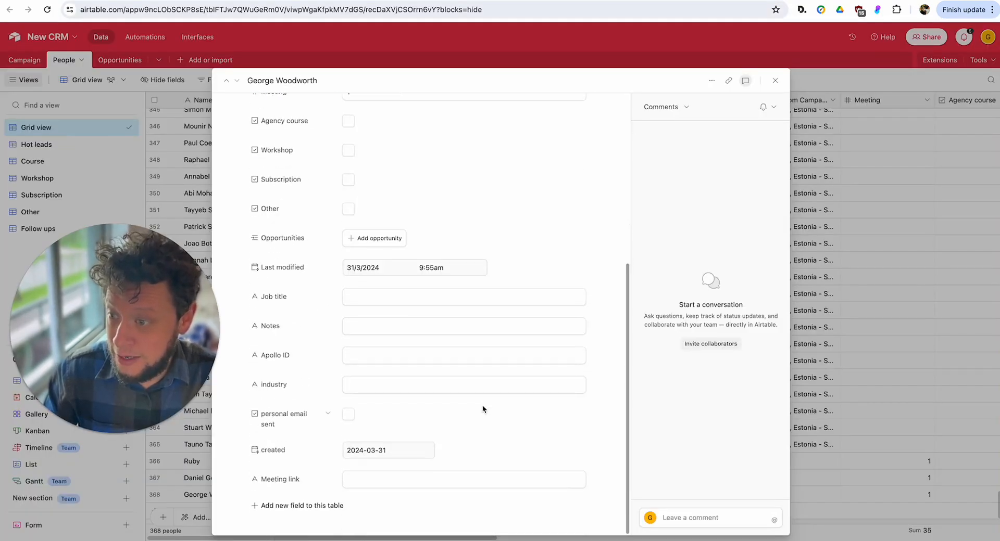
click(411, 481)
click(531, 422)
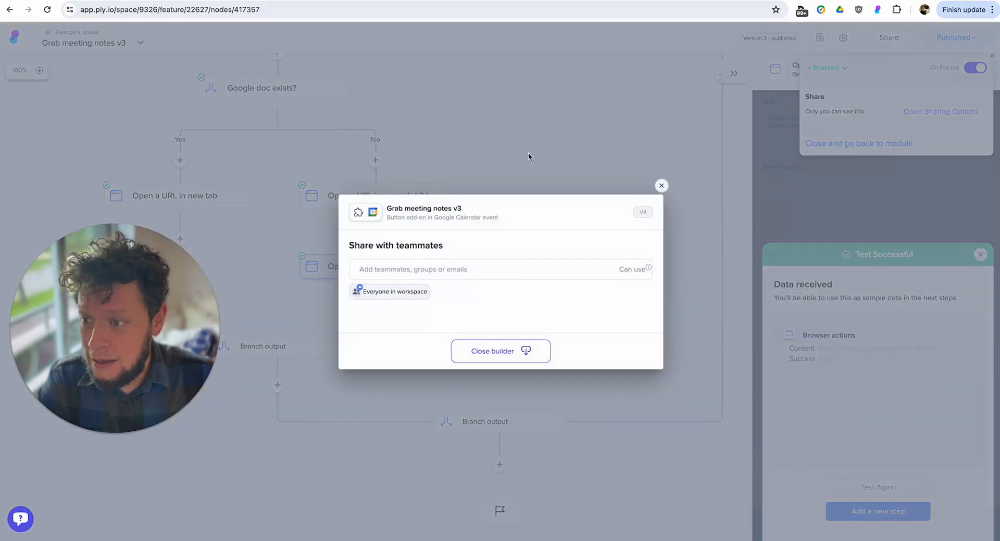
Back in Ply, dismiss the teammate sharing dialog and examine the branches of CRM yes or no and Google doc exists?
click(661, 185)
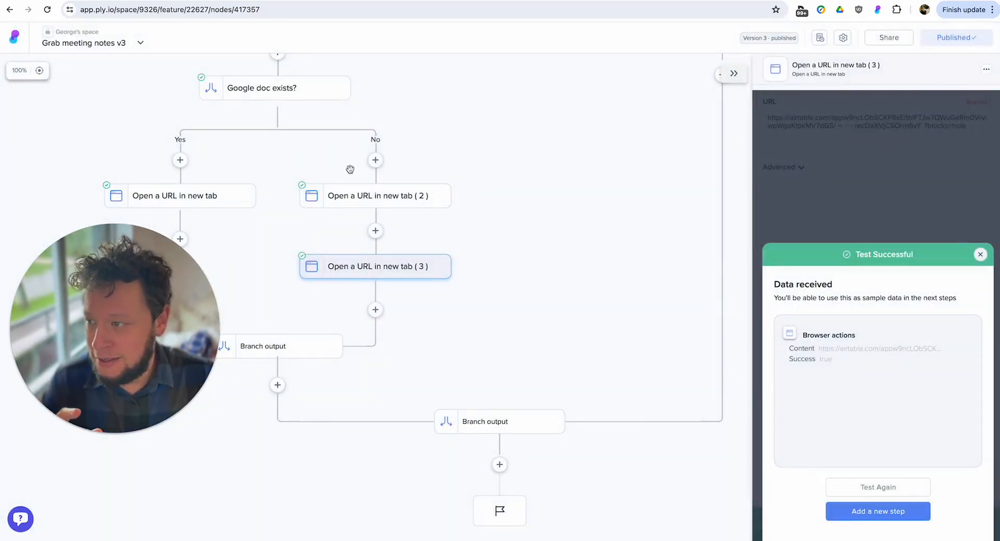
drag(543, 141, 547, 344)
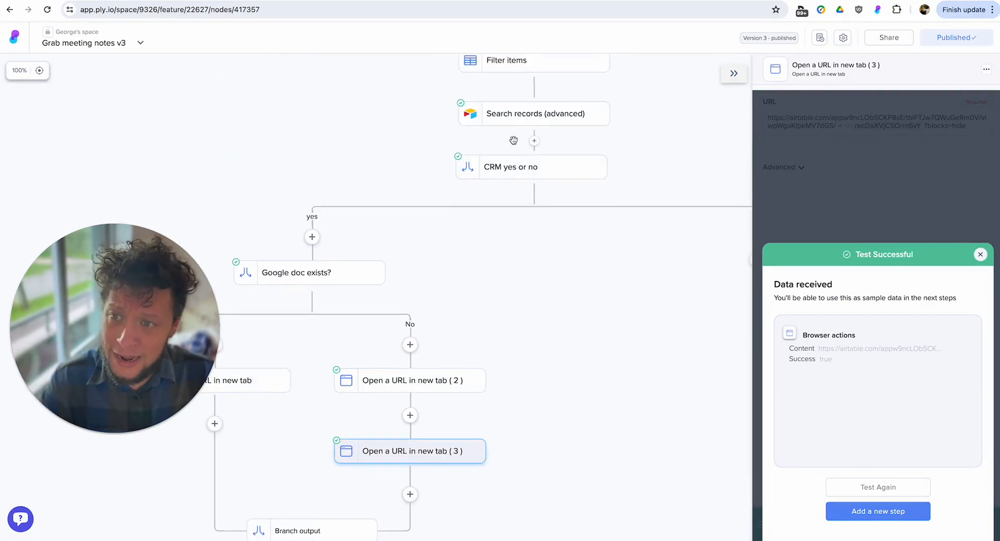
drag(481, 247, 621, 218)
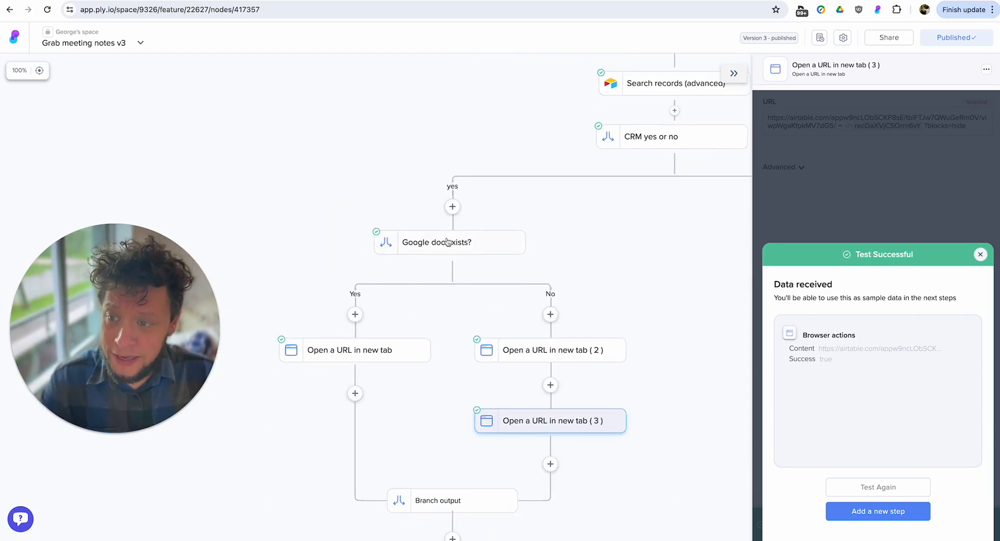
drag(626, 262, 631, 169)
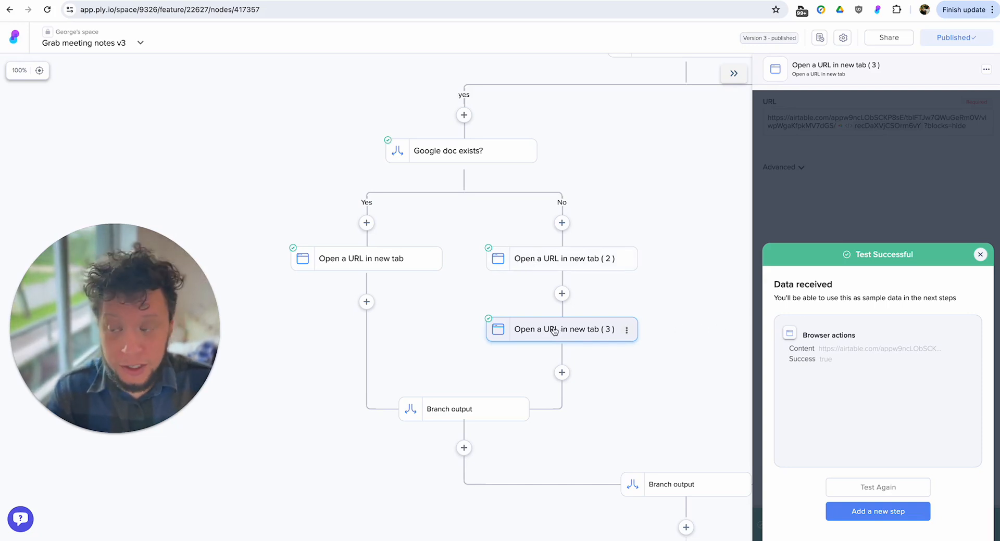
drag(644, 417, 382, 440)
drag(477, 265, 426, 372)
drag(399, 258, 380, 270)
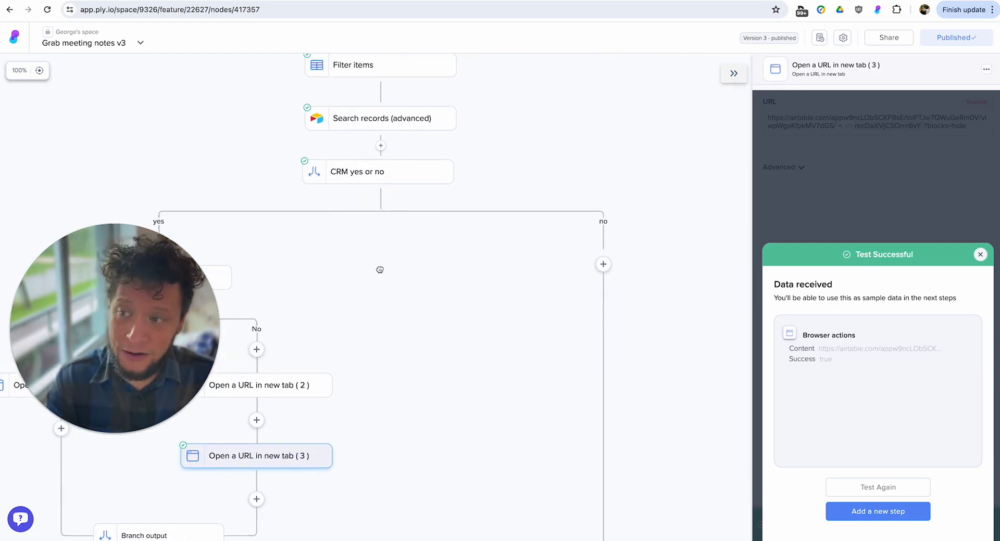
Add an Airtable Create a record step to the no branch of CRM yes or no, using the Airtable - OAuth connection.
click(599, 271)
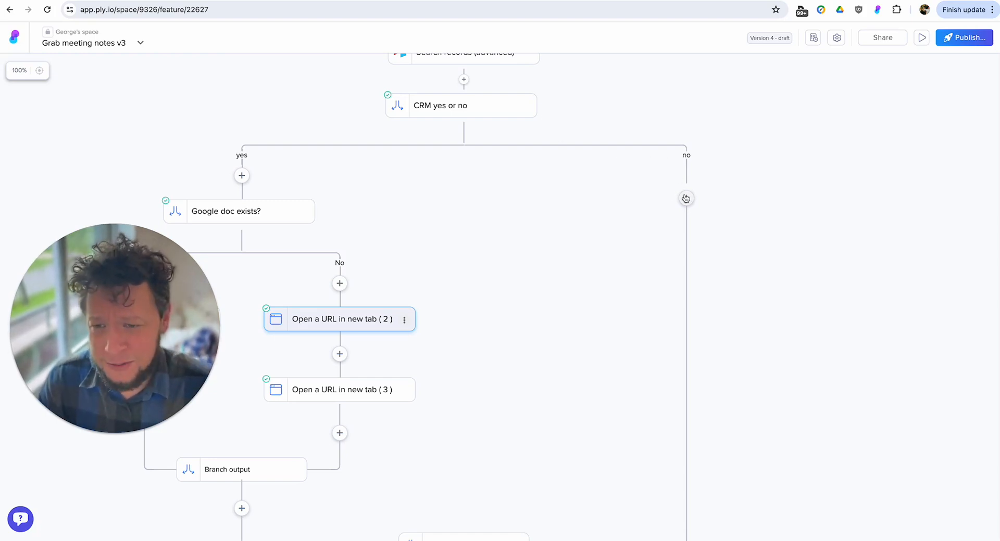
click(685, 198)
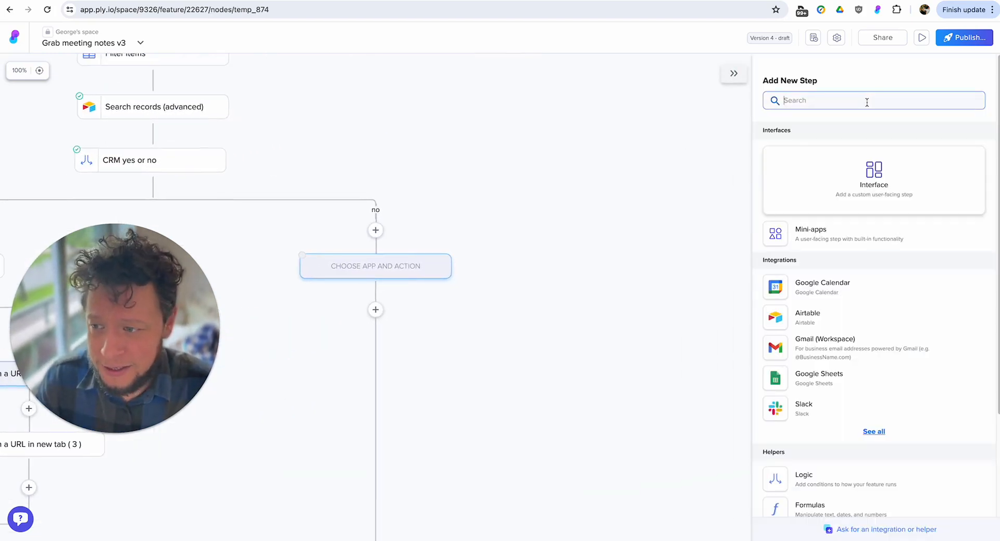
click(816, 314)
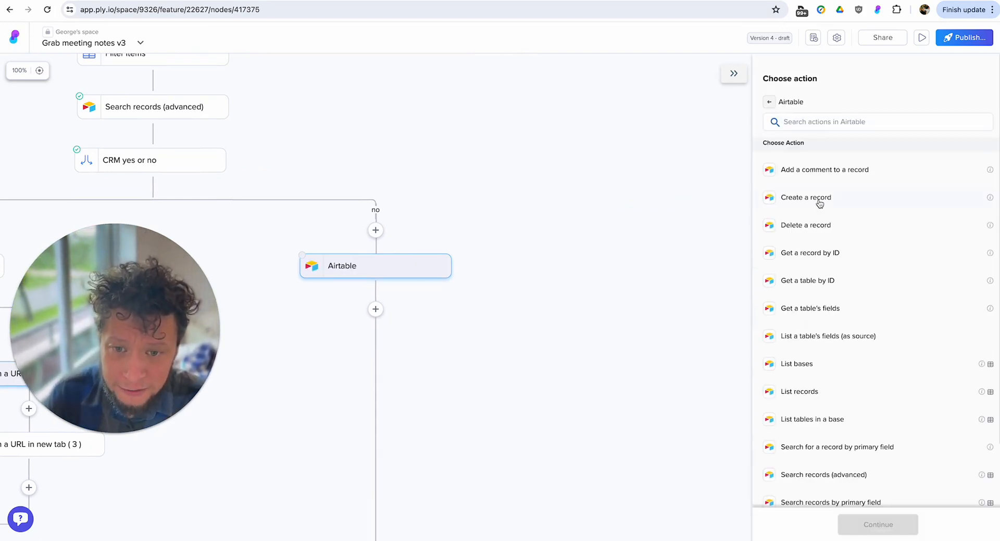
click(817, 200)
click(861, 129)
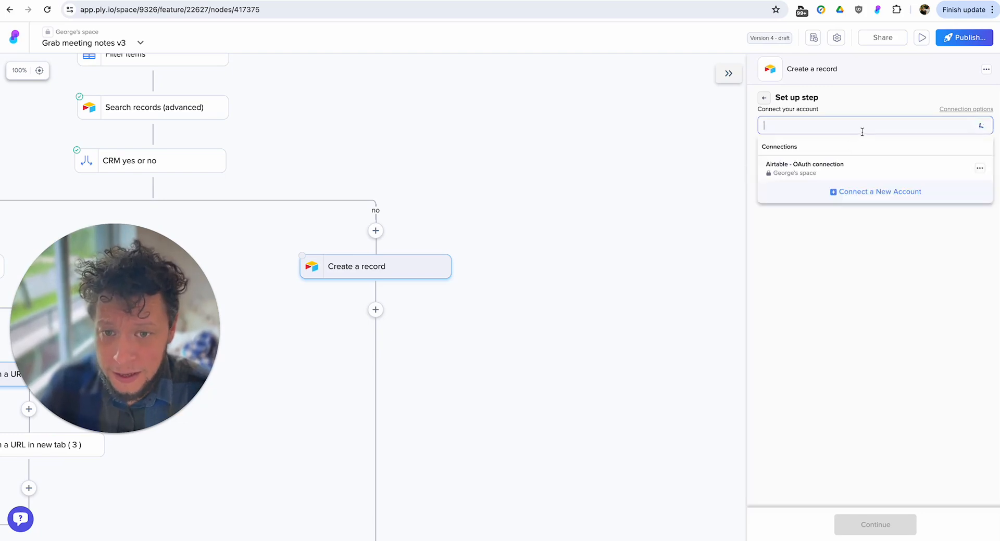
click(816, 166)
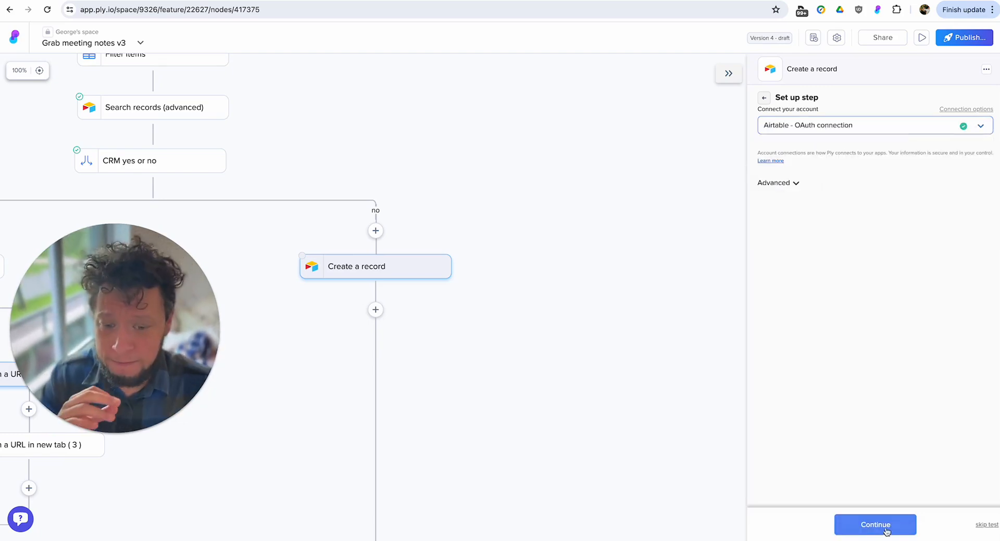
click(885, 526)
Set the Create a record step's base to New CRM and its table to People.
click(794, 146)
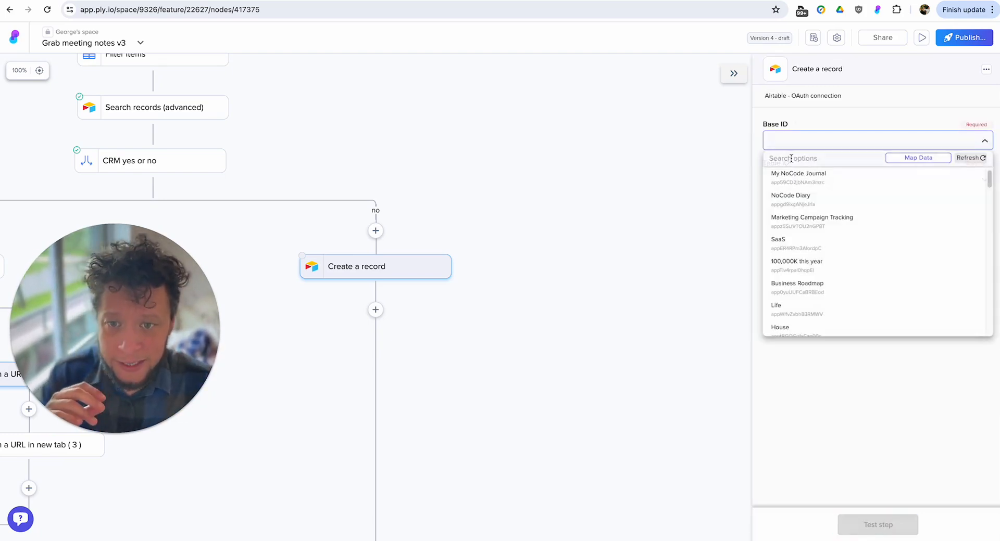
text(new)
click(844, 177)
click(843, 179)
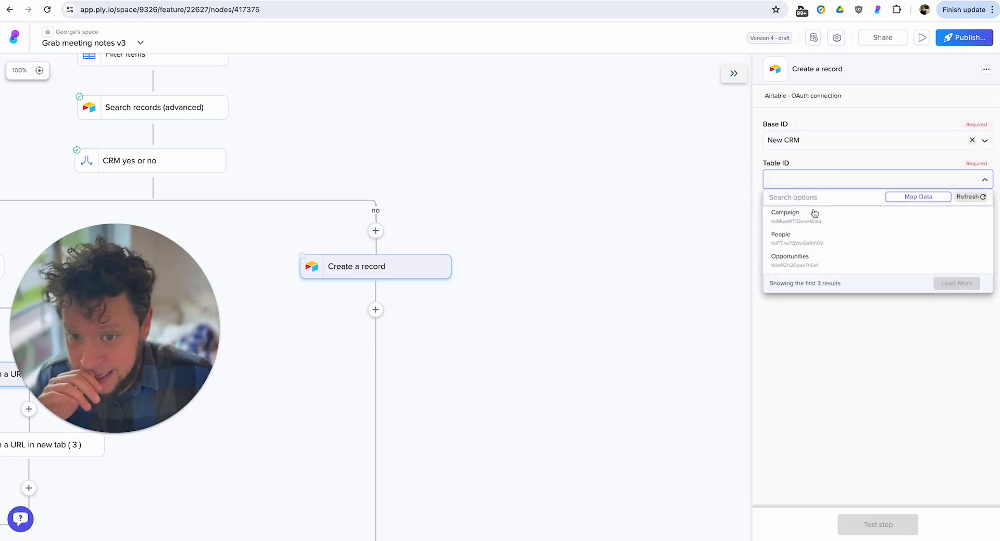
click(800, 233)
Map Name to DisplayName and Email to Email from Filter items, using the first item for both.
click(823, 224)
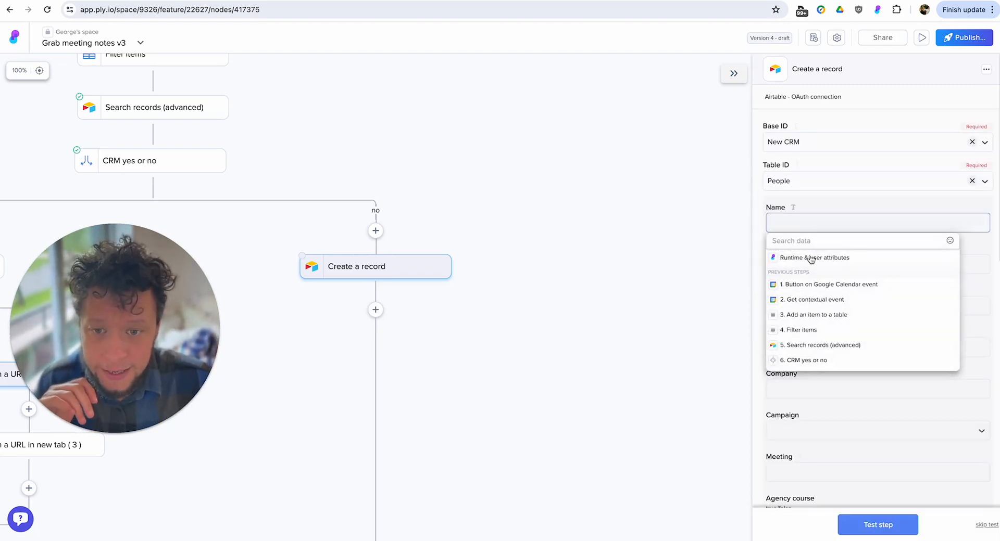
click(821, 330)
click(853, 301)
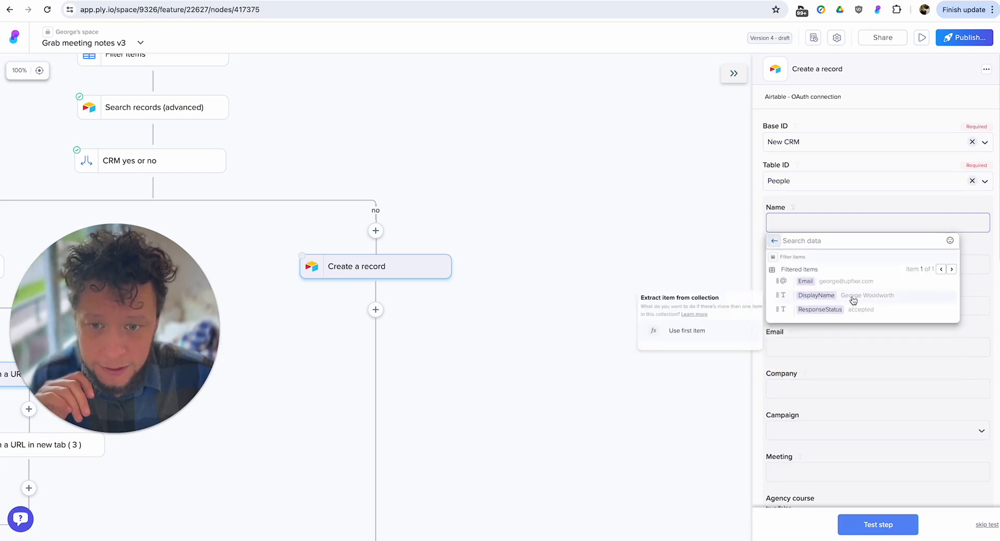
click(728, 332)
click(802, 345)
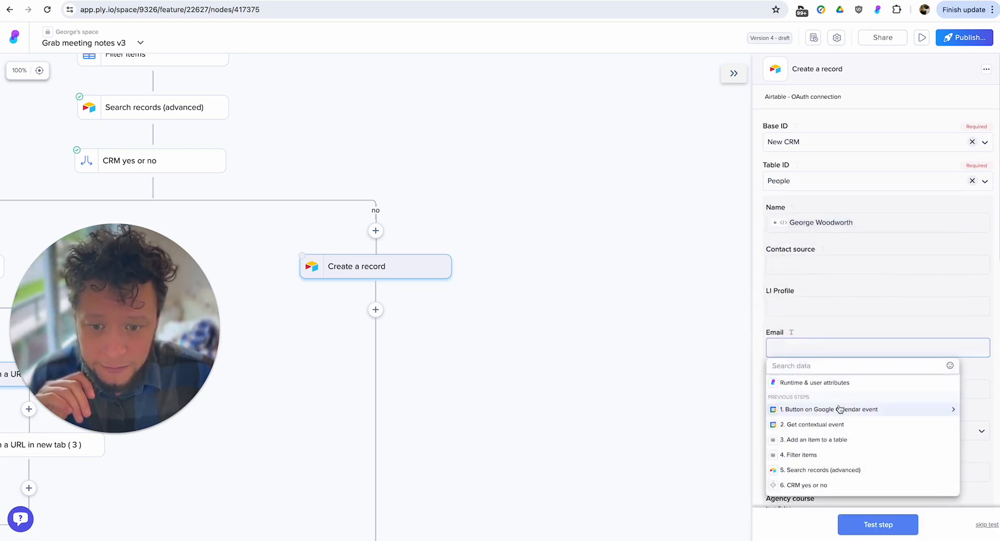
click(833, 456)
click(833, 407)
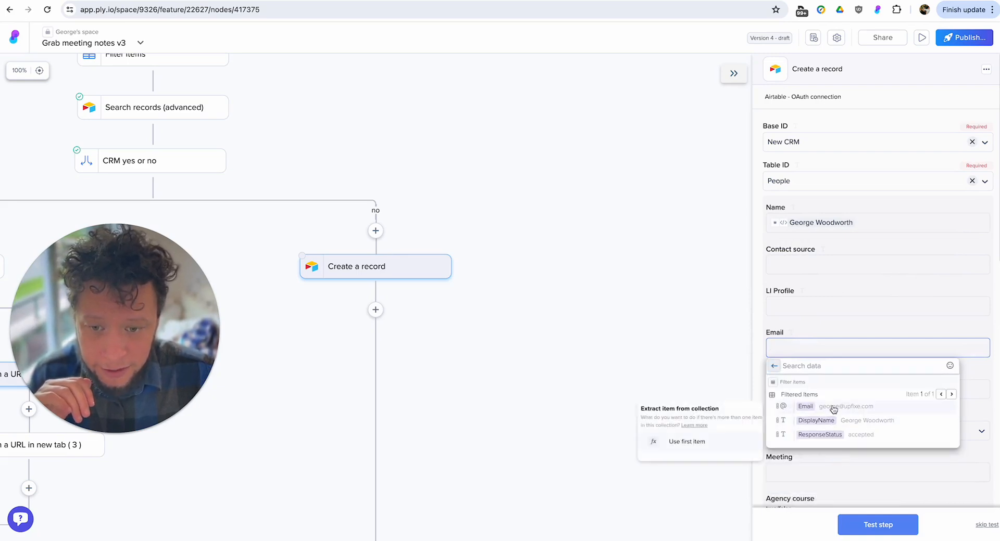
click(688, 442)
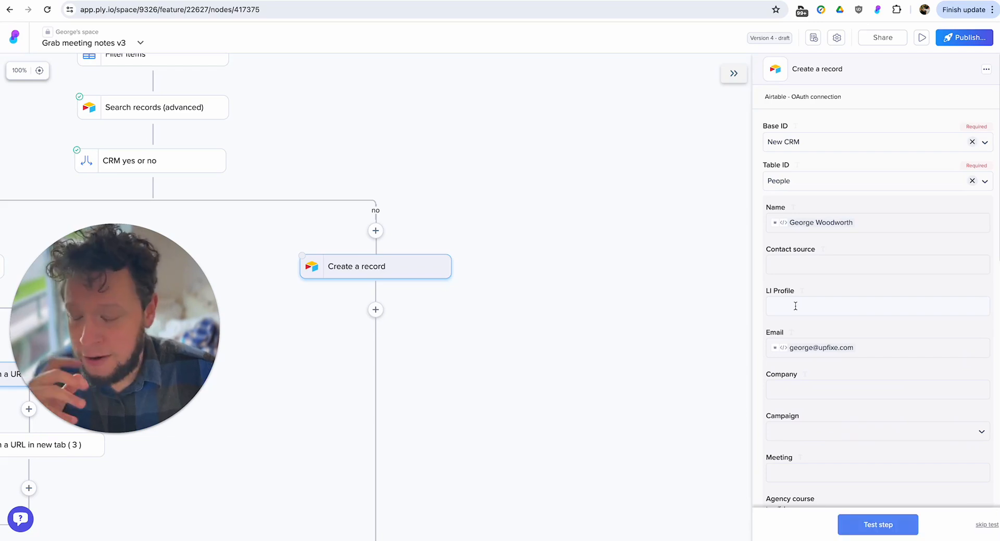
Set the Contact source to Calendar Inbound and test the Create a record step.
click(805, 266)
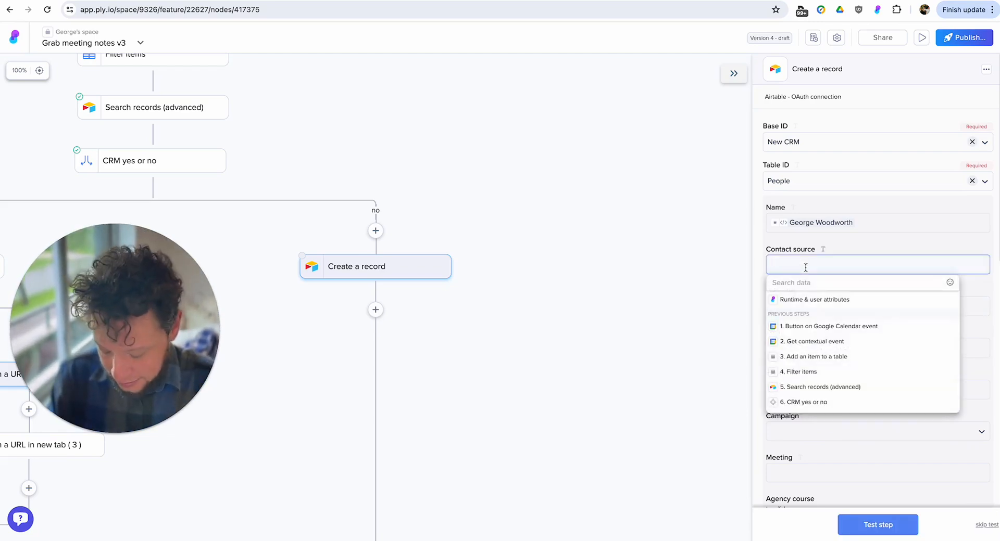
text(Calendar Inbound)
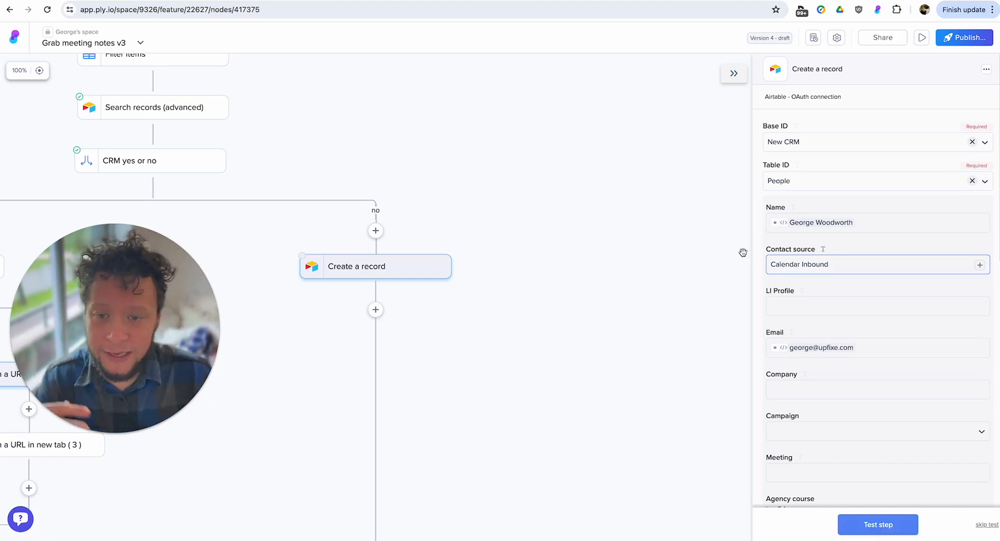
drag(729, 263, 700, 217)
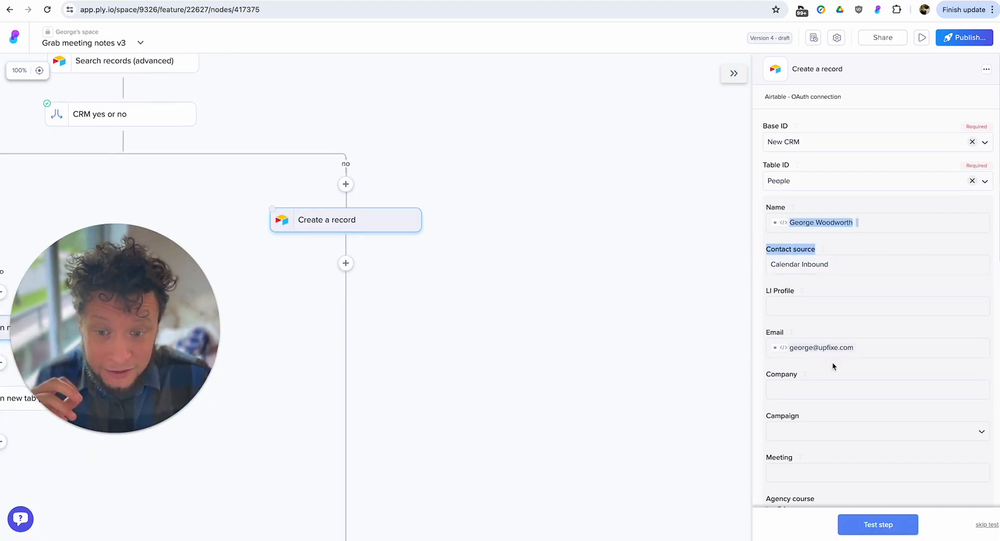
scroll(799, 379, down, 1)
scroll(799, 383, down, 10)
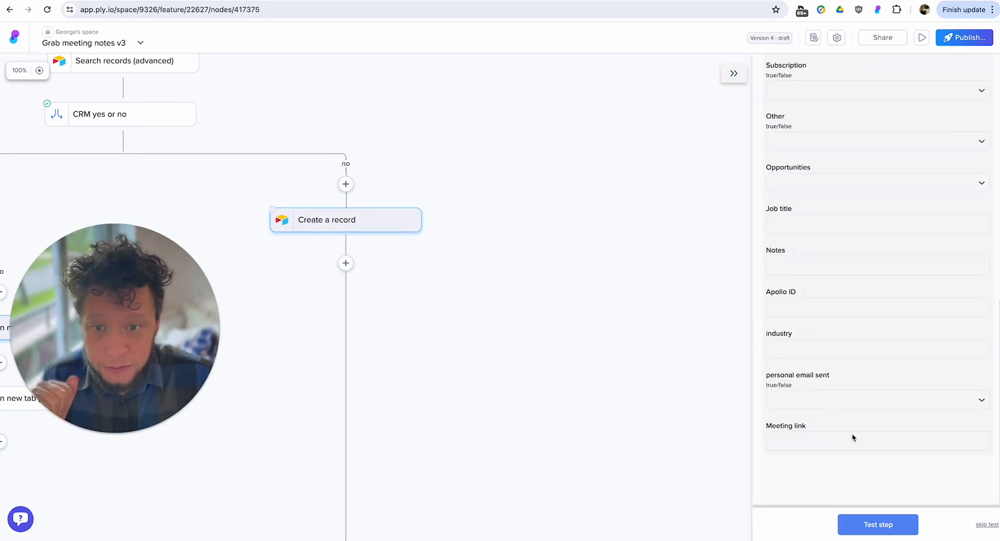
click(874, 533)
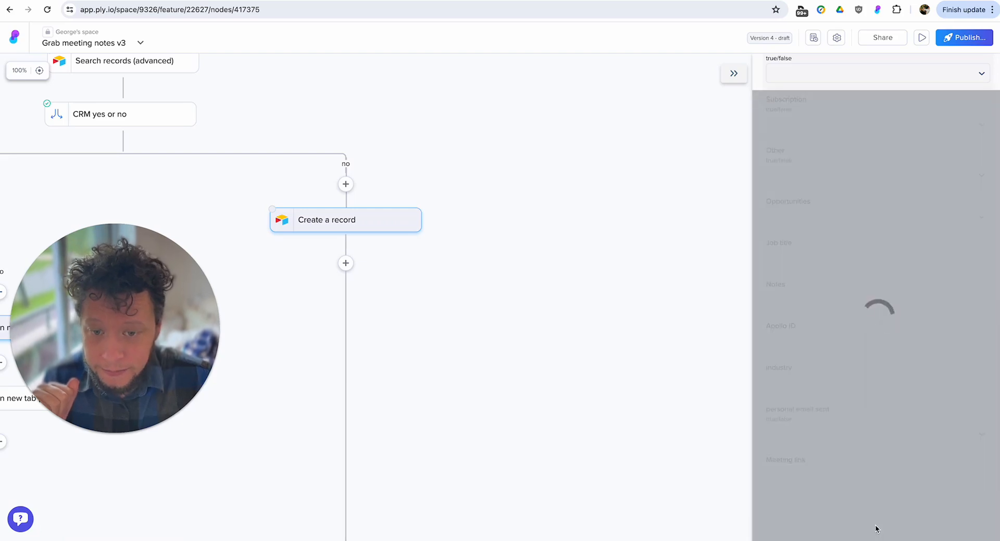
click(978, 257)
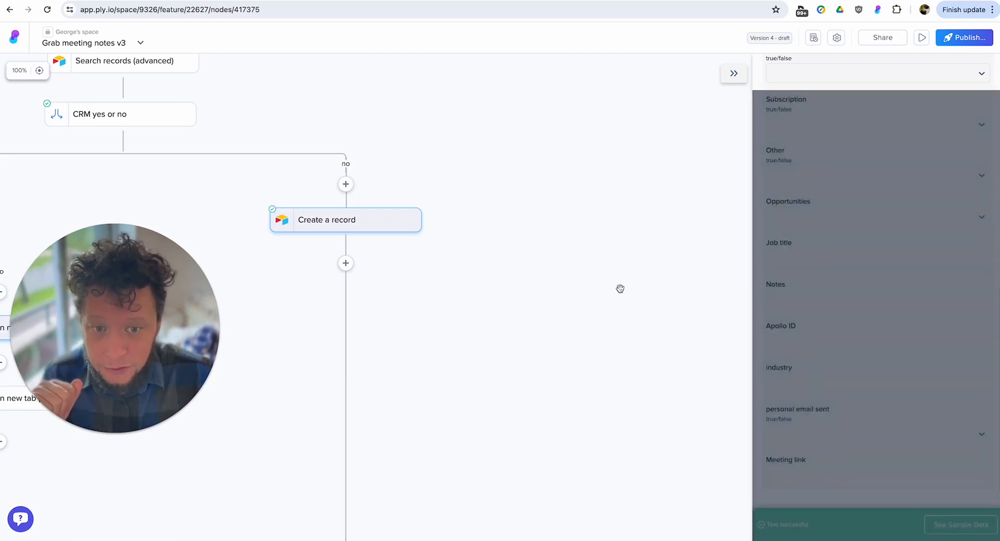
Duplicate Open a URL in new tab ( 2 ) in the No branch of Google doc exists?
drag(356, 342, 589, 311)
drag(334, 309, 427, 306)
click(390, 294)
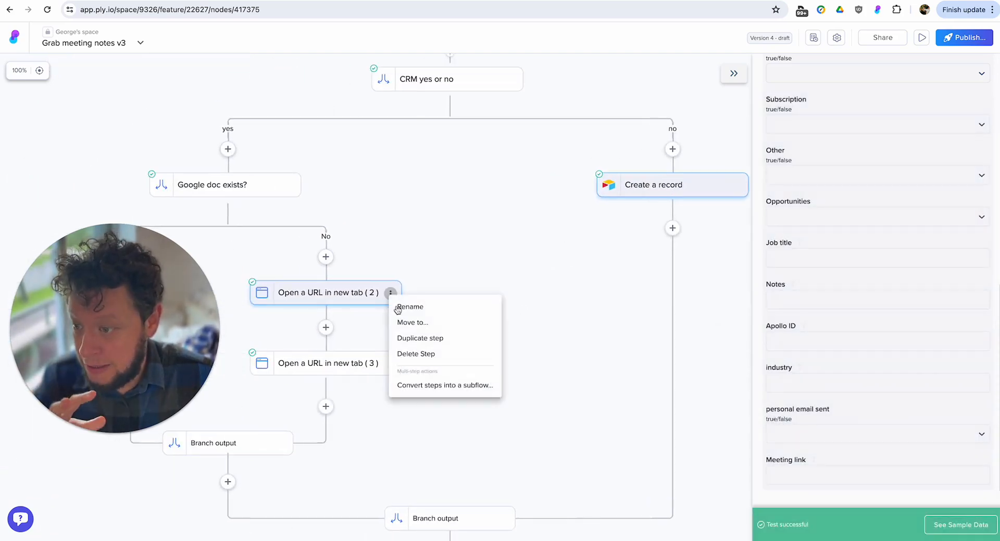
click(410, 335)
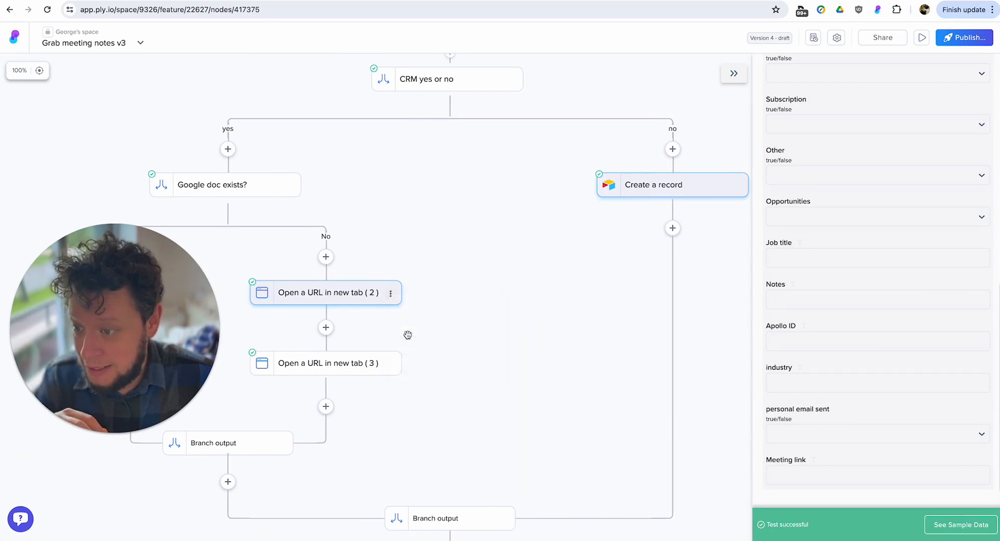
Move the duplicate Open a URL in new tab ( 2 ) below Create a record in the CRM no branch and test it.
click(391, 363)
click(415, 393)
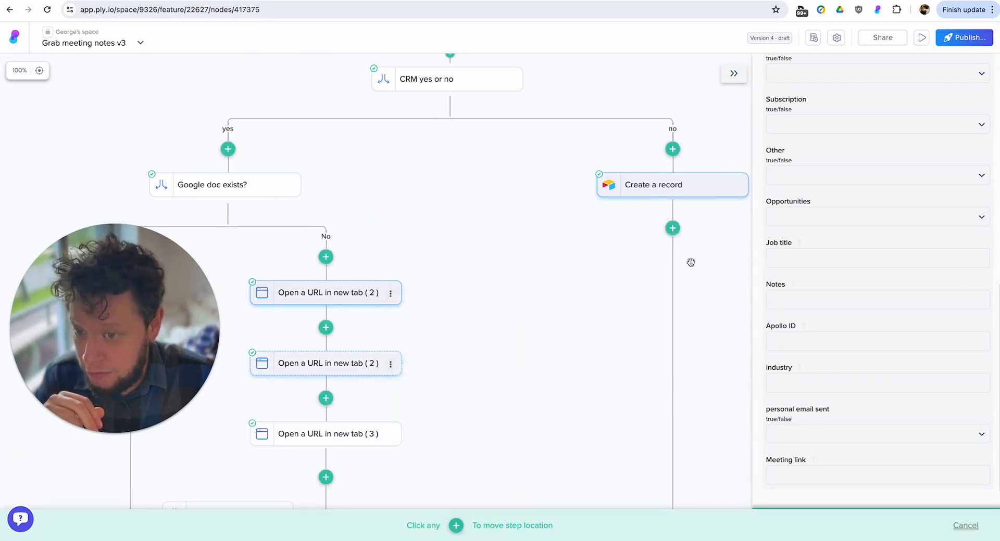
click(672, 228)
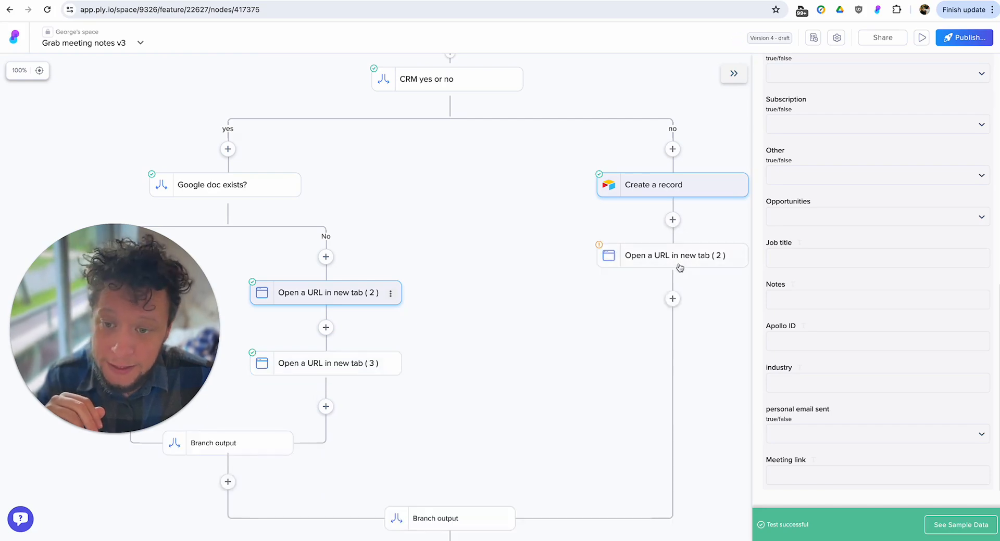
click(678, 262)
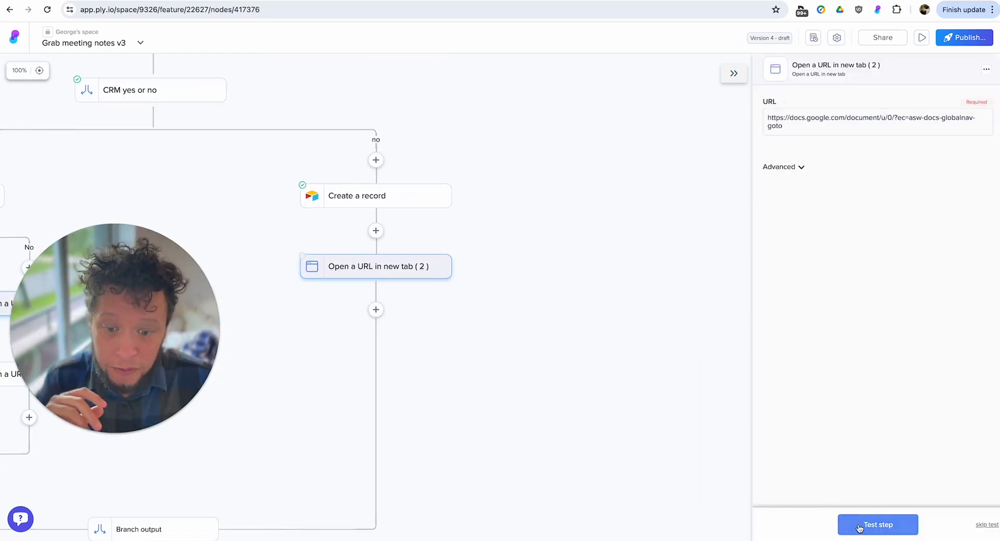
click(880, 524)
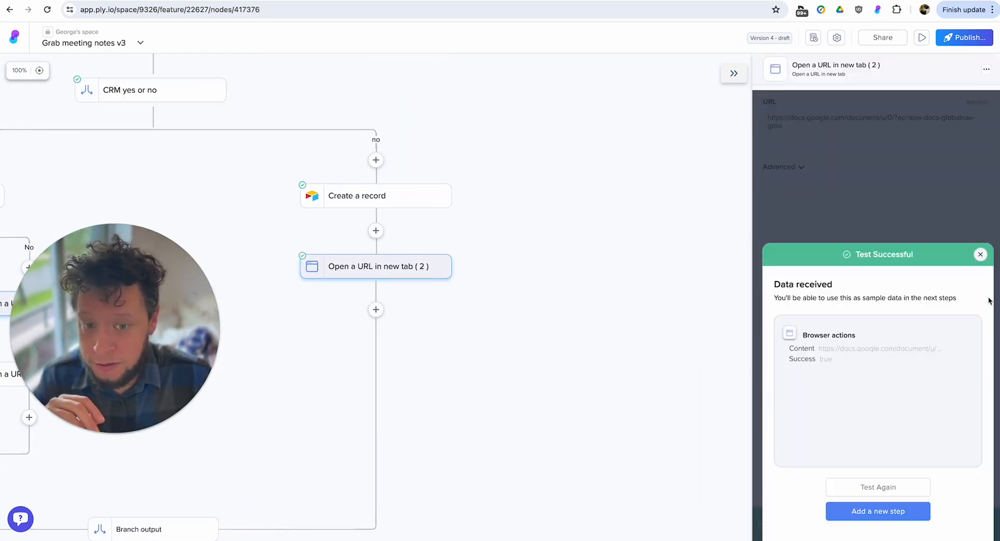
click(980, 255)
Duplicate Open a URL in new tab ( 3 ) and move the copy below Open a URL in new tab ( 2 ) in the CRM no branch.
drag(544, 360, 738, 290)
drag(328, 352, 456, 341)
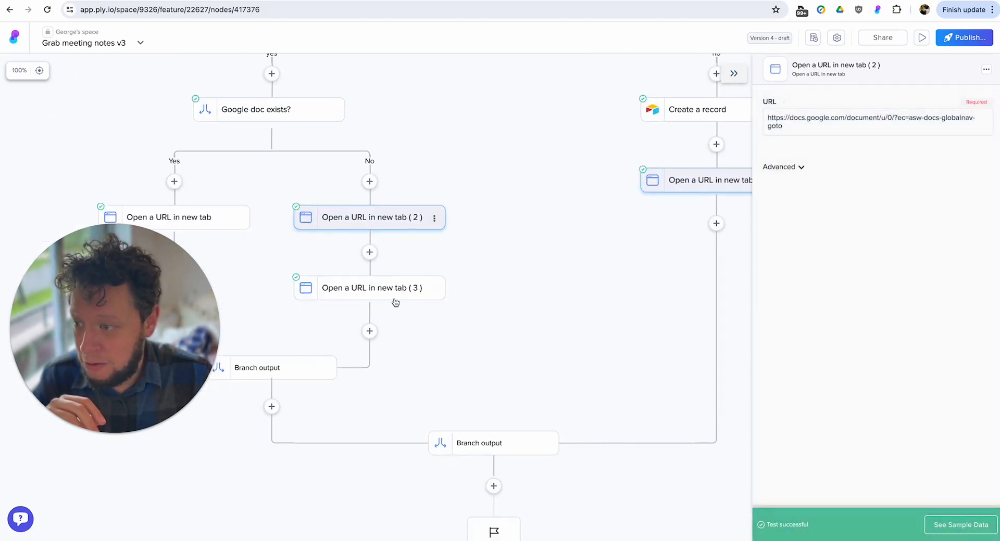
click(433, 289)
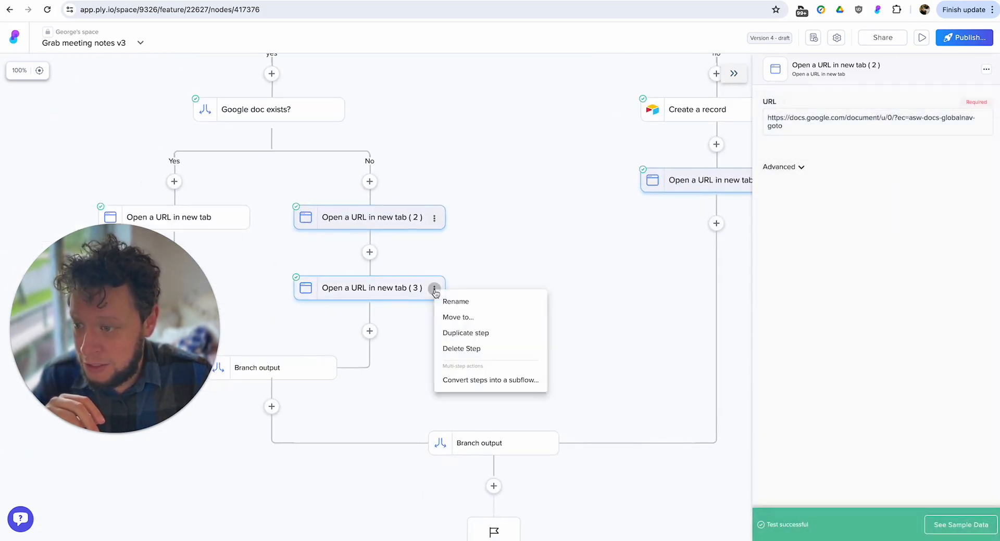
click(466, 333)
click(434, 359)
click(458, 388)
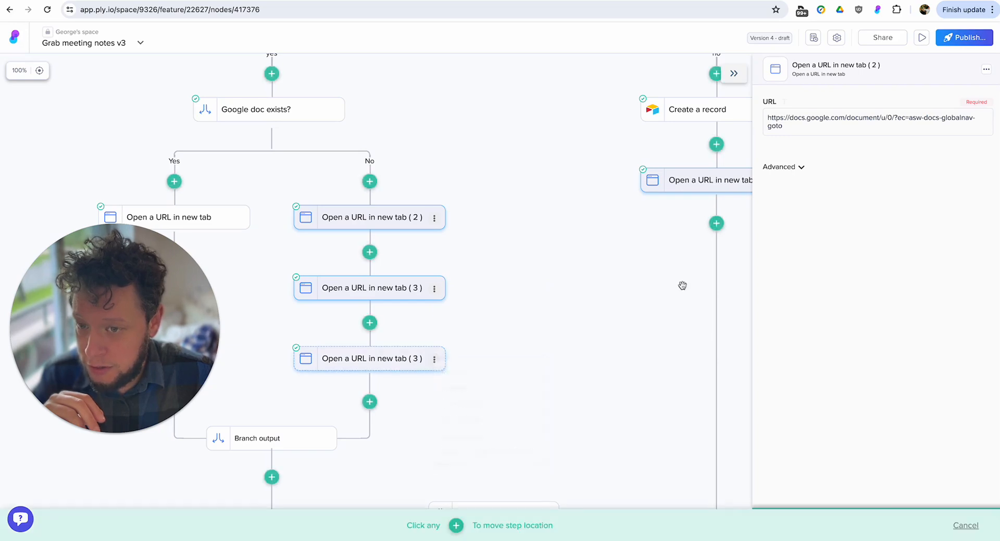
click(716, 224)
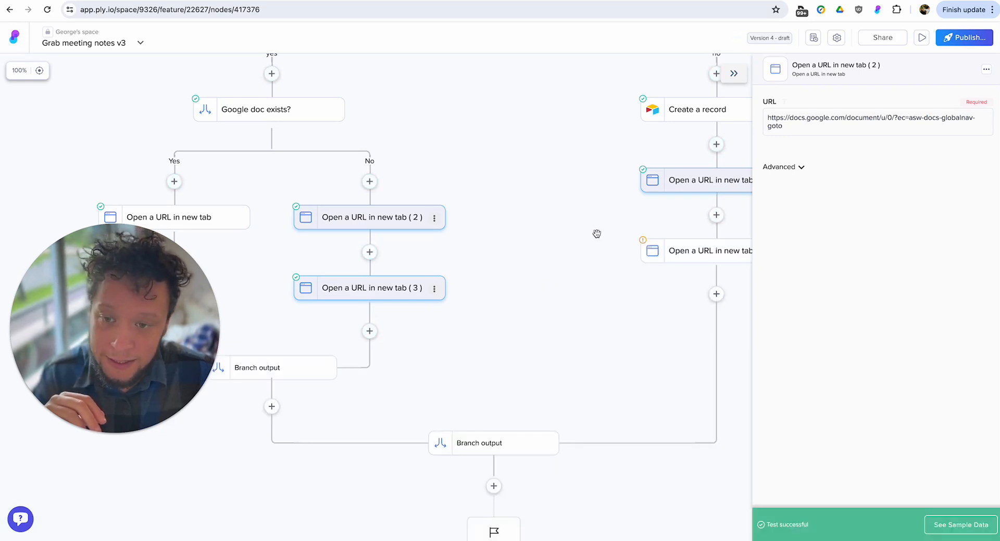
In the copied Open a URL in new tab ( 3 ), replace the Airtable URL's record ID with the one from Create a record.
click(617, 304)
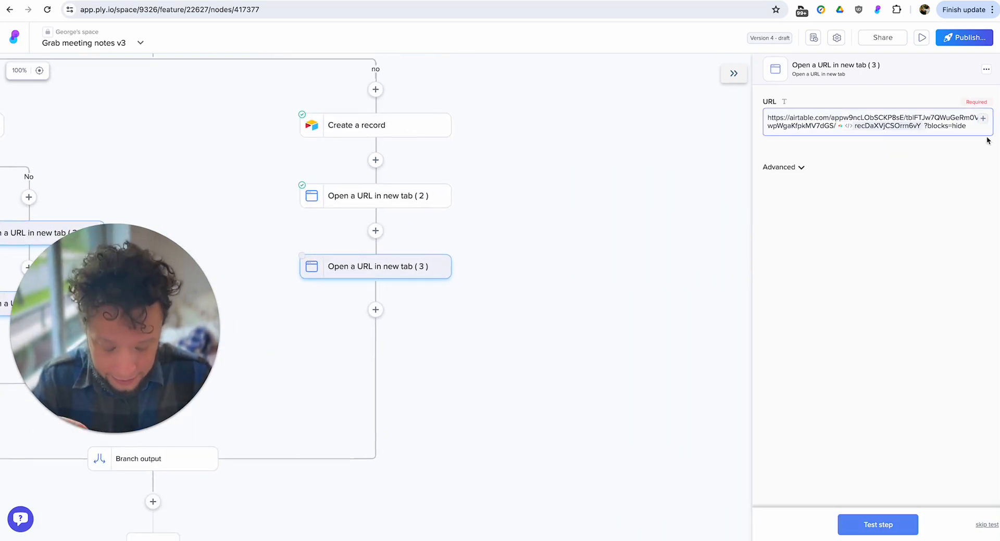
click(923, 126)
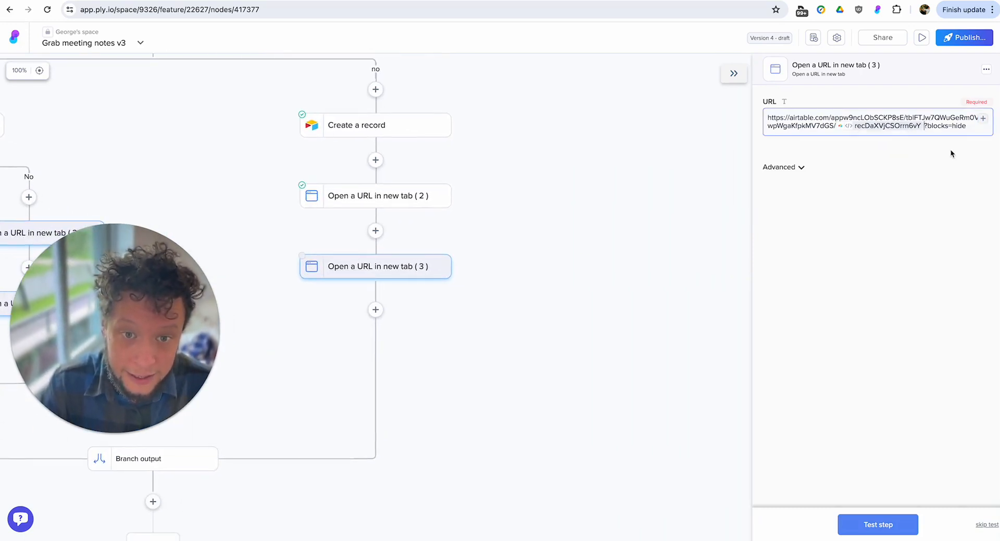
key(BackSpace)
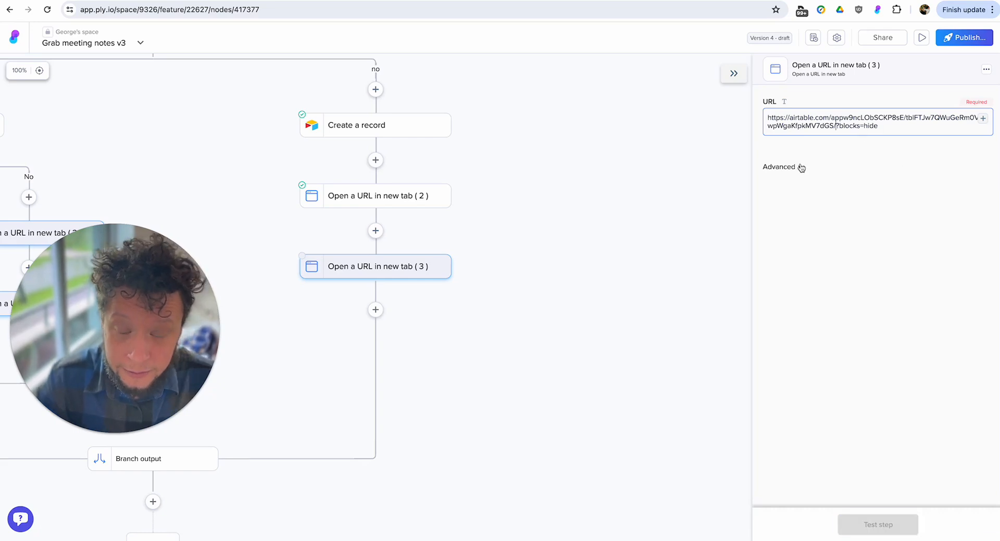
click(801, 167)
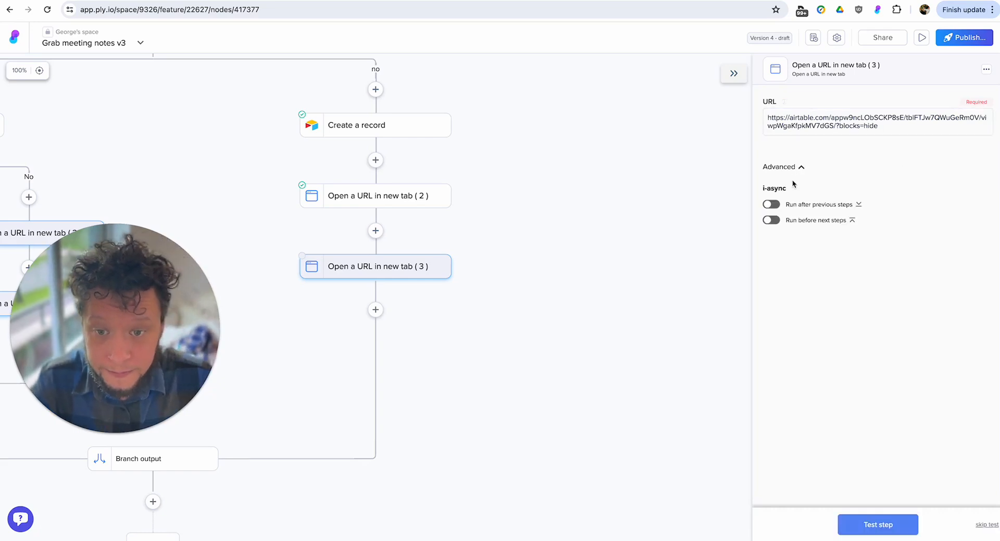
click(838, 127)
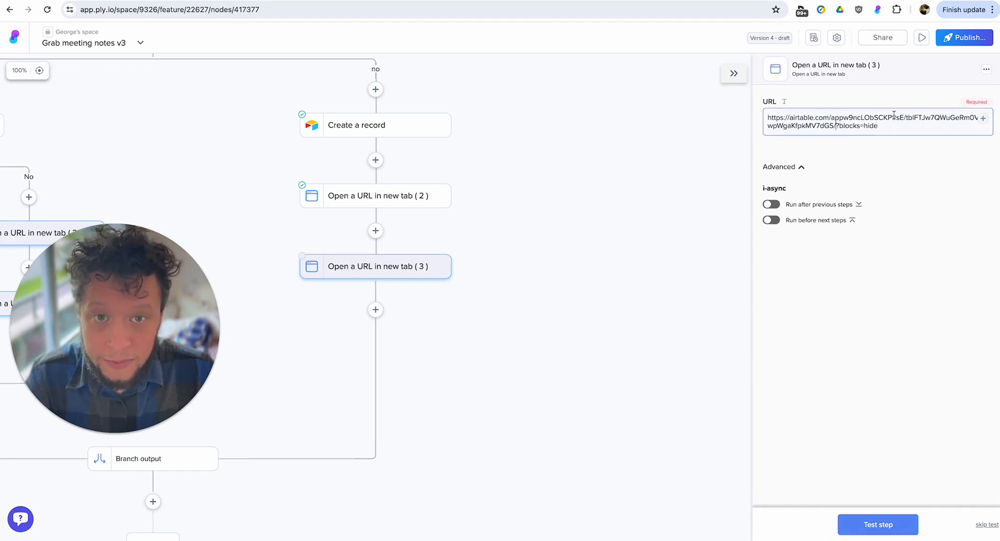
click(983, 118)
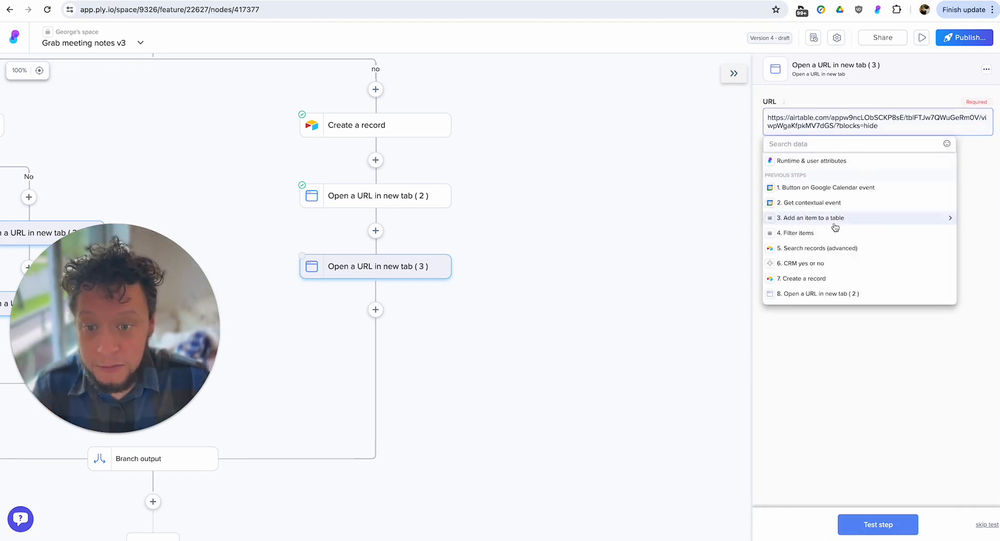
click(825, 283)
click(787, 175)
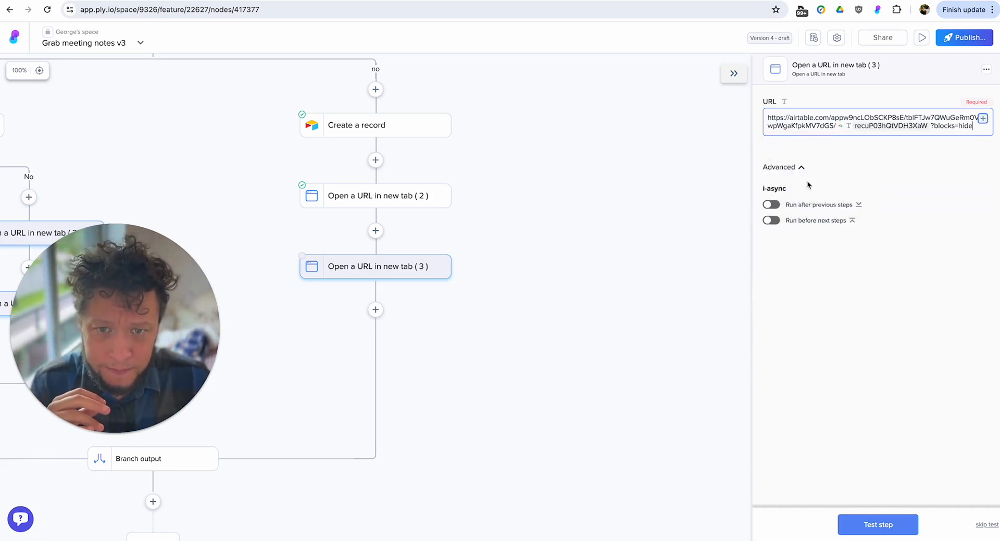
Review the guest's existing record in the New CRM People table in Airtable, close it and return to Ply.
click(906, 1)
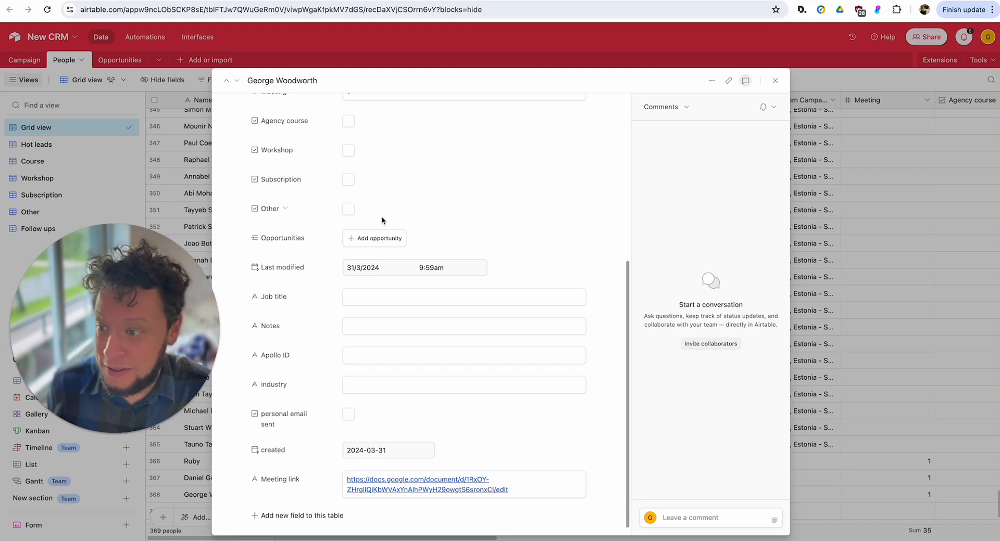
scroll(381, 217, up, 5)
scroll(379, 212, down, 5)
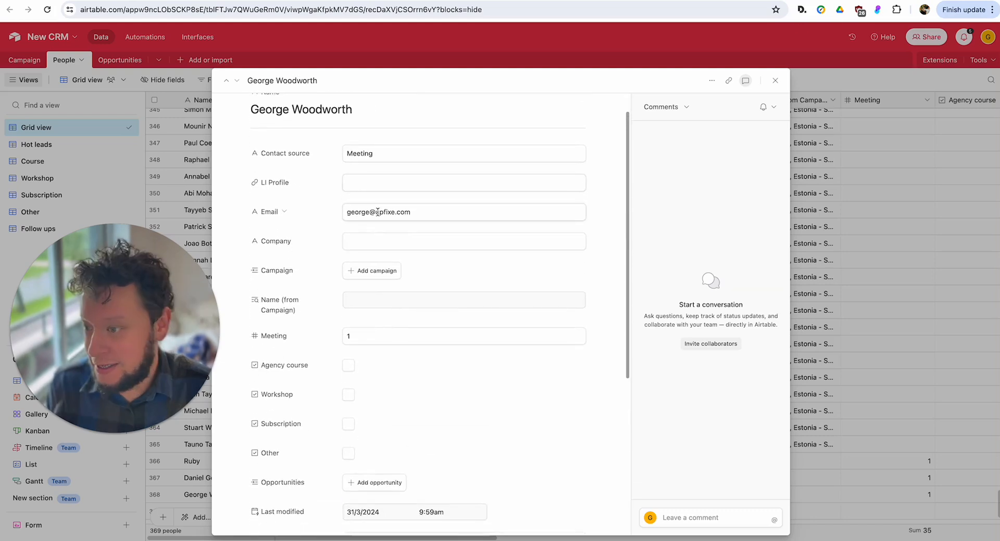
scroll(354, 268, down, 3)
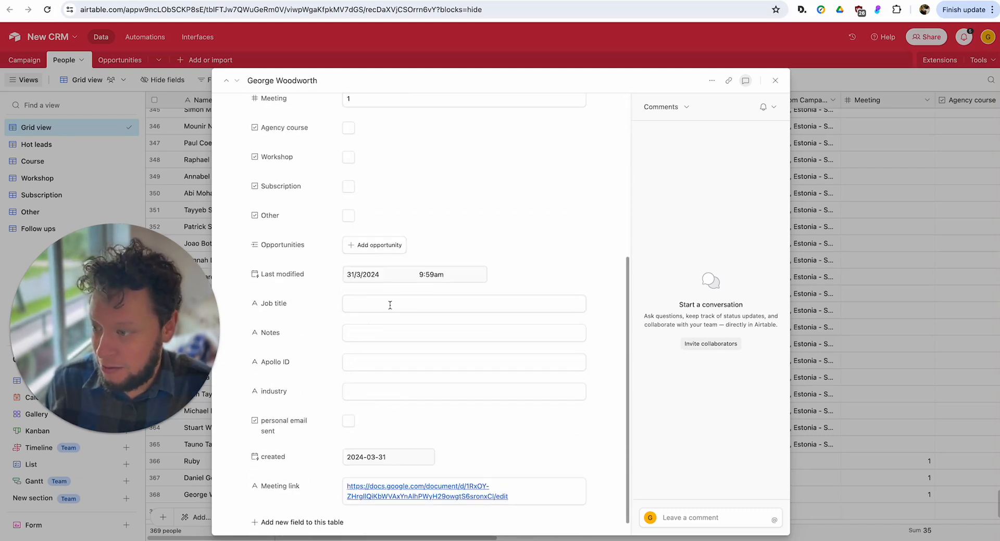
click(867, 79)
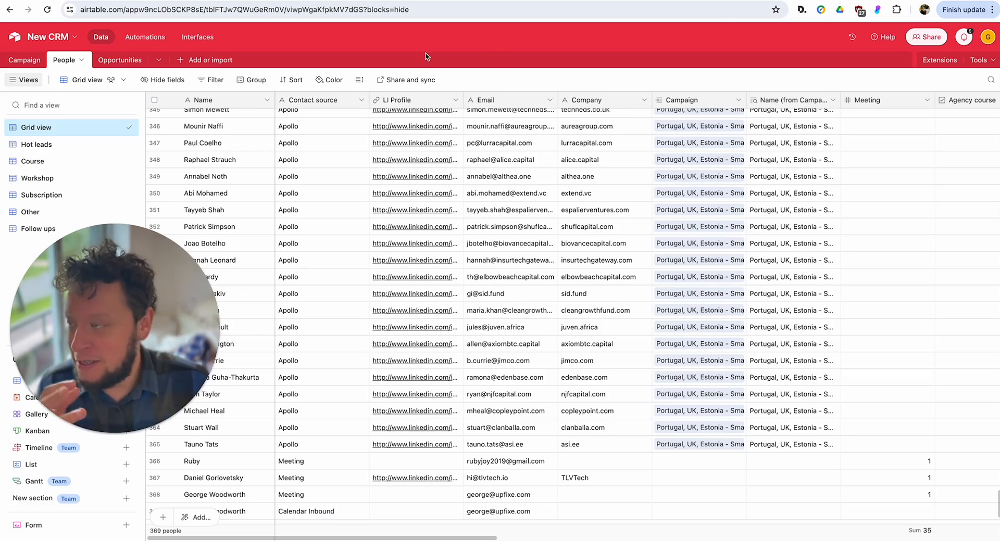
key(ctrl+shift+Tab)
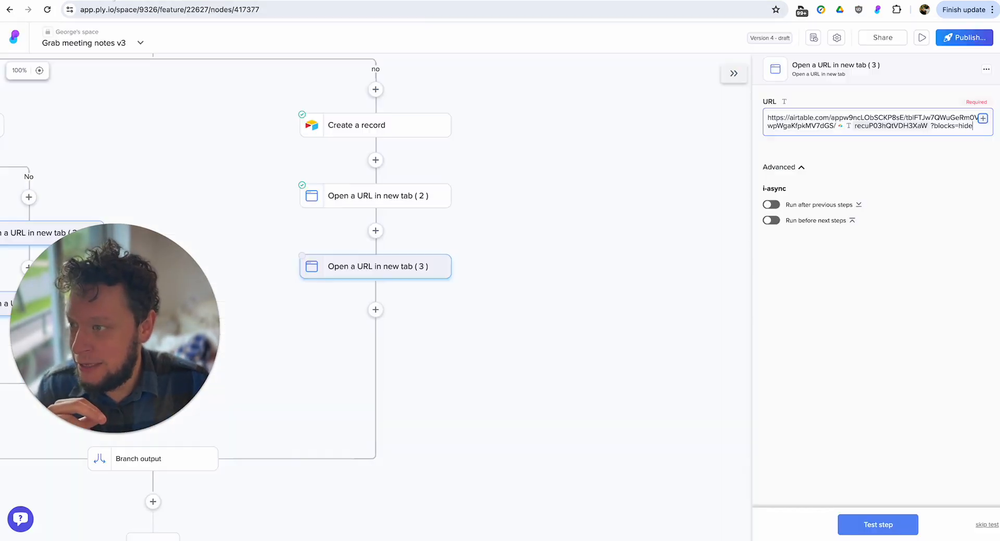
Test the Open a URL in new tab ( 3 ) step in the CRM no branch.
drag(525, 220, 600, 299)
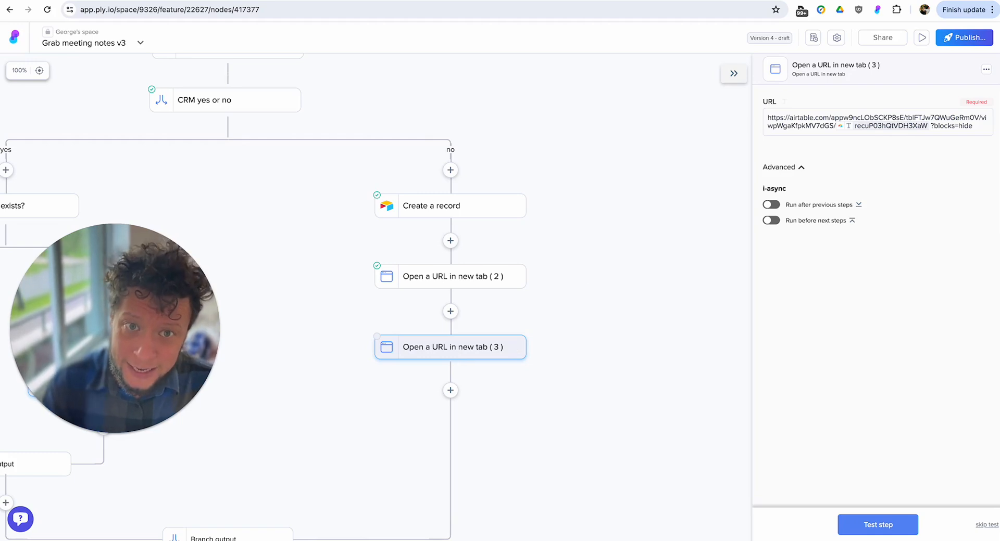
drag(596, 346, 619, 292)
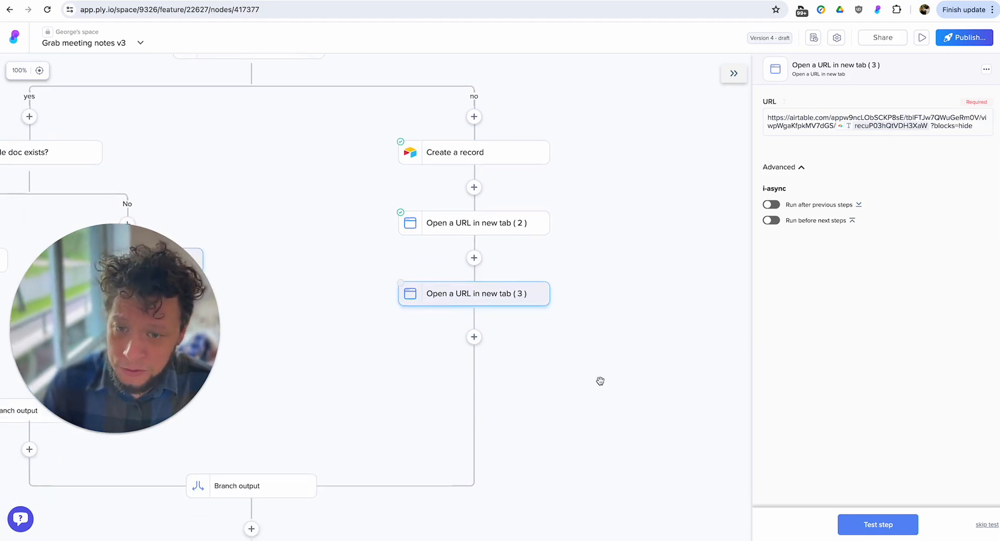
drag(597, 380, 640, 360)
click(849, 526)
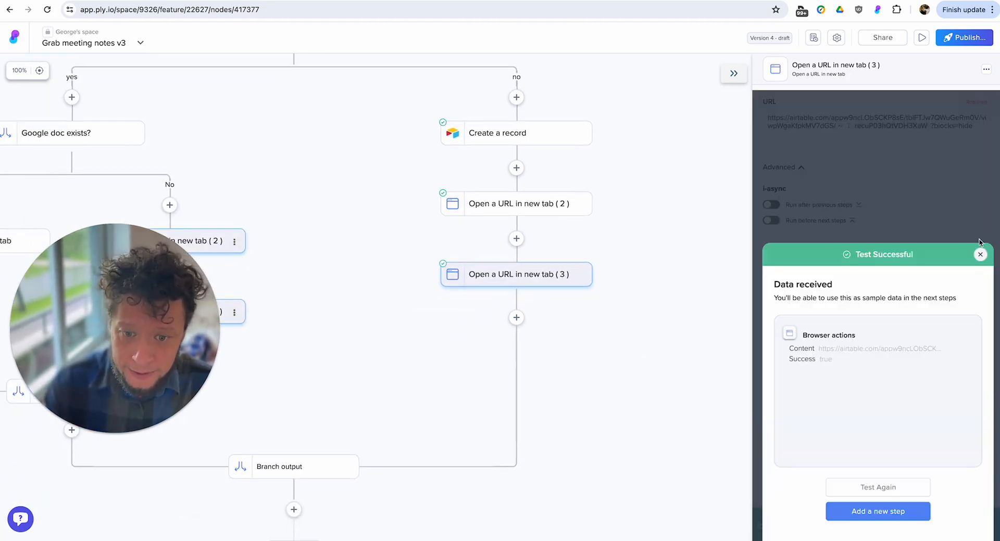
Examine the whole workflow from the Display button through both CRM branches to the final branch output.
scroll(609, 332, down, 1)
scroll(609, 332, down, 6)
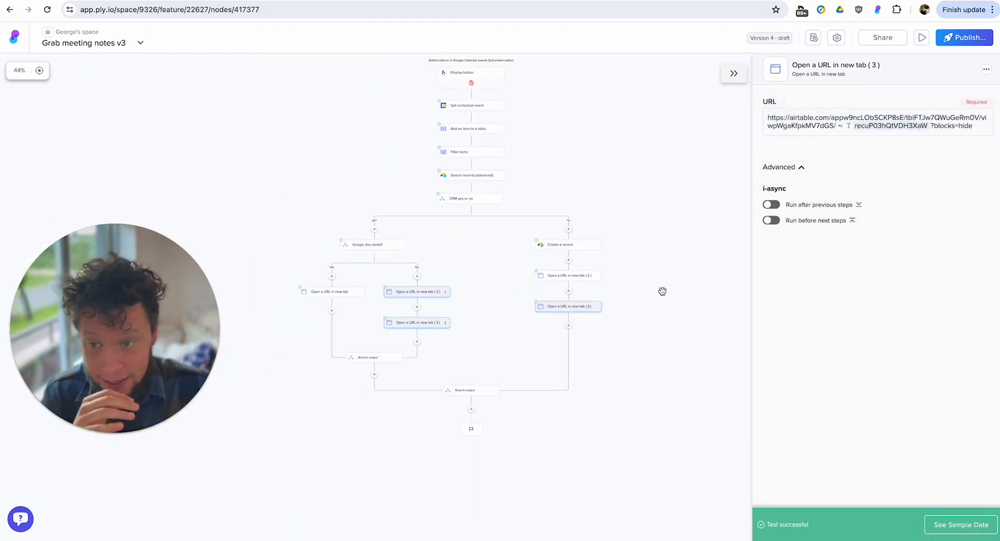
scroll(618, 351, up, 1)
scroll(619, 350, up, 1)
scroll(618, 350, up, 2)
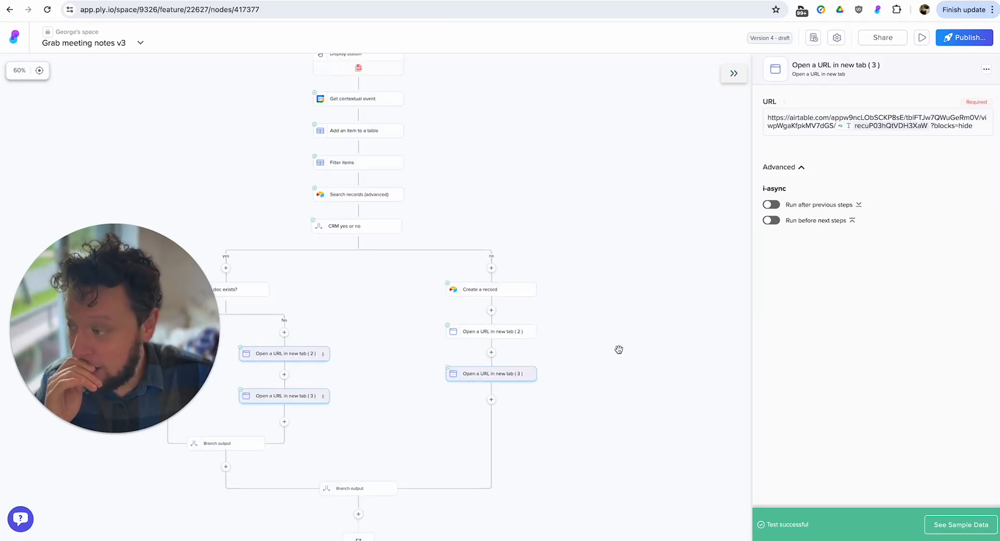
drag(618, 350, 670, 326)
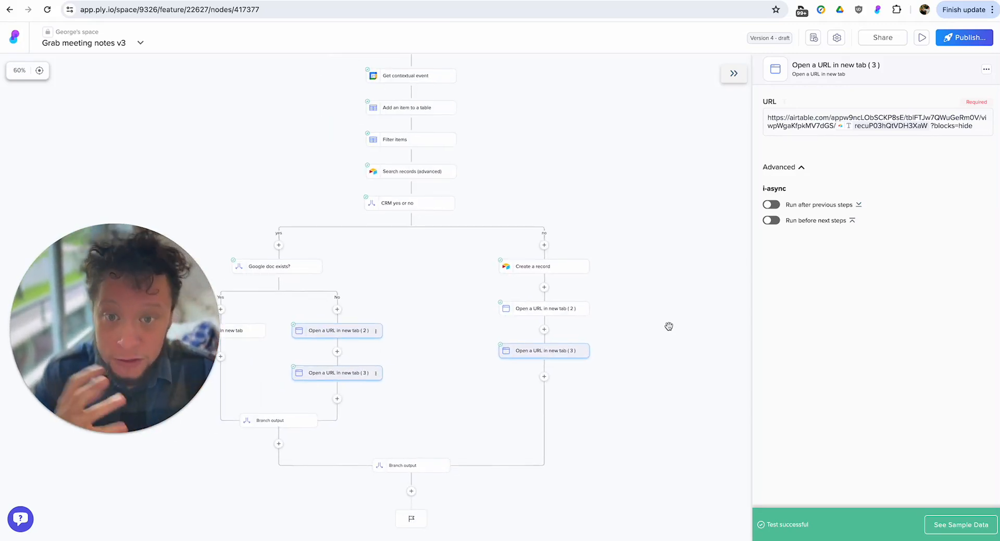
drag(635, 260, 698, 240)
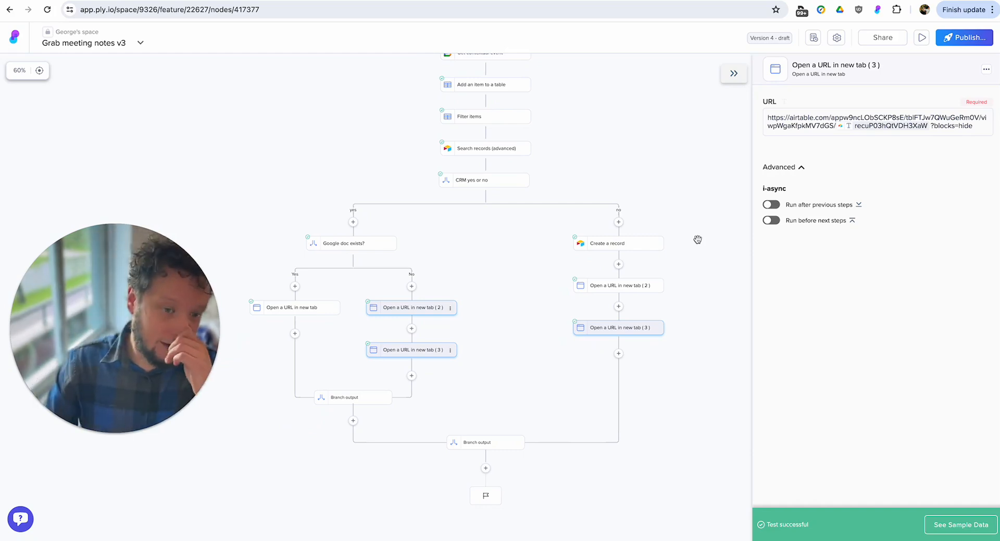
scroll(466, 103, down, 3)
scroll(426, 205, up, 5)
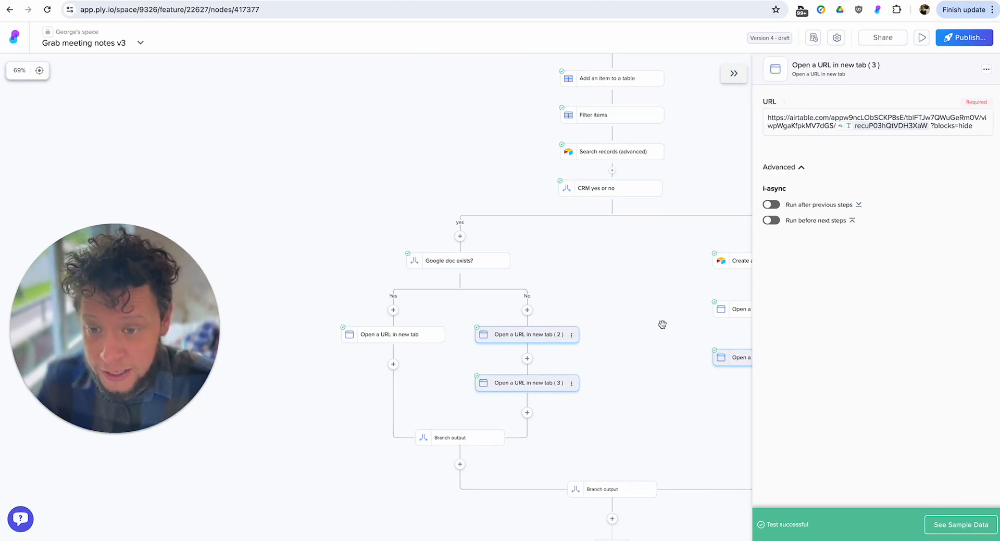
drag(678, 335, 594, 345)
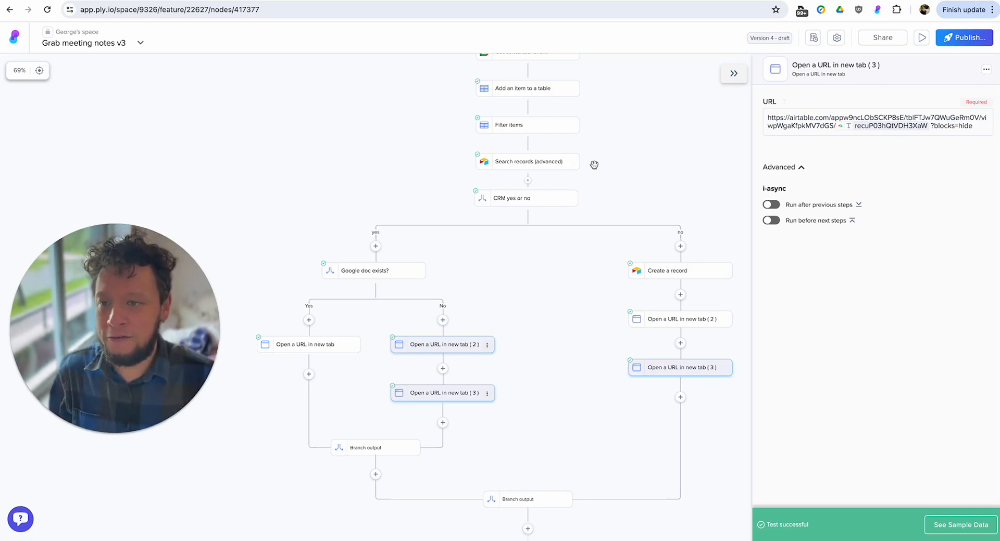
scroll(598, 159, up, 3)
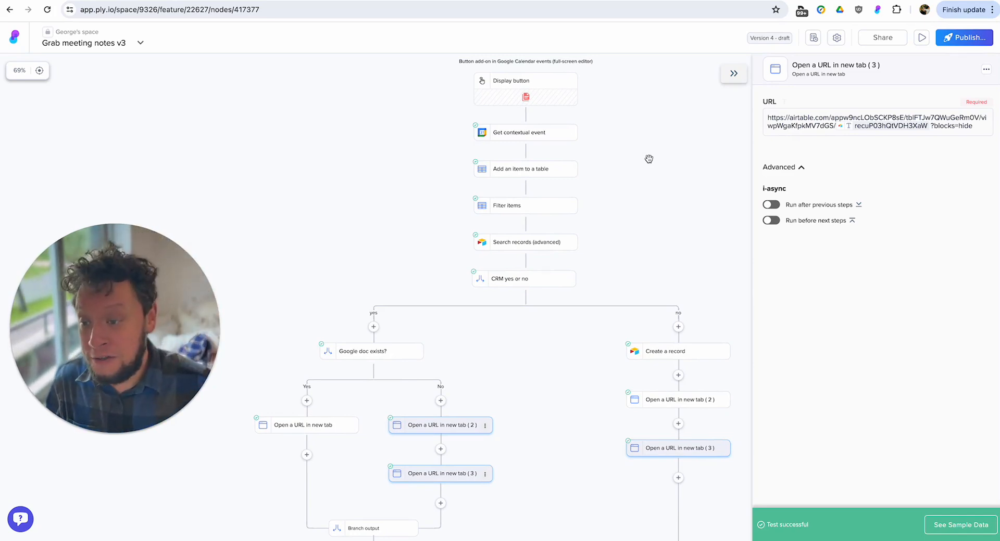
scroll(599, 250, down, 4)
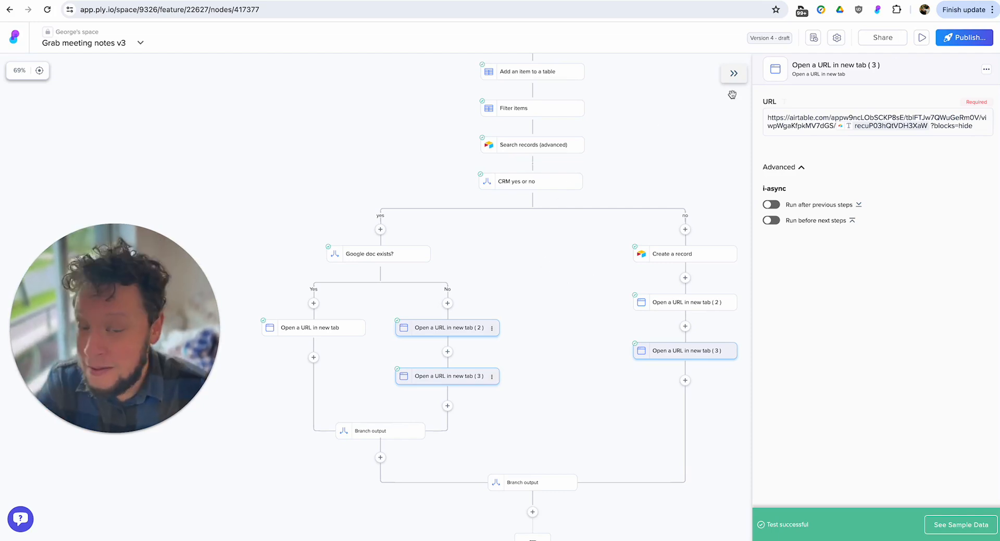
Publish the Grab meeting notes v3 workflow without i-Async optimization.
click(946, 42)
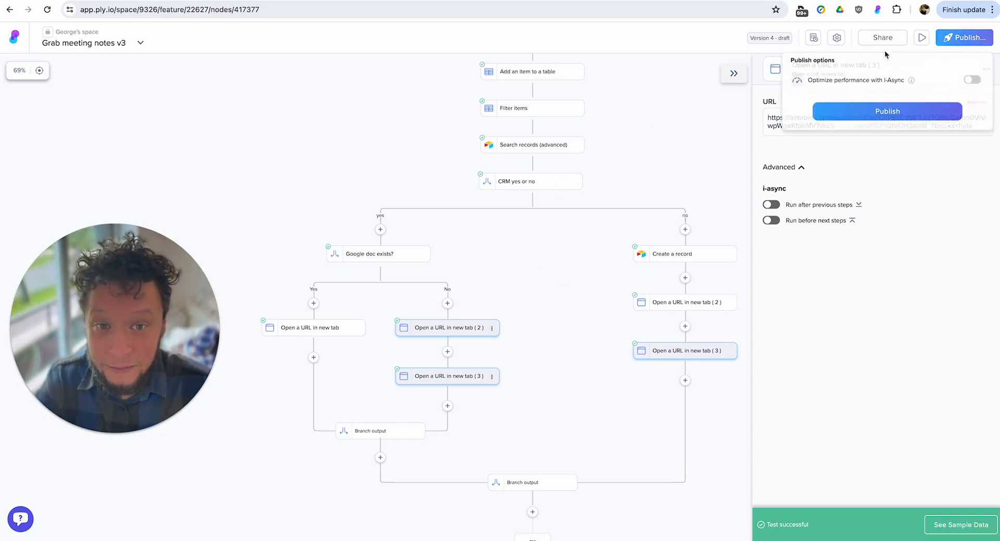
click(857, 119)
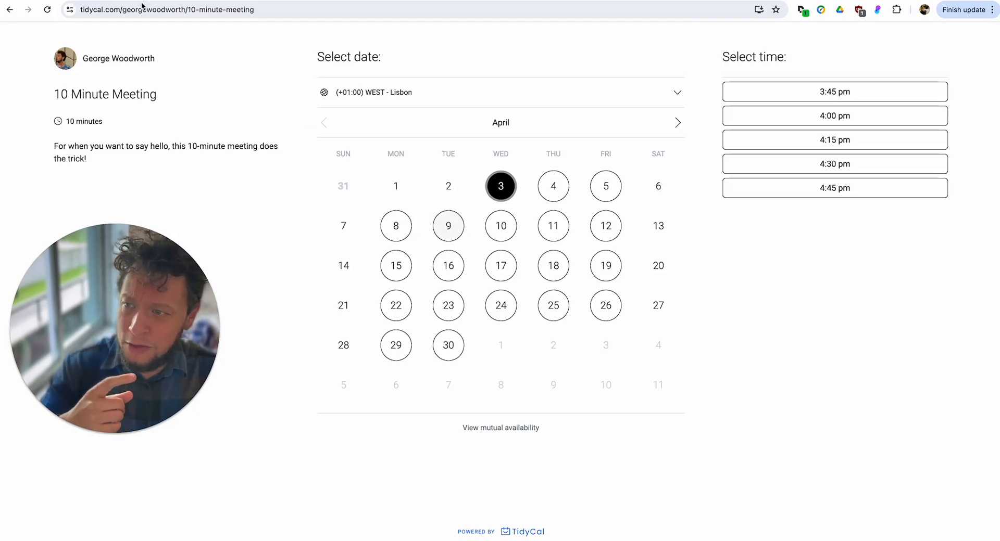
Switch to the TidyCal 10 Minute Meeting booking page and return to its previous page.
click(10, 9)
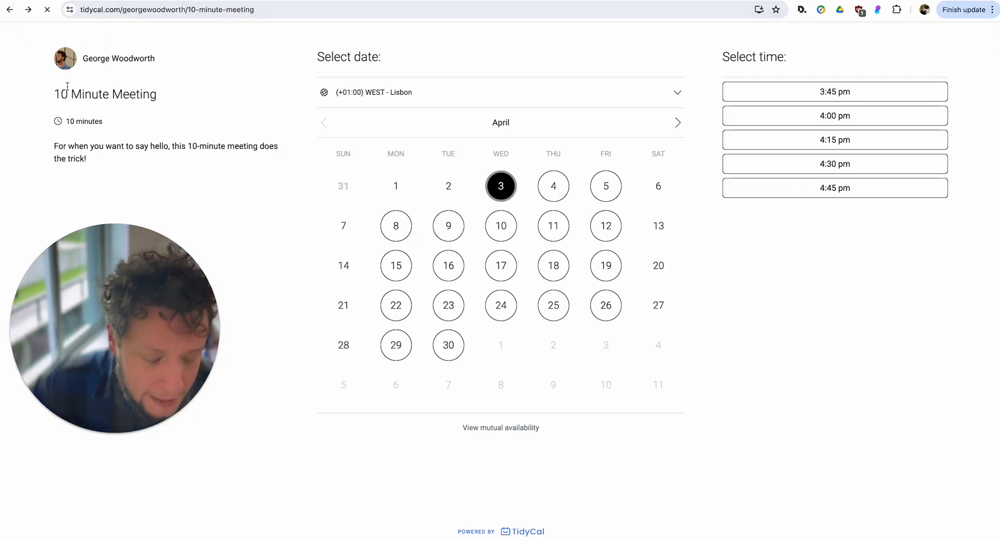